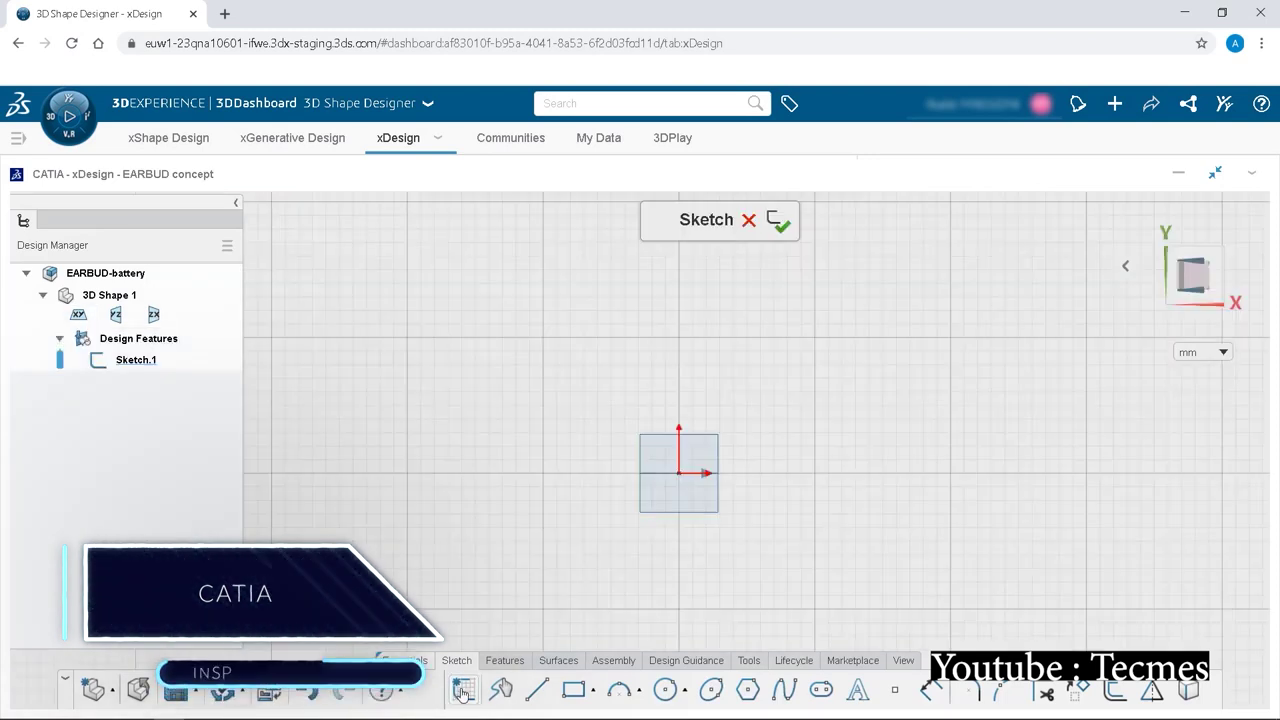
Draw a circle at the sketch origin, then trim Offset.1 with Extrude.7 and Extrude.8
click(665, 689)
click(783, 549)
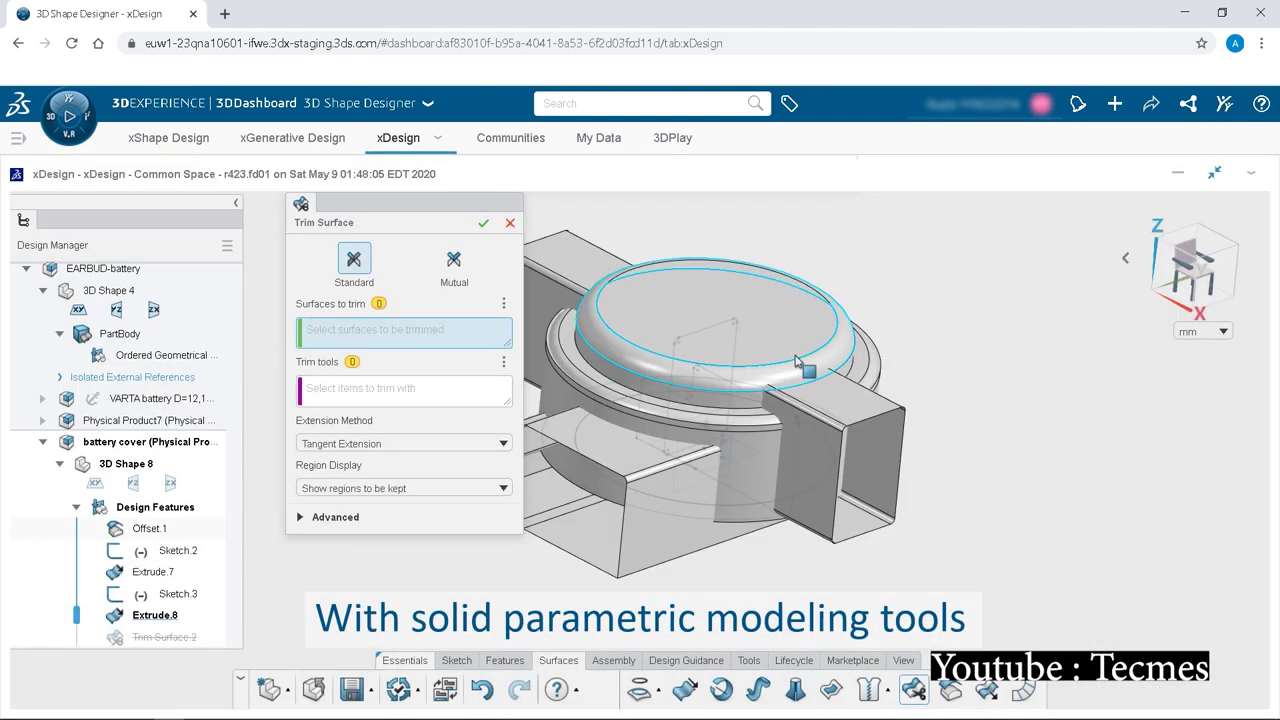
click(797, 362)
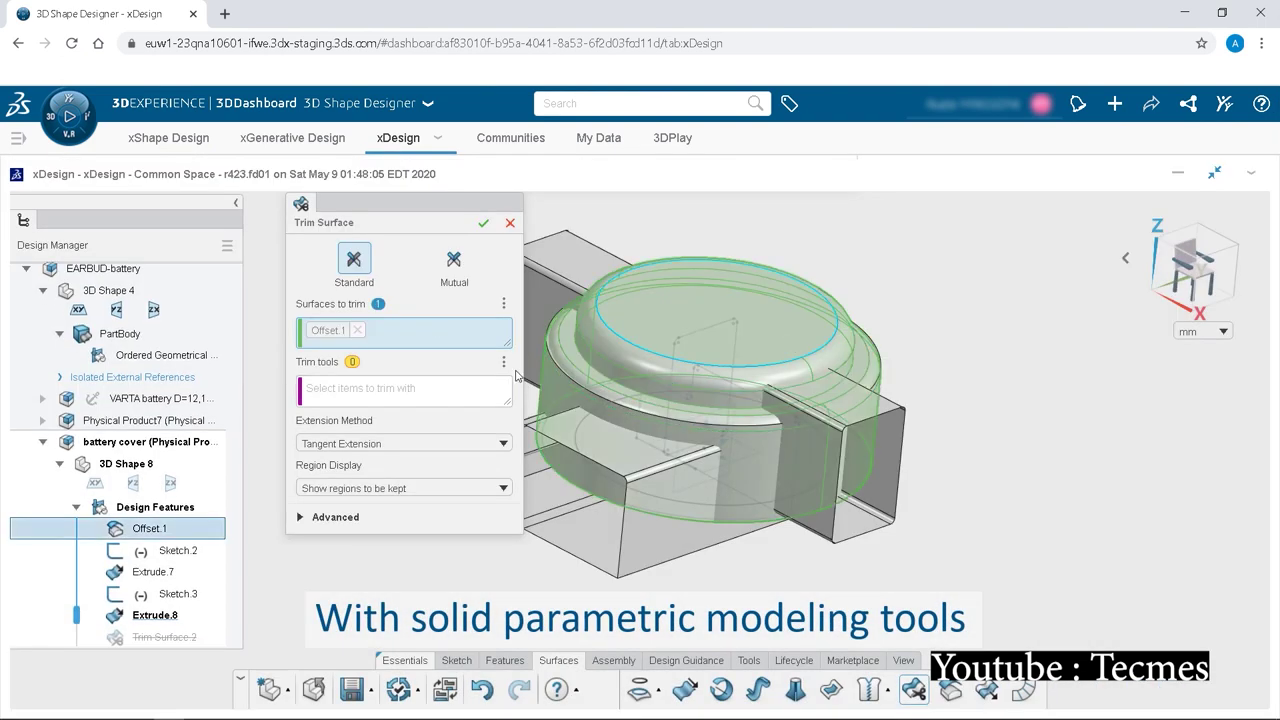
click(606, 457)
click(614, 464)
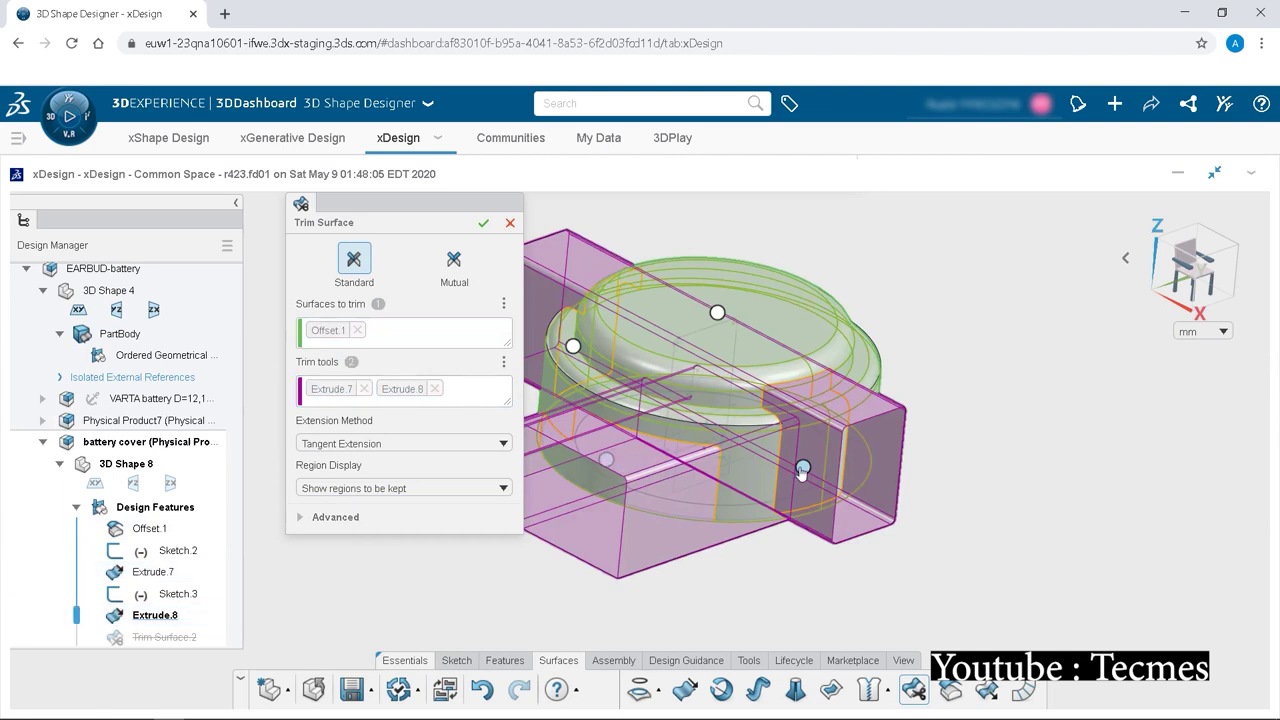
click(483, 222)
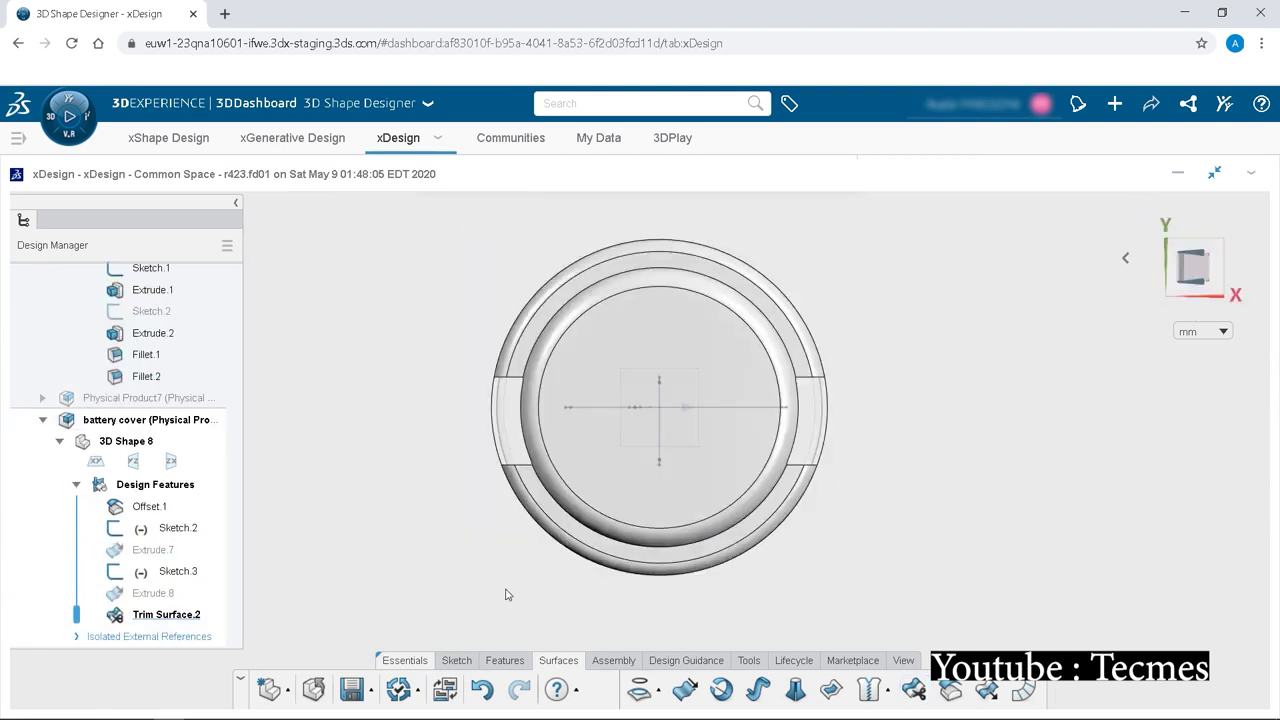
Start a new sketch on the battery cover face and draw rectangles
click(456, 660)
click(465, 686)
click(600, 477)
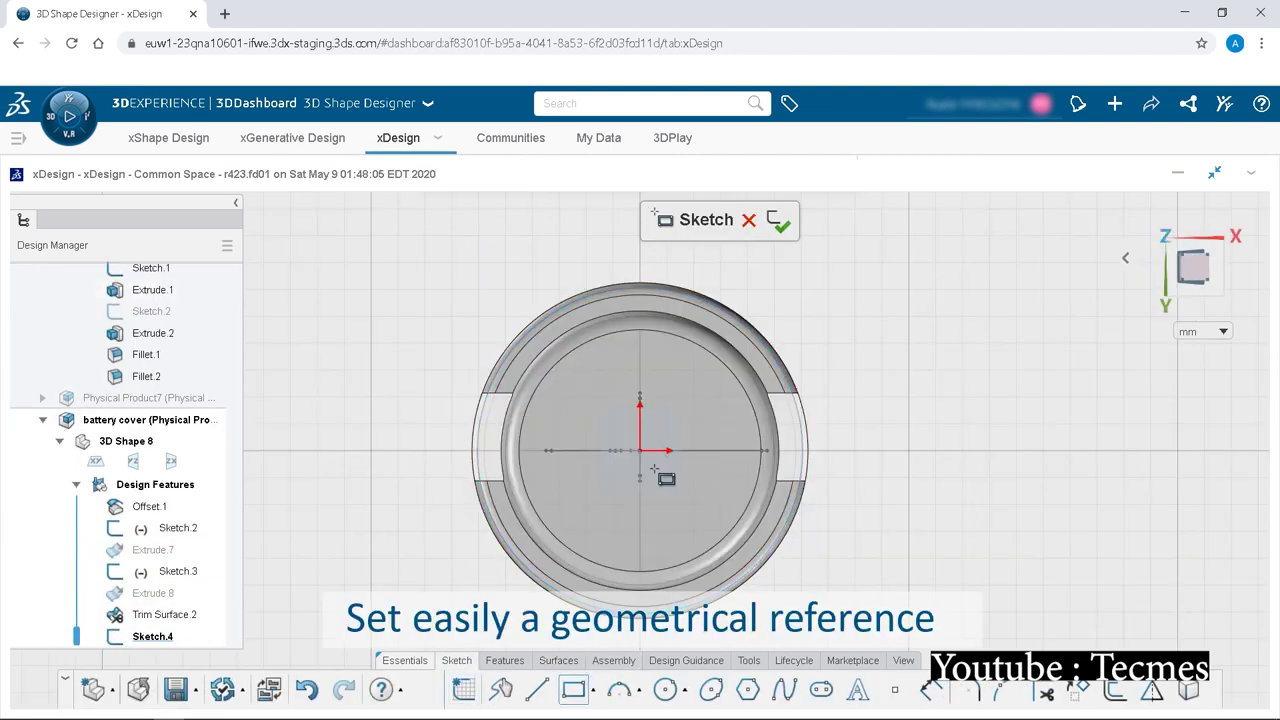
click(720, 468)
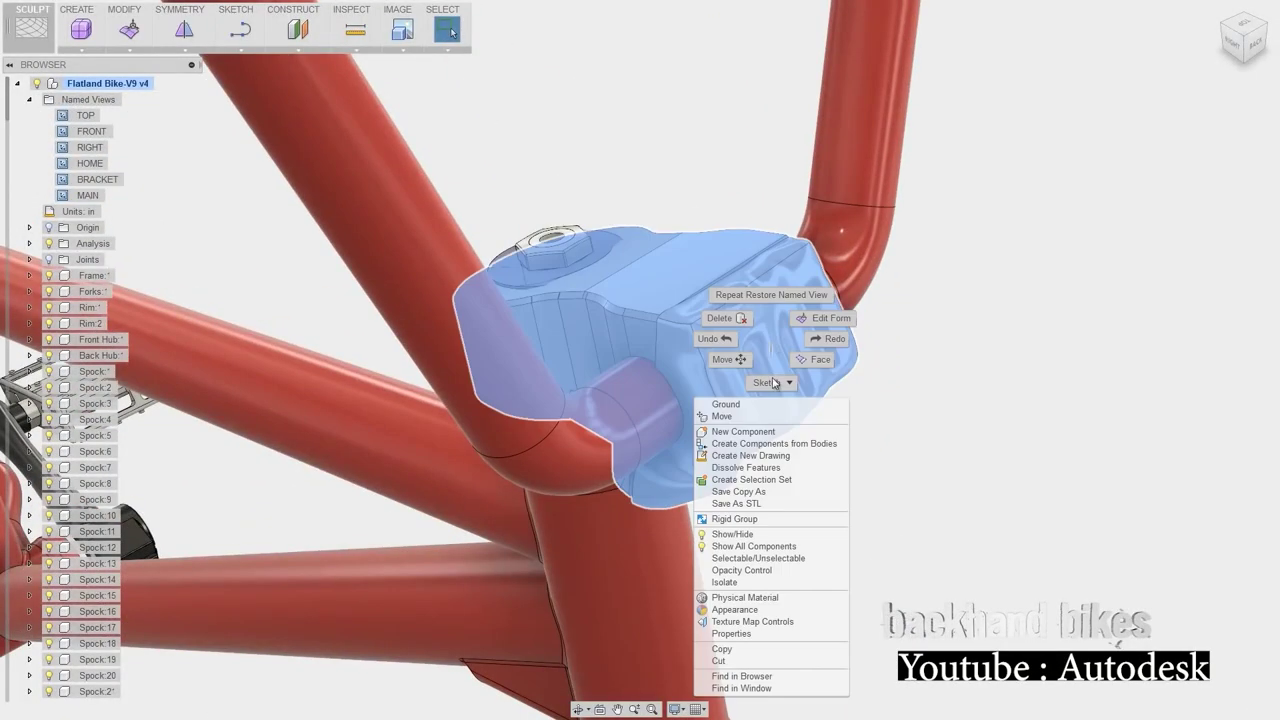
Send the clamp to Meshmixer, choose MakerBot Replicator 2, and restore the MAIN named view
click(786, 502)
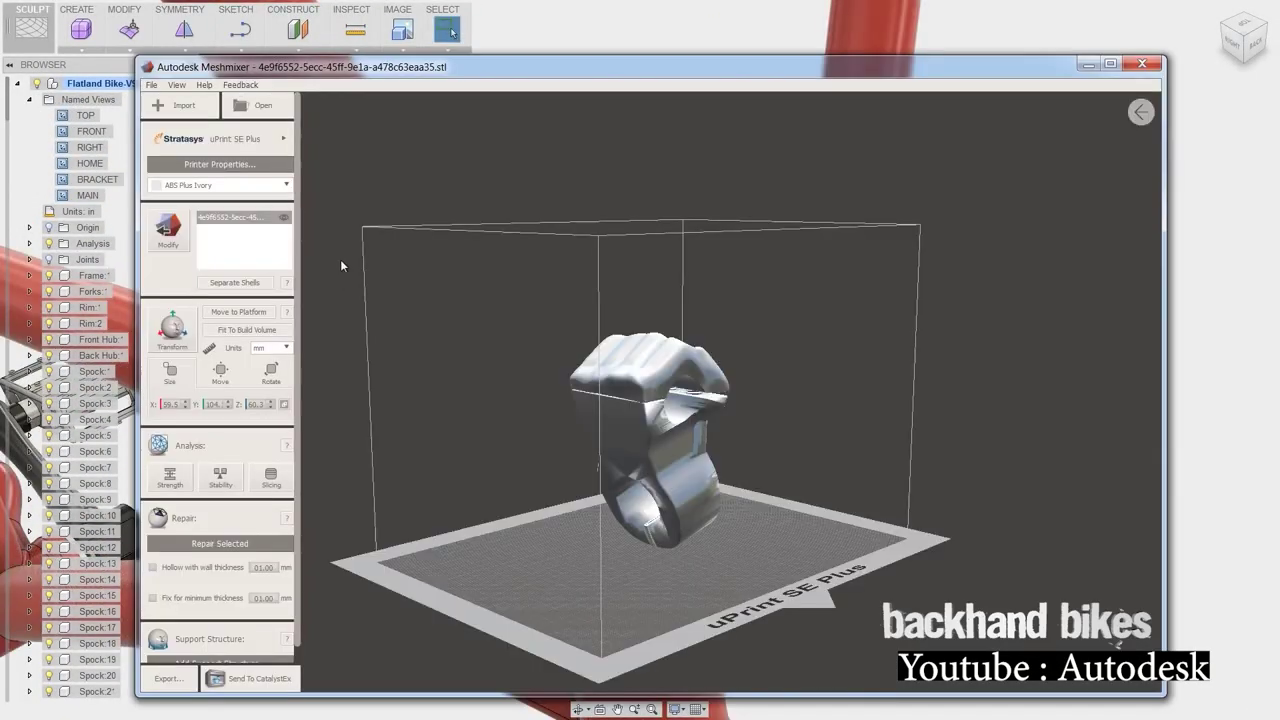
scroll(444, 271, down, 3)
click(375, 284)
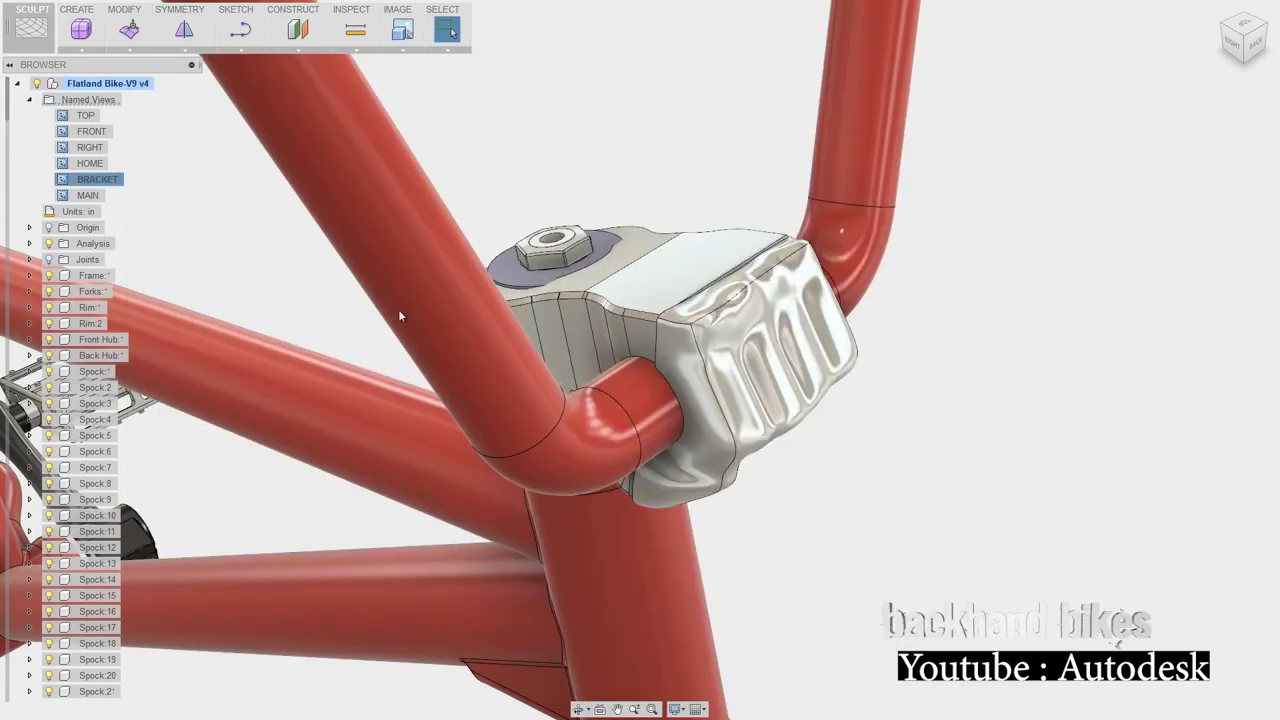
double_click(80, 193)
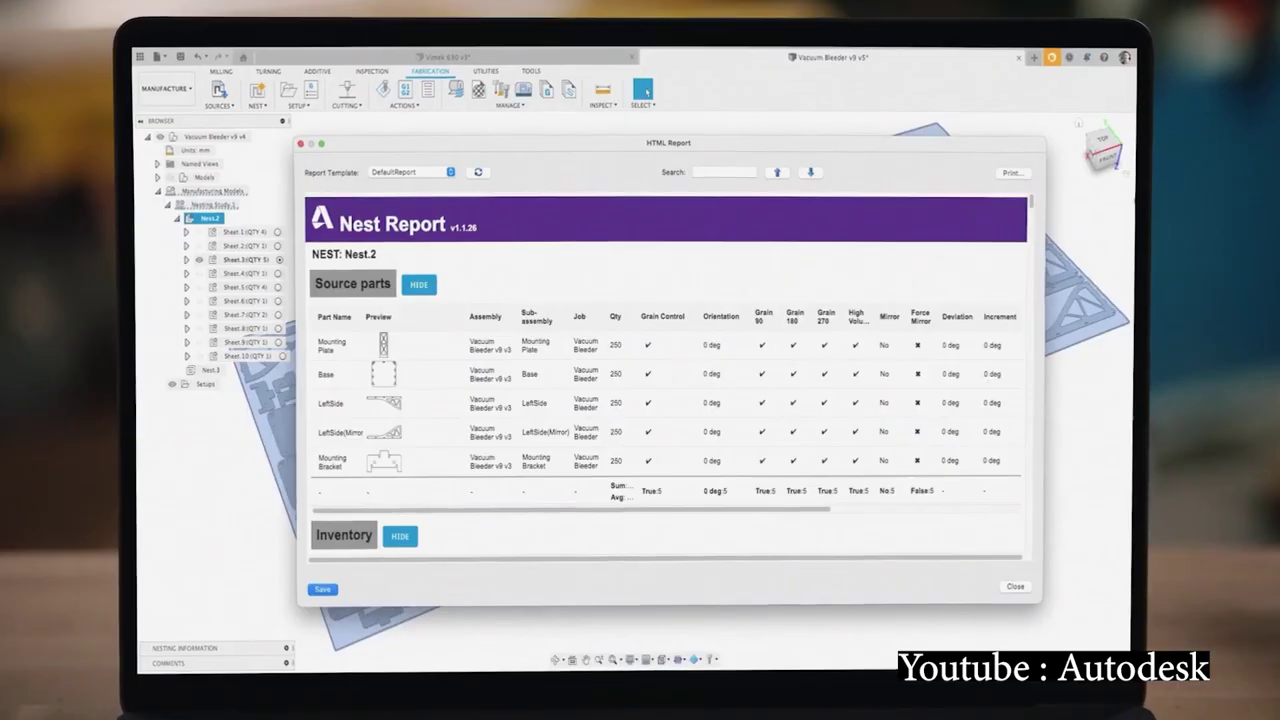
scroll(668, 380, down, 10)
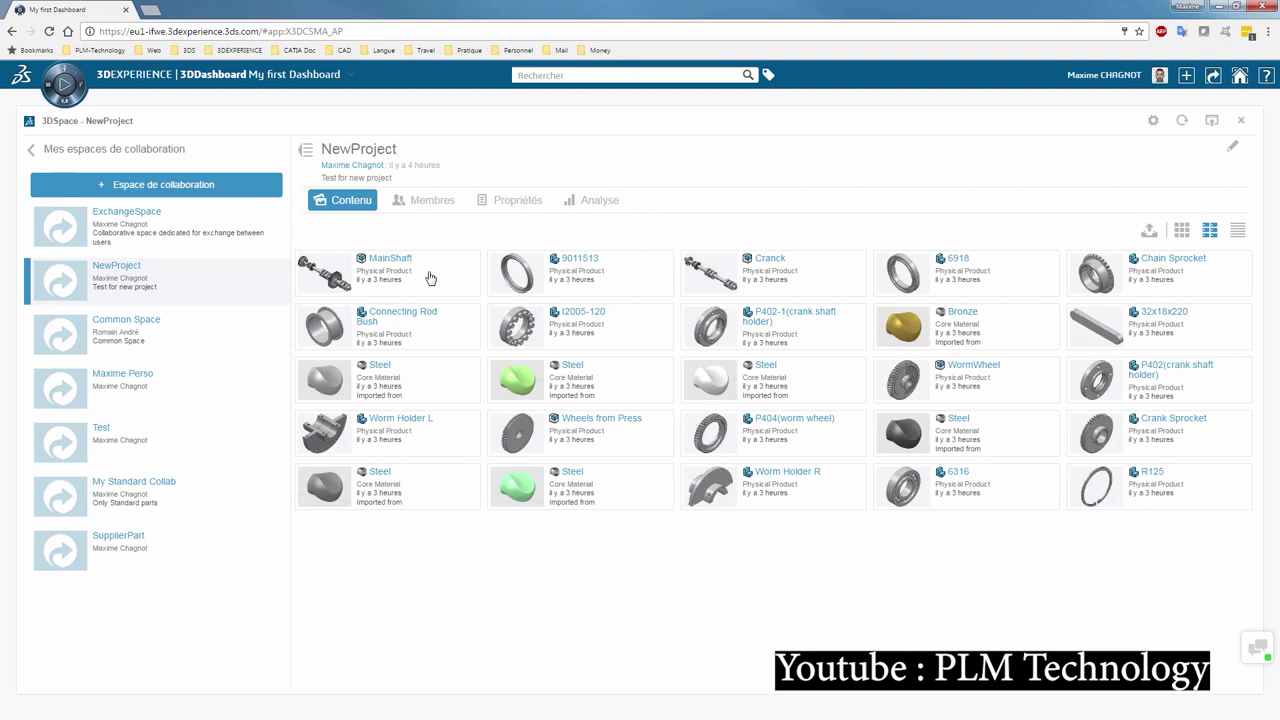
Open MainShaft in the 3D viewer, check its properties, and orbit to a near-horizontal view
double_click(424, 273)
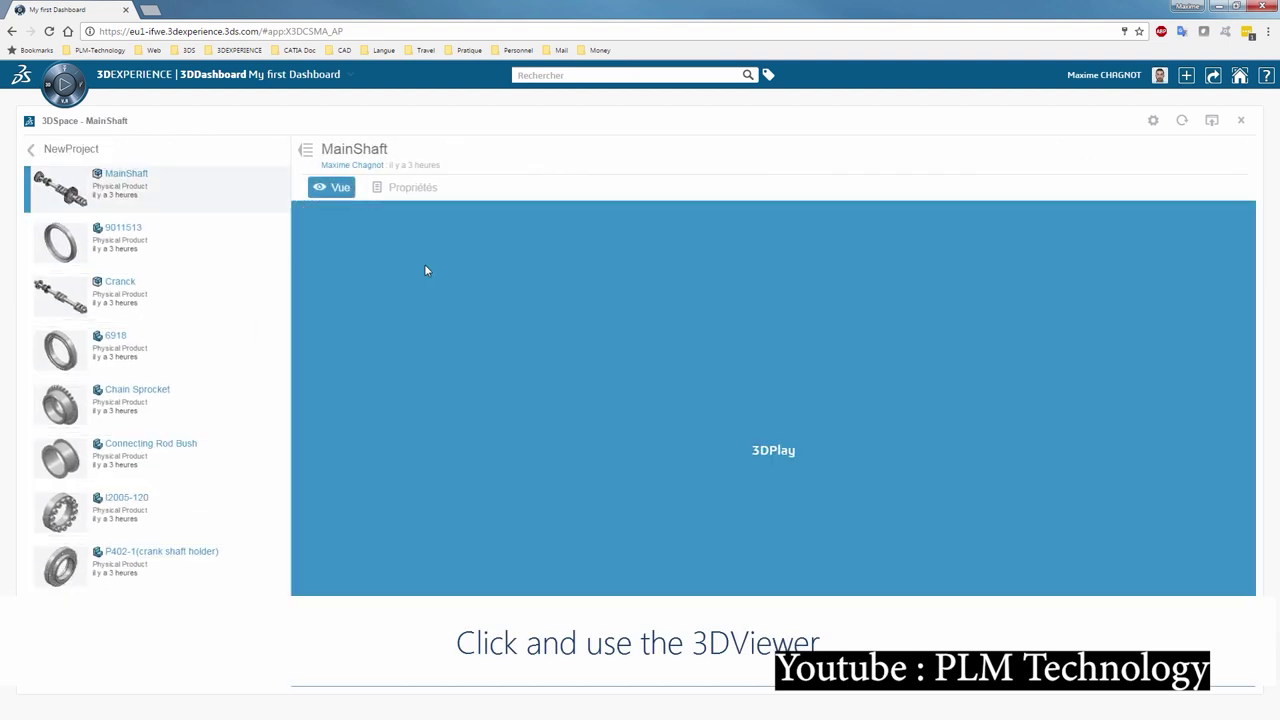
click(413, 190)
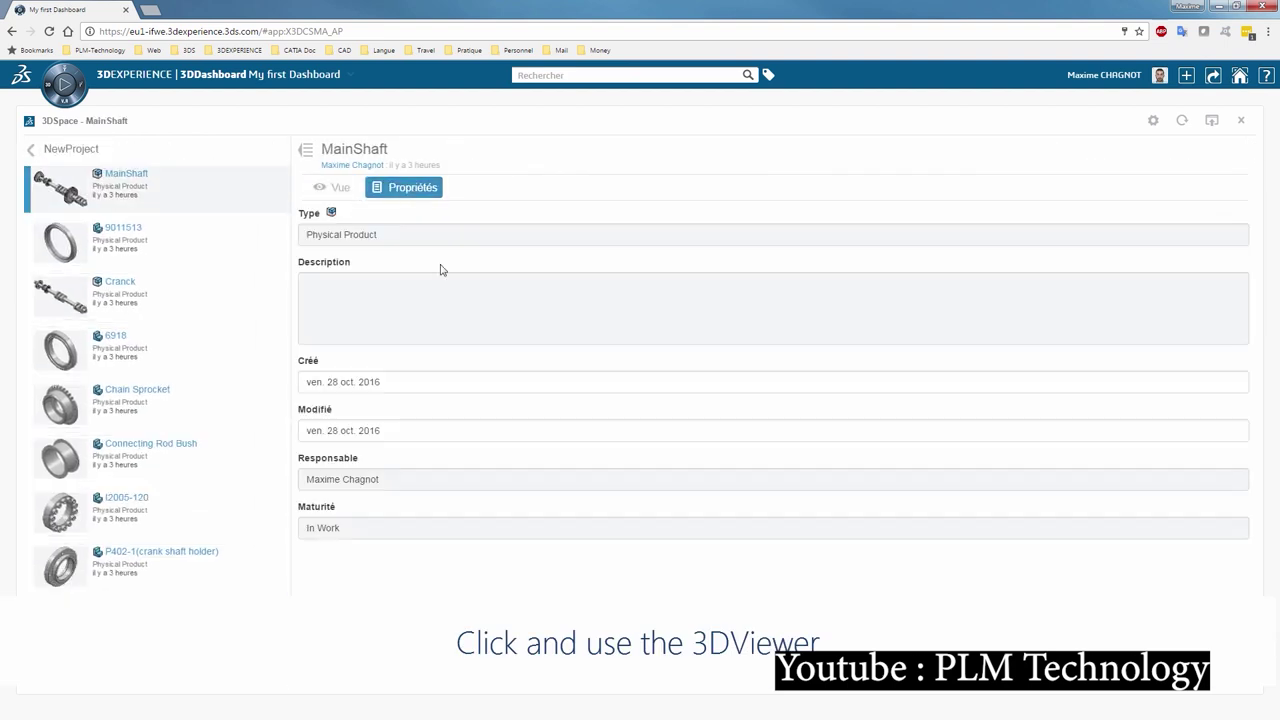
click(333, 189)
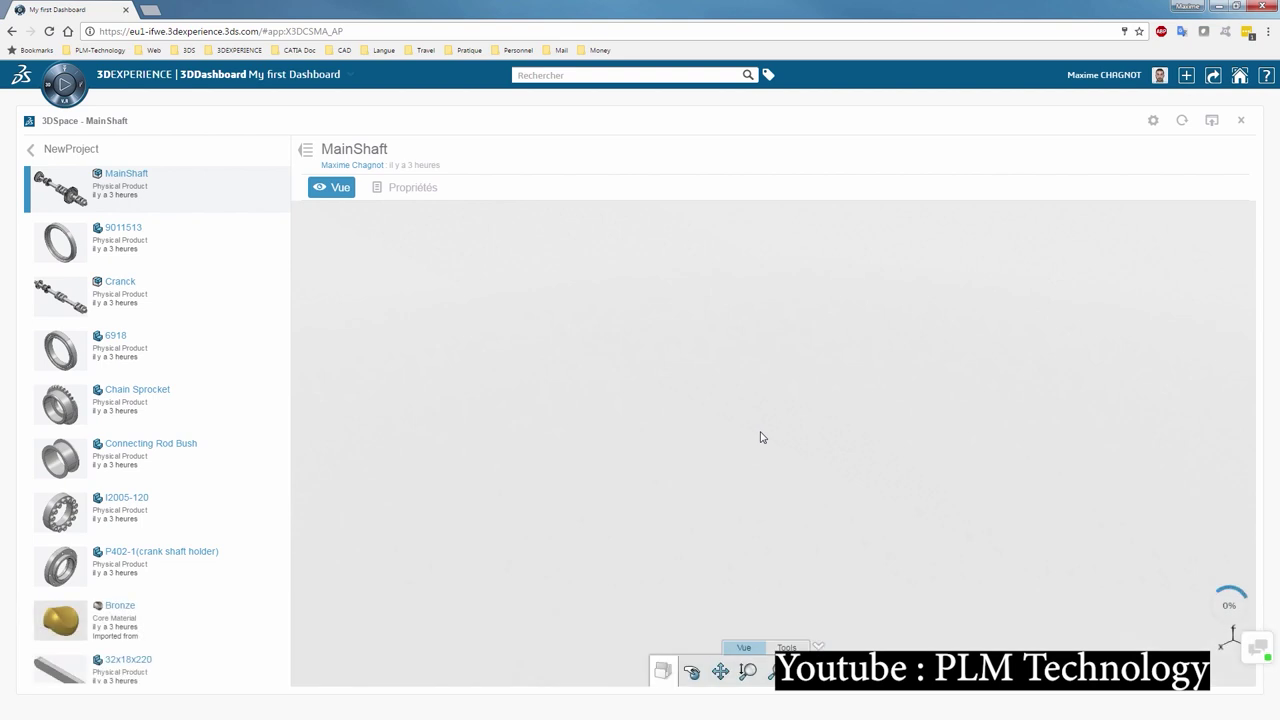
drag(766, 440, 900, 690)
Switch the render style to realistic with texture, then to realistic with edges
click(900, 672)
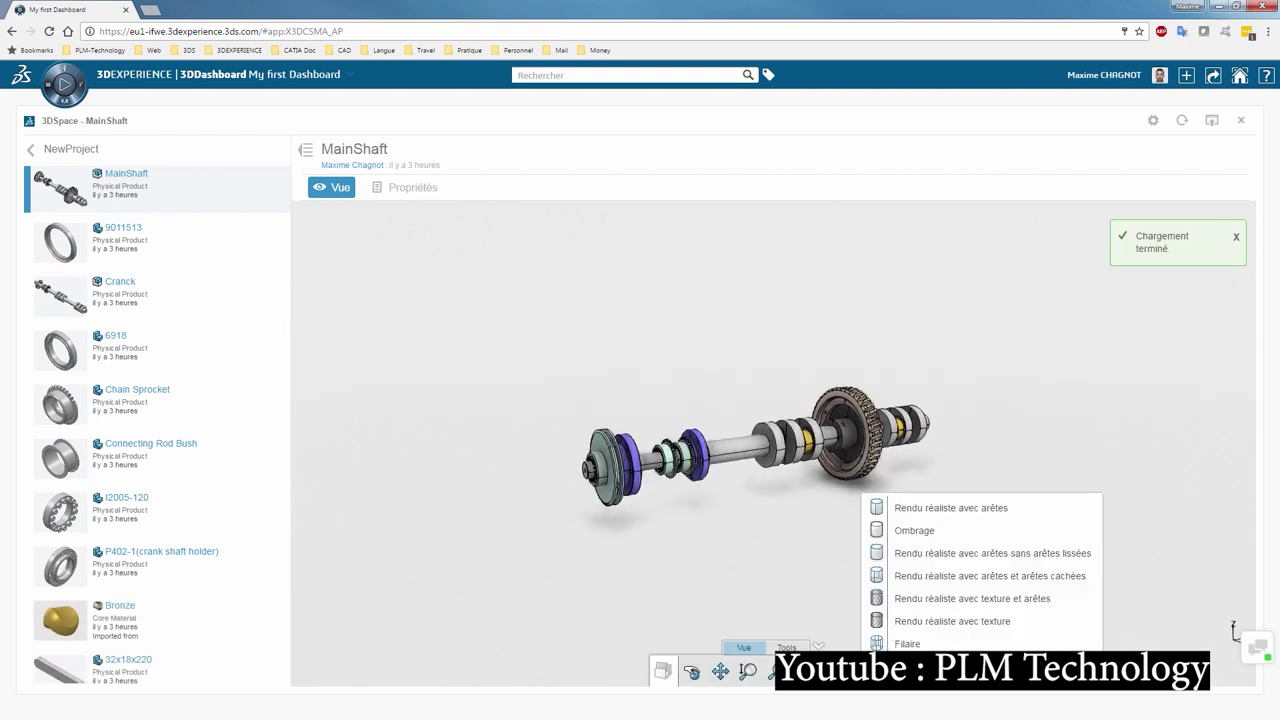
click(895, 624)
click(900, 672)
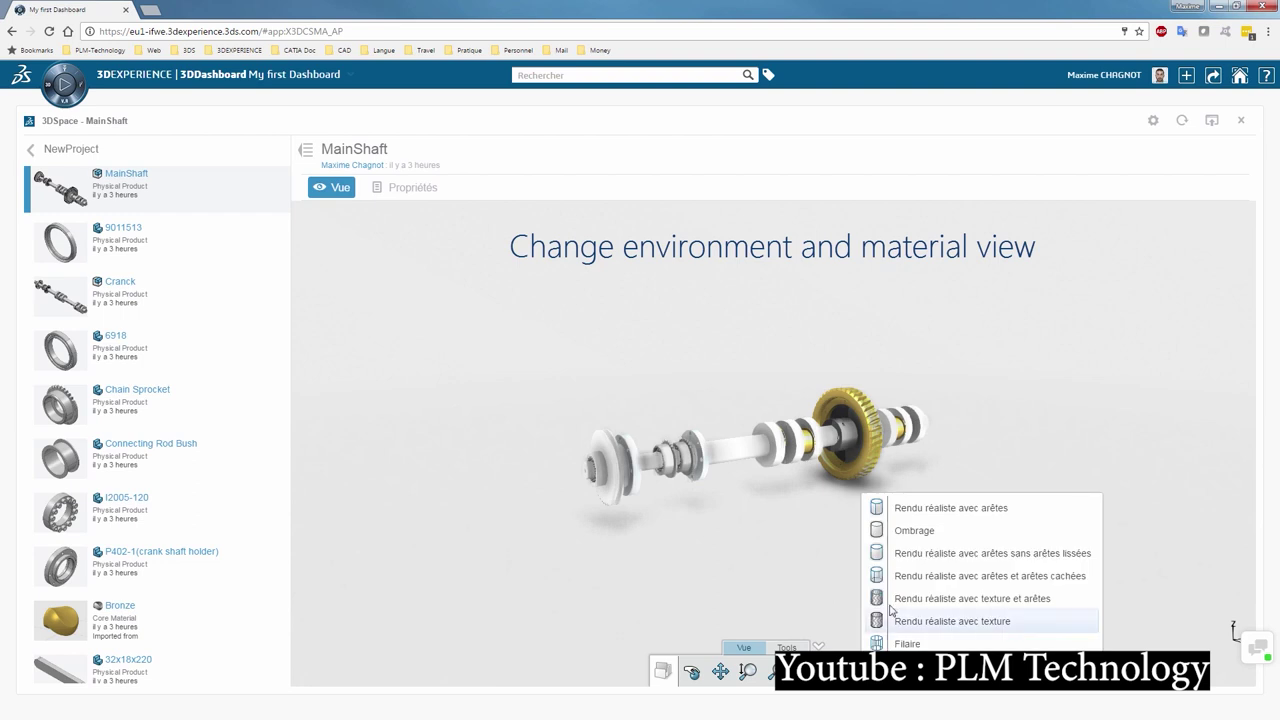
click(890, 509)
Try the dark mirror and Conception bleue environments, settling on the Blanc pur white background
click(995, 672)
click(993, 641)
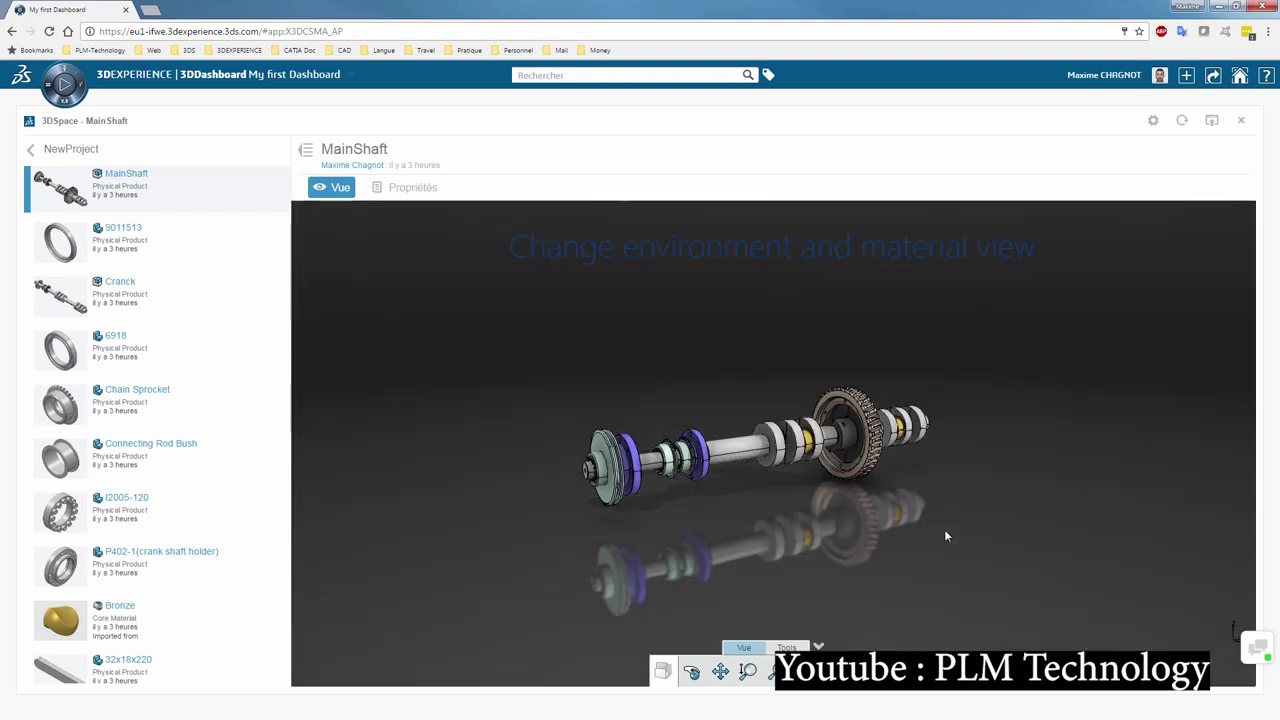
right_click(946, 532)
click(1020, 594)
right_click(944, 408)
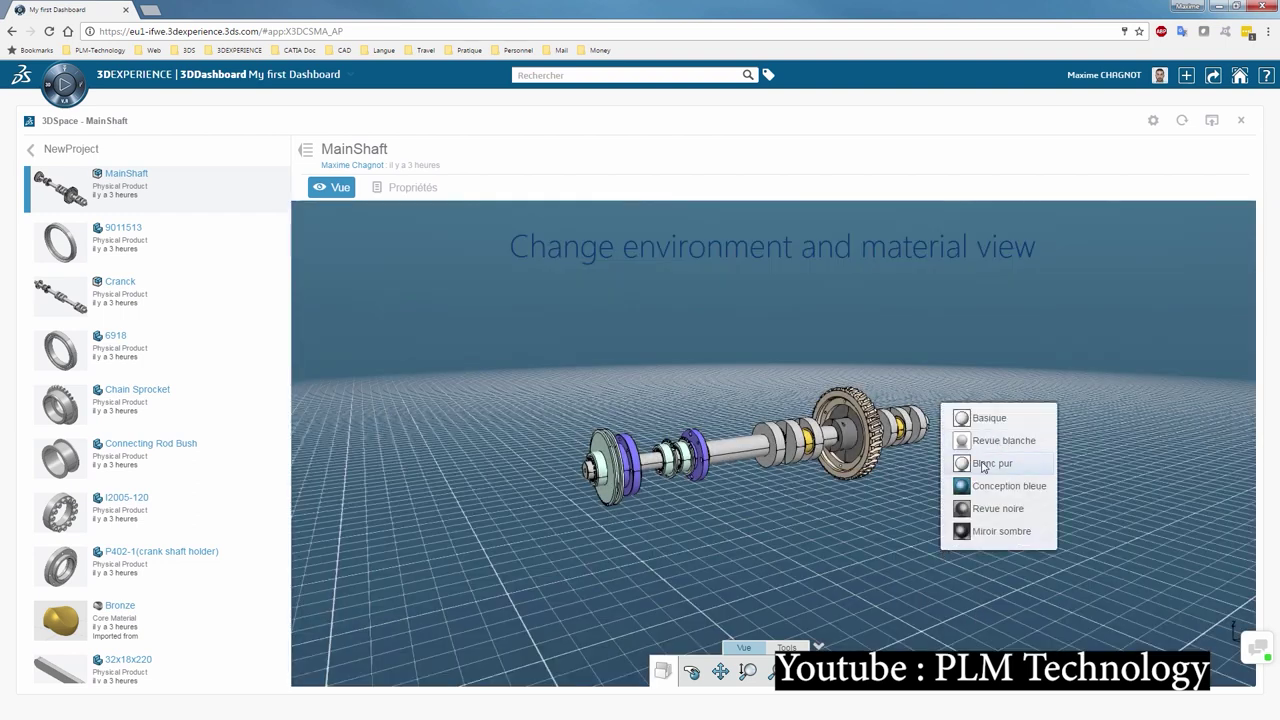
click(984, 463)
drag(766, 509, 797, 549)
scroll(797, 549, up, 3)
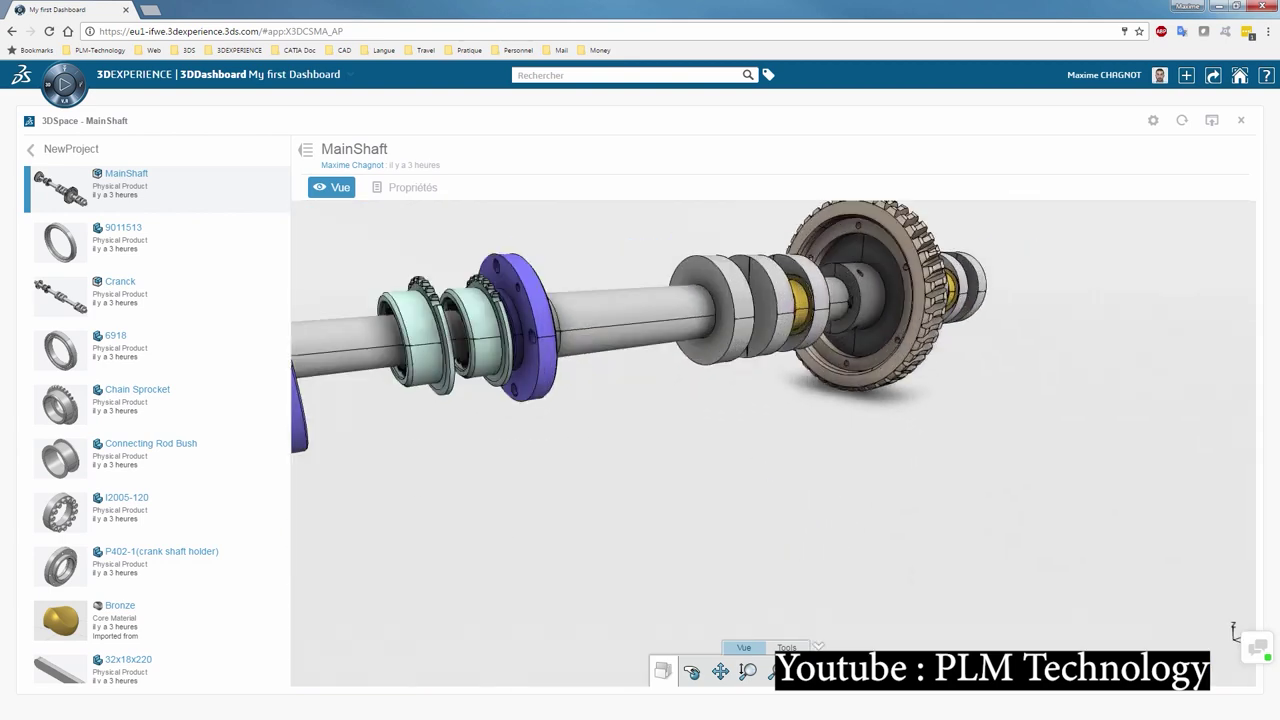
scroll(832, 570, down, 3)
scroll(766, 560, up, 2)
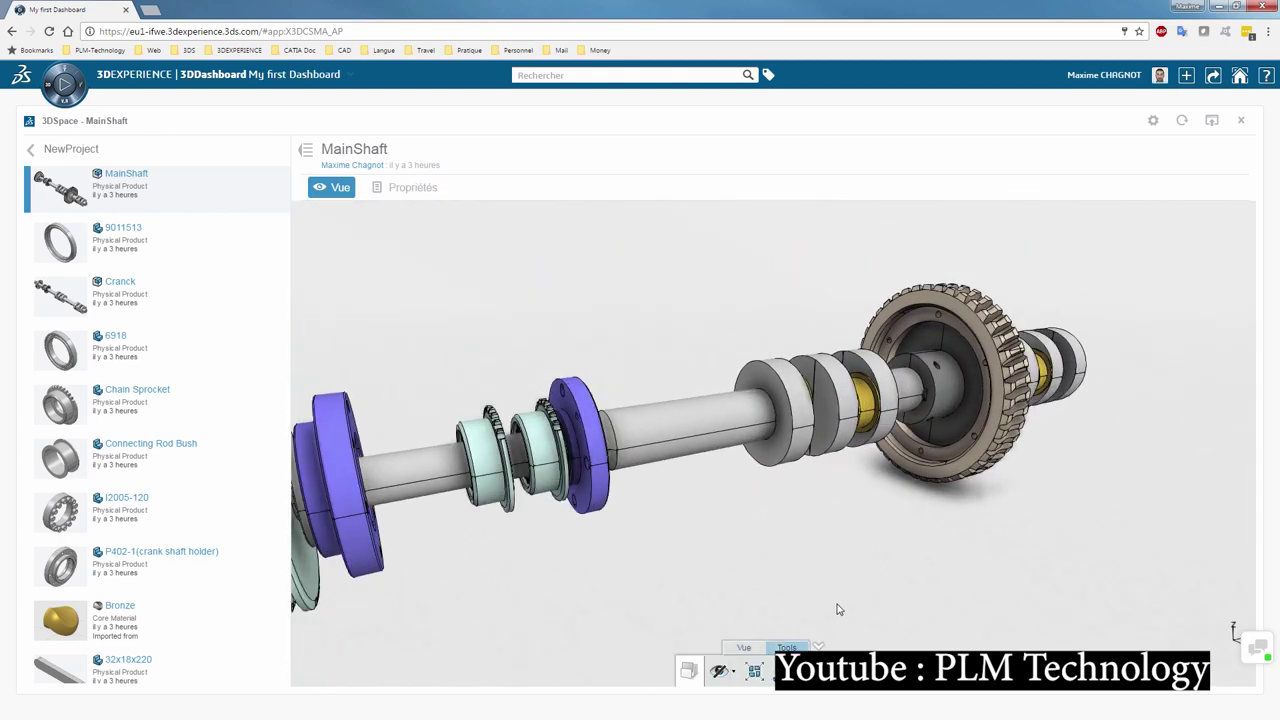
drag(839, 609, 822, 565)
scroll(822, 565, up, 3)
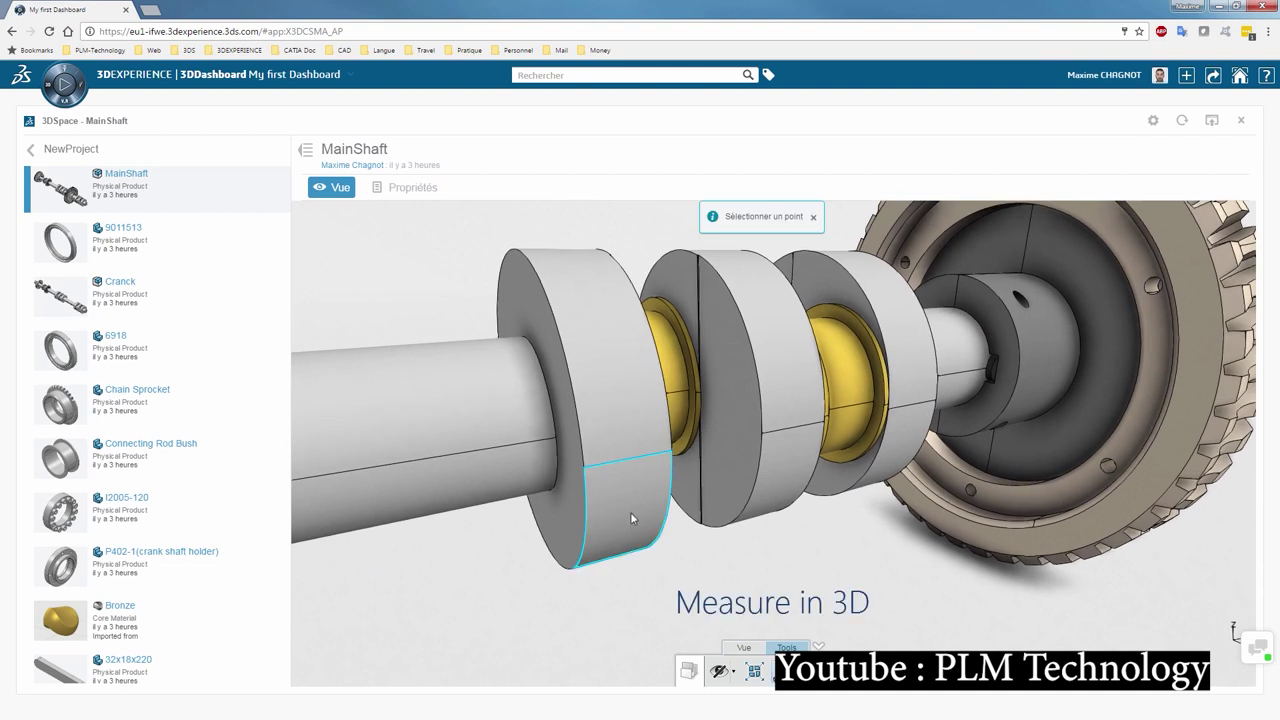
Measure 260.00 mm between two points on the shaft and orbit to inspect it
click(889, 412)
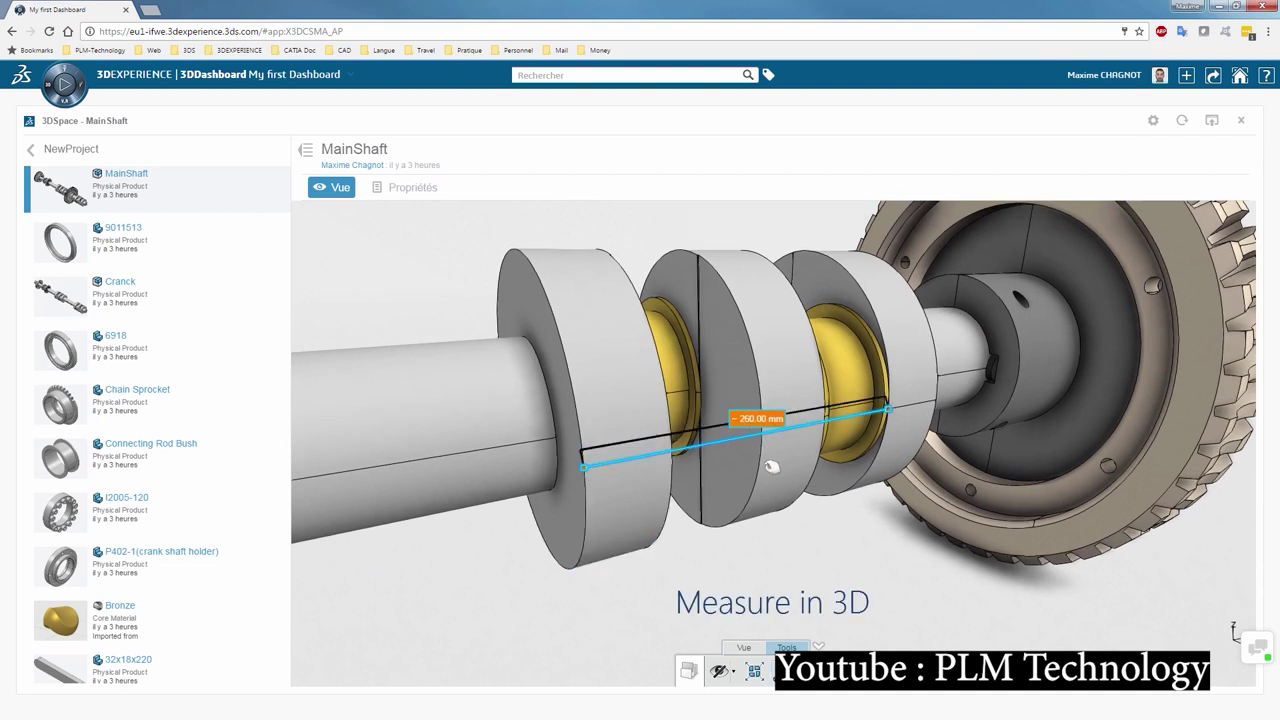
scroll(830, 575, down, 3)
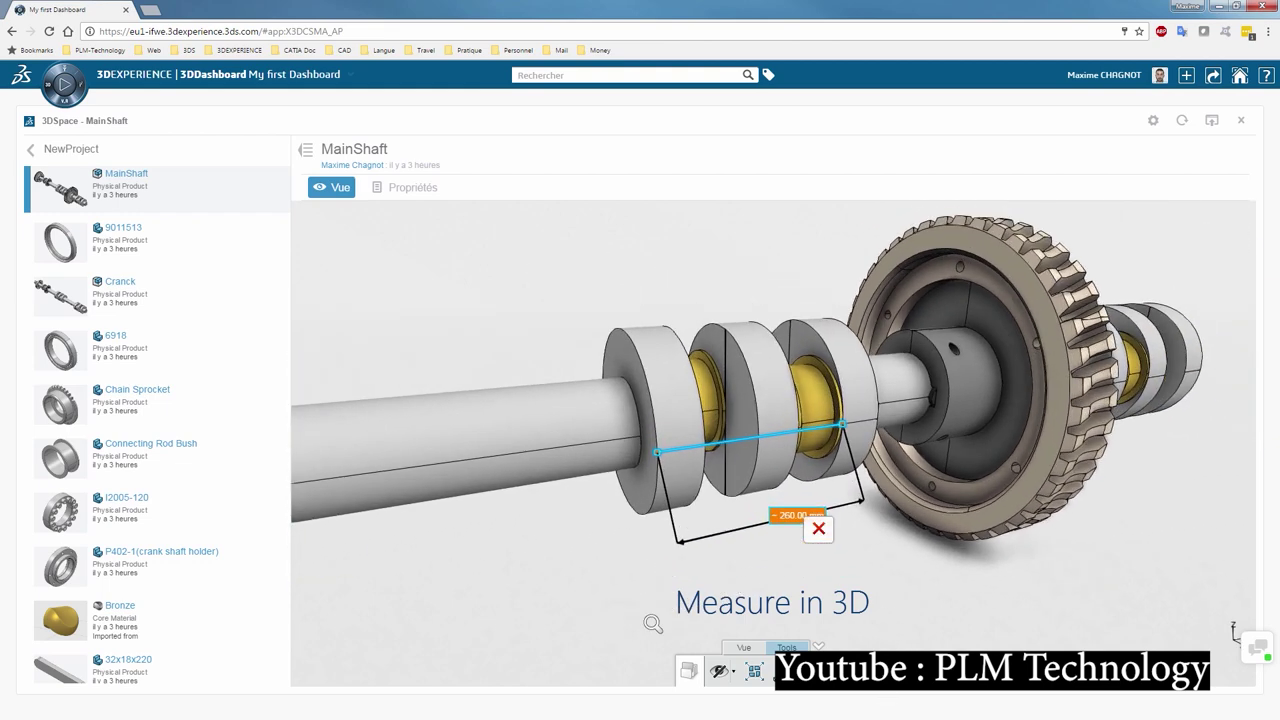
scroll(651, 643, down, 2)
middle_drag(661, 615, 838, 497)
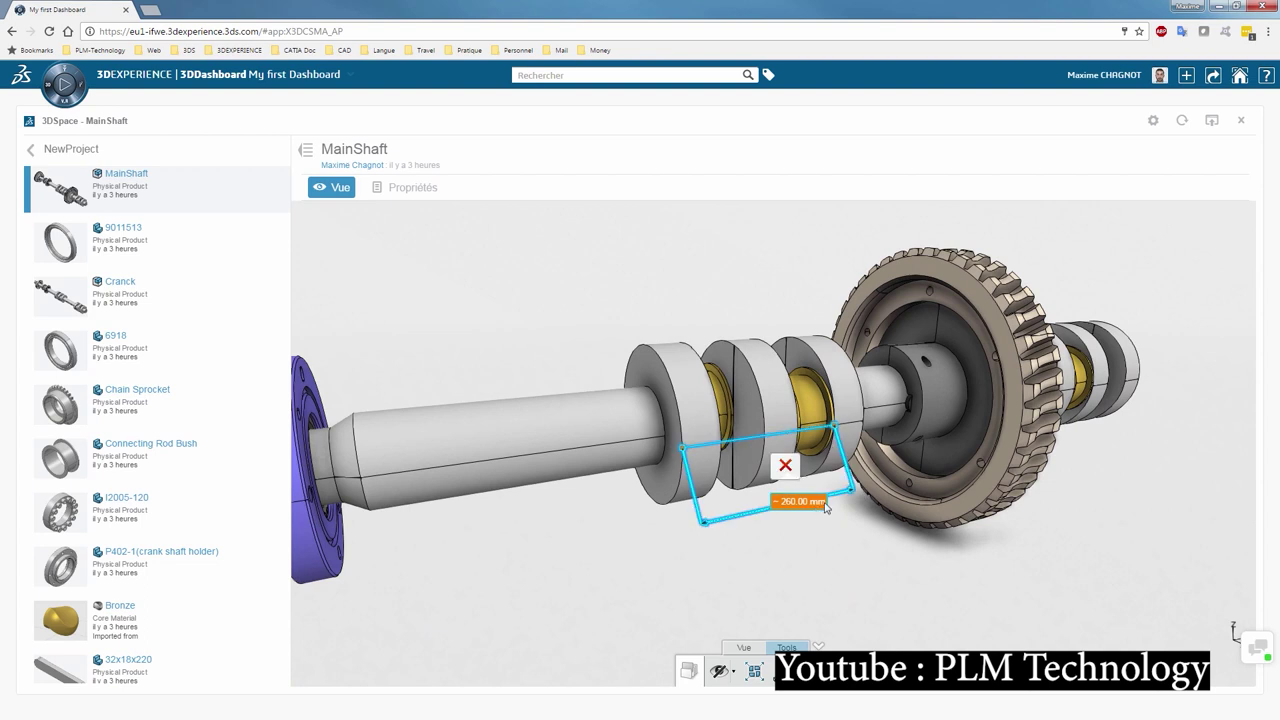
middle_drag(756, 501, 843, 549)
Section the assembly, remove the cut, then play the explode animation
click(792, 670)
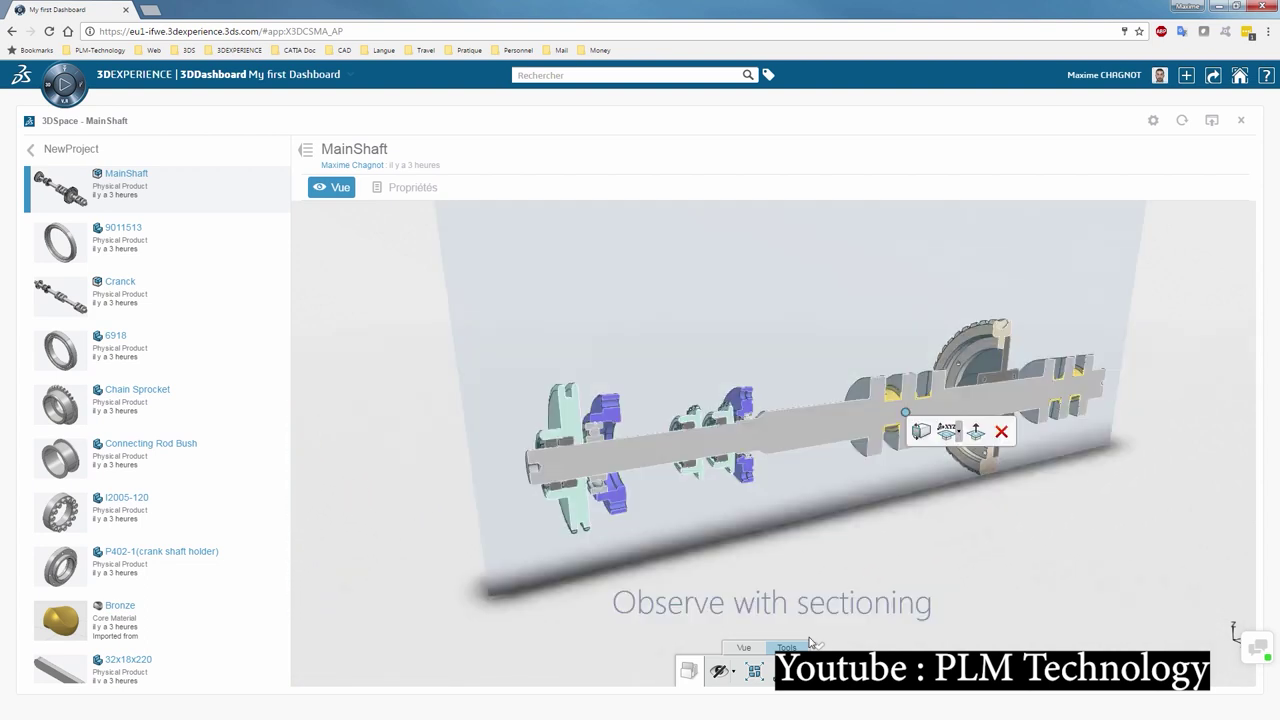
middle_drag(977, 570, 1046, 609)
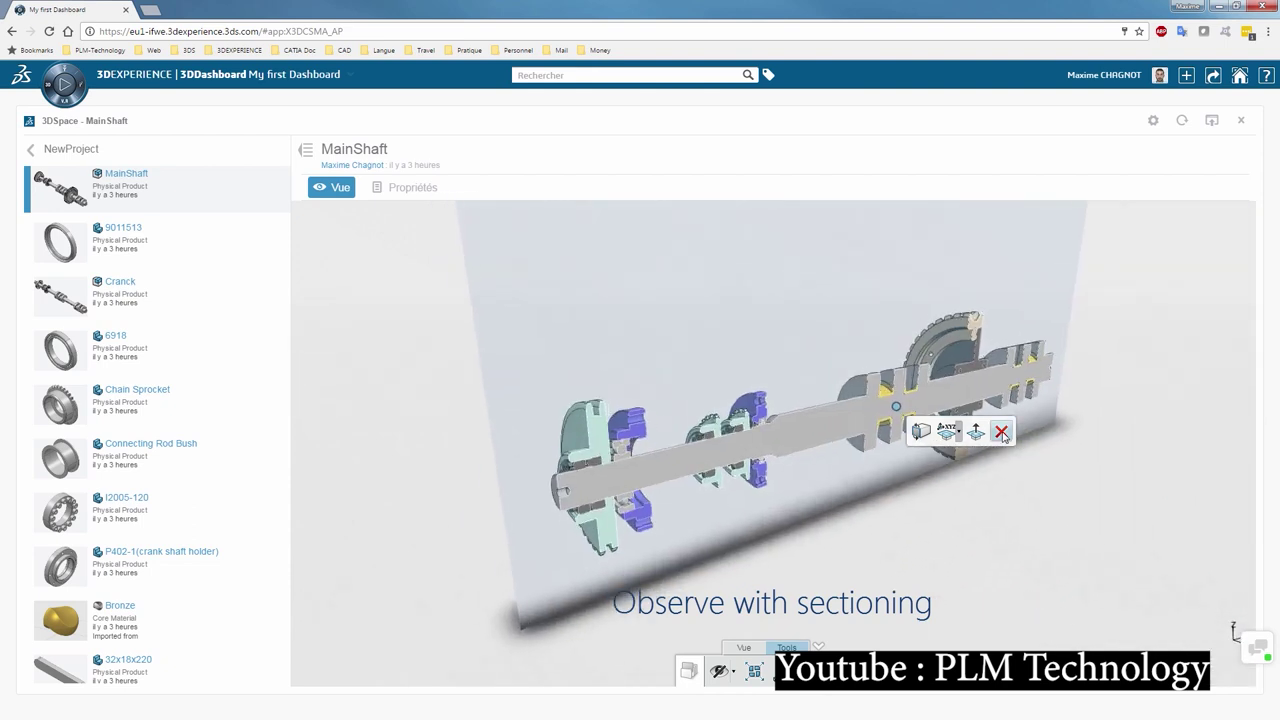
click(1000, 589)
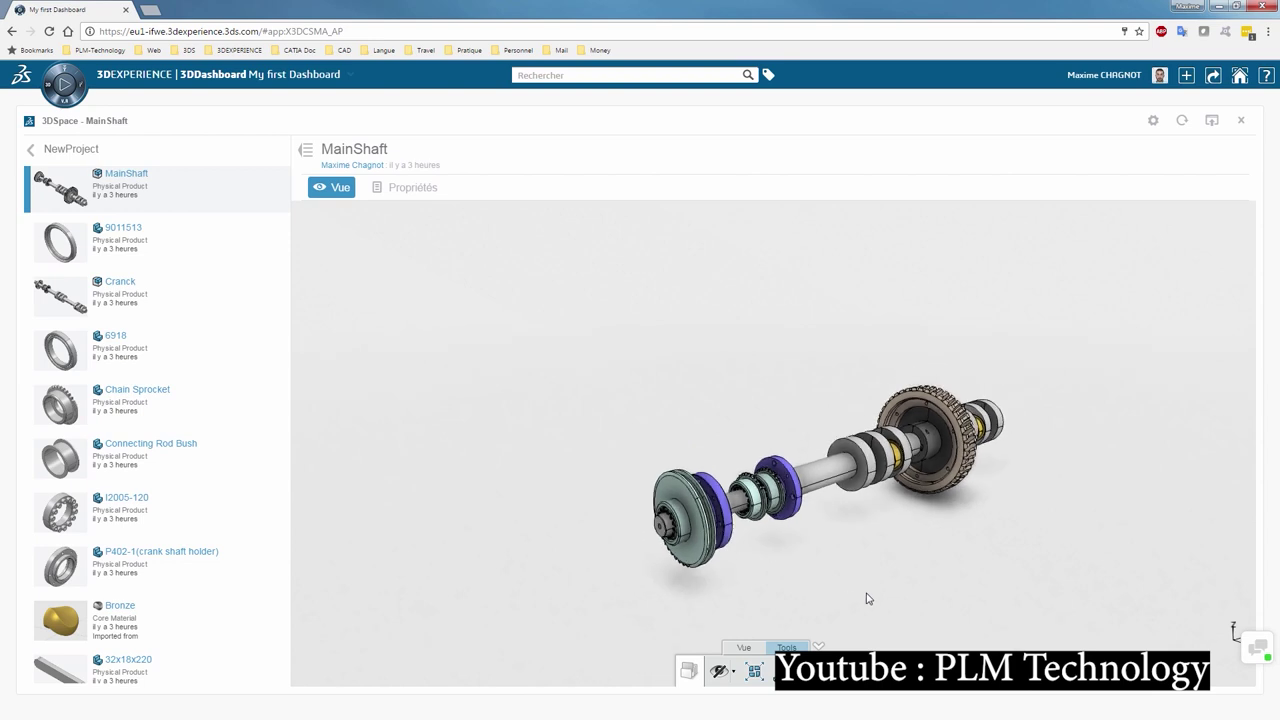
click(757, 671)
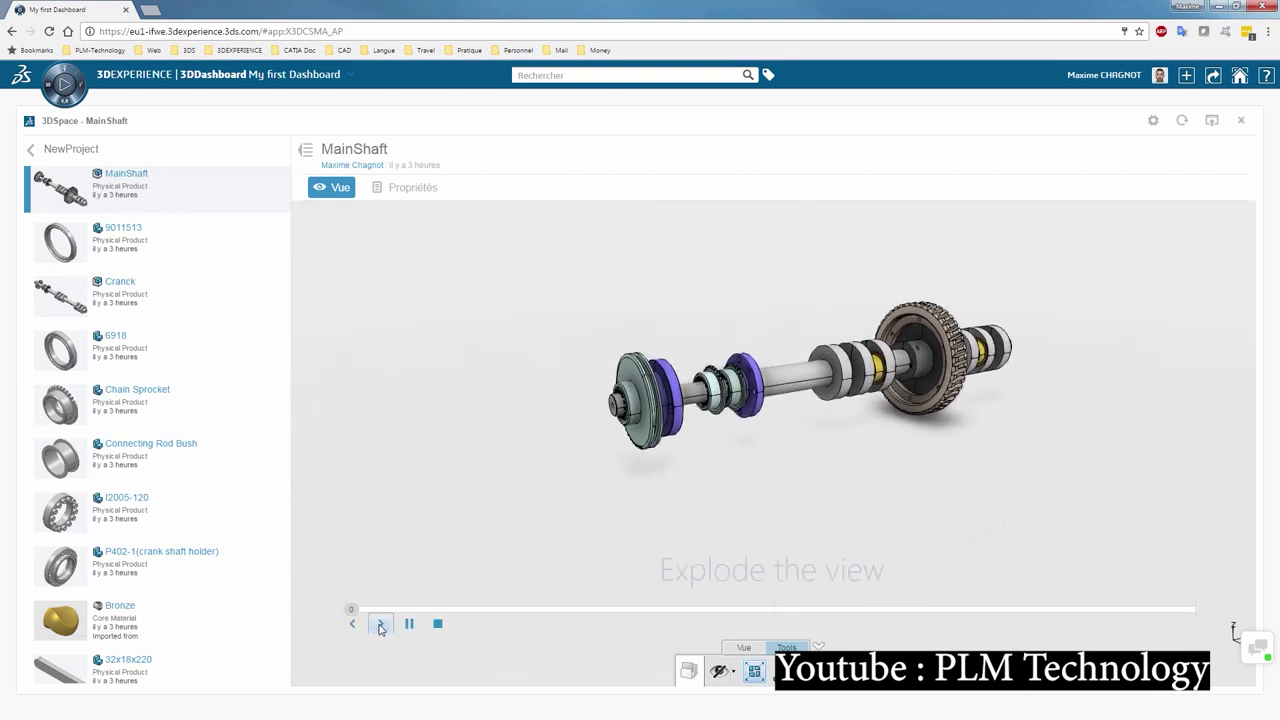
click(380, 624)
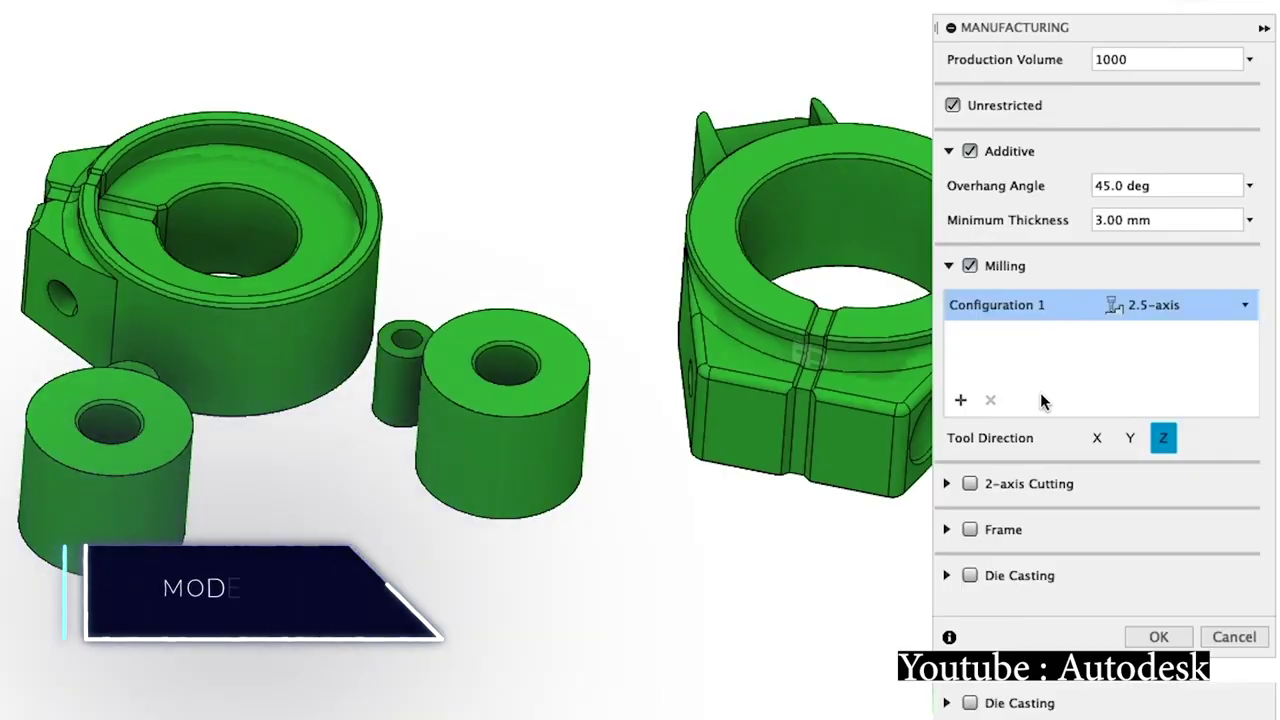
Add milling configurations with Configuration 3 as 5-axis, enable 2-axis cutting, and generate outcomes
click(960, 400)
click(960, 400)
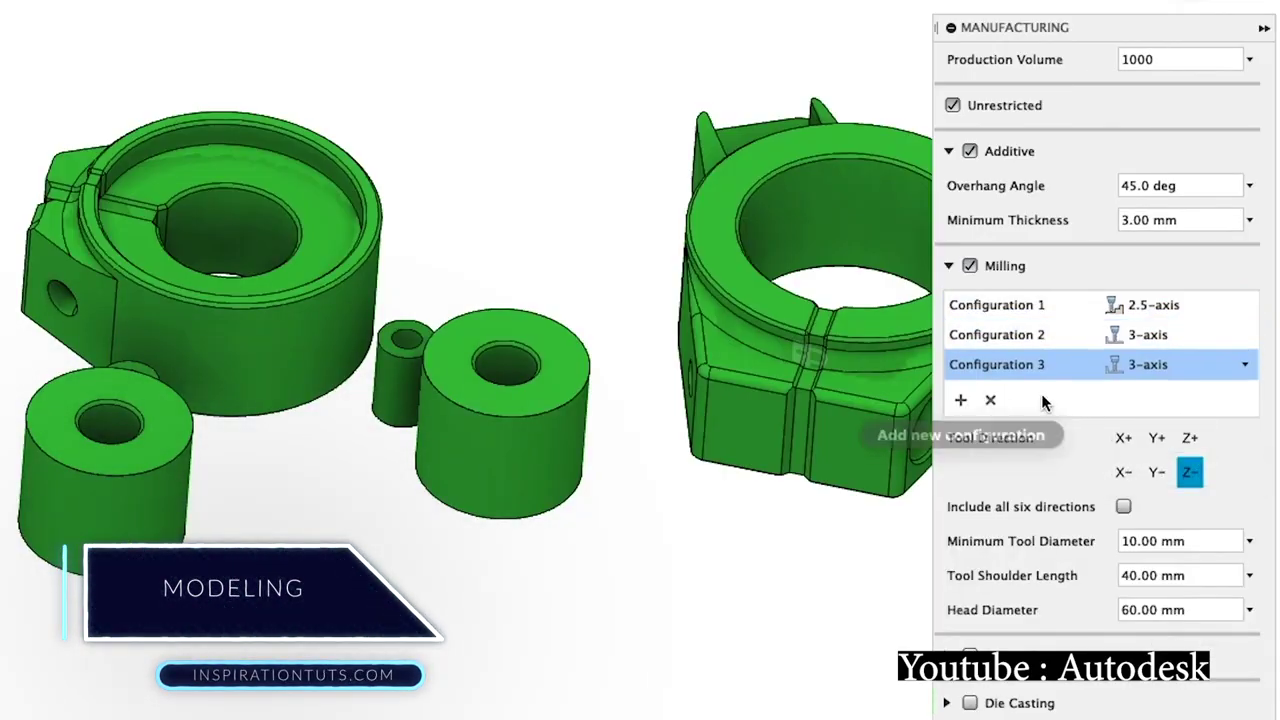
click(1148, 364)
click(1166, 415)
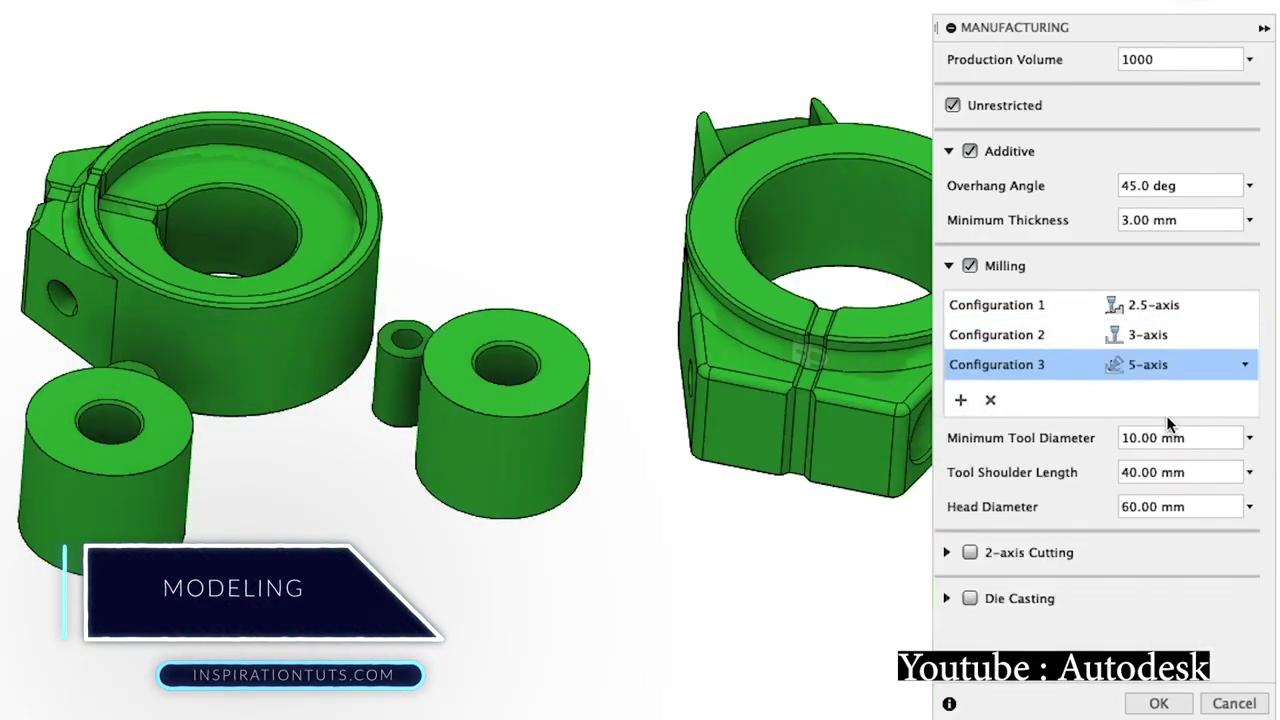
click(970, 553)
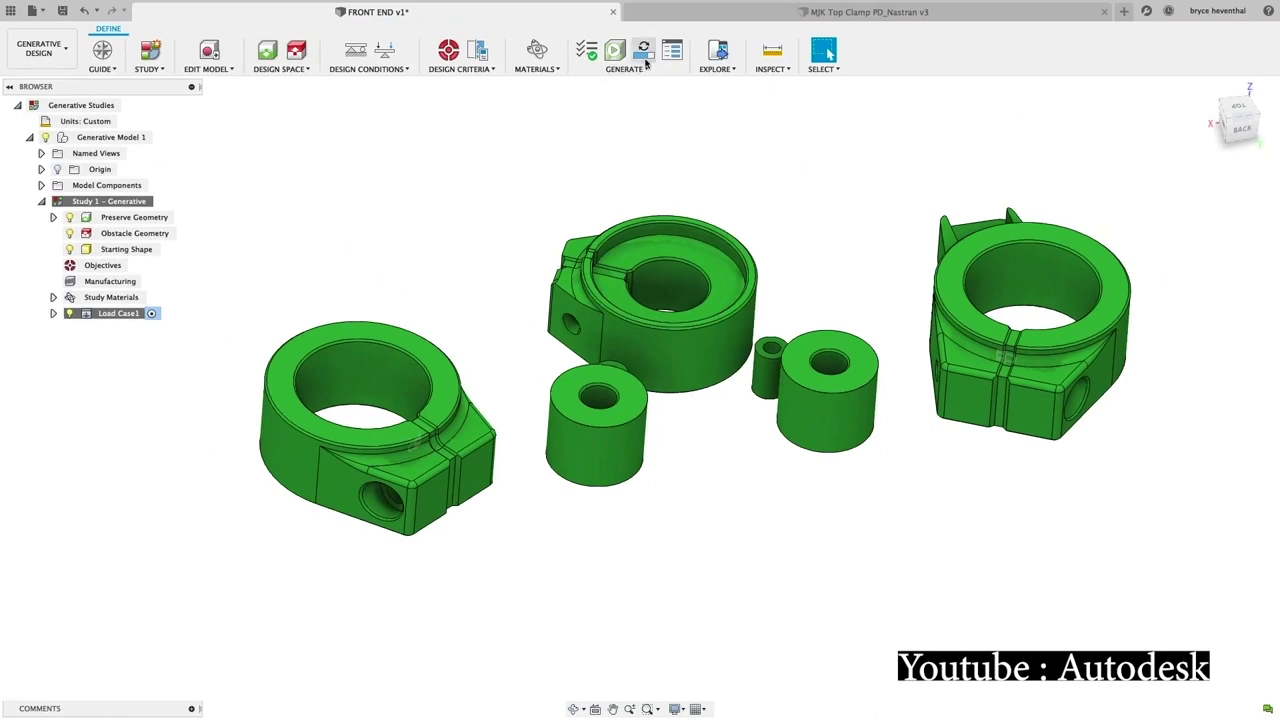
click(644, 52)
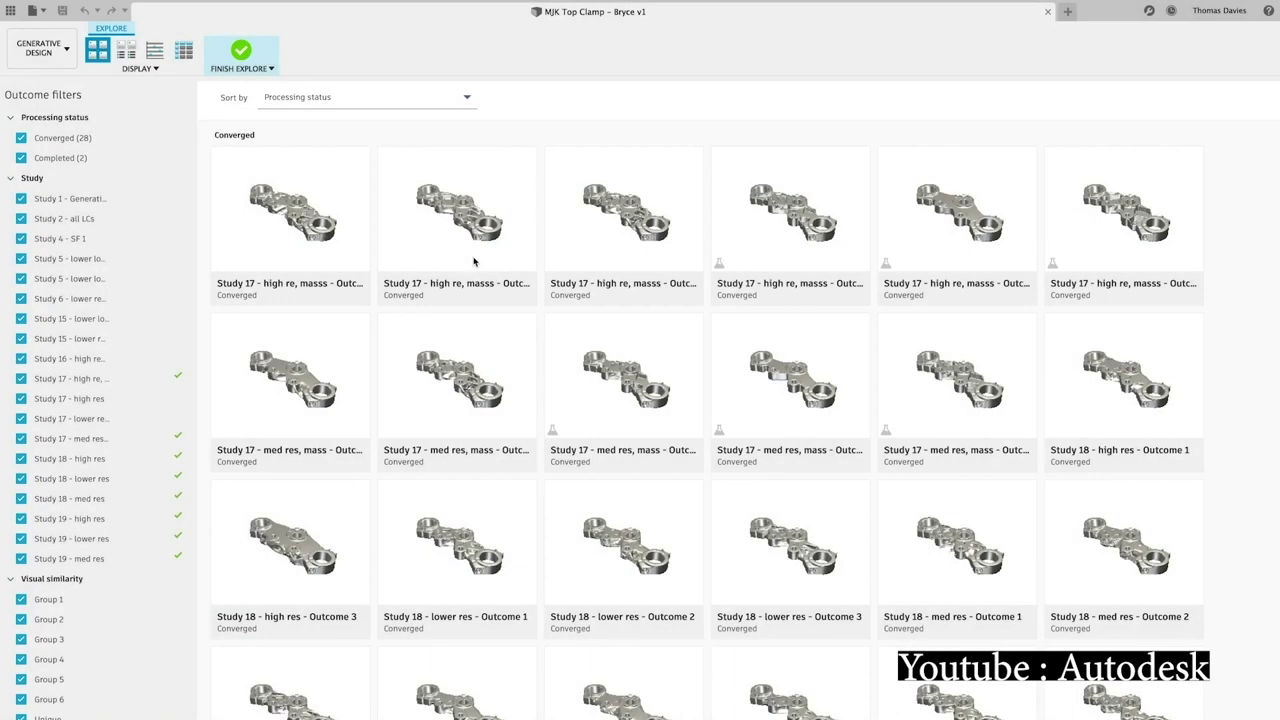
Sort outcomes by visual similarity, chart against estimated manufacturing cost, and select Study 18 Outcome 9
click(433, 100)
click(390, 145)
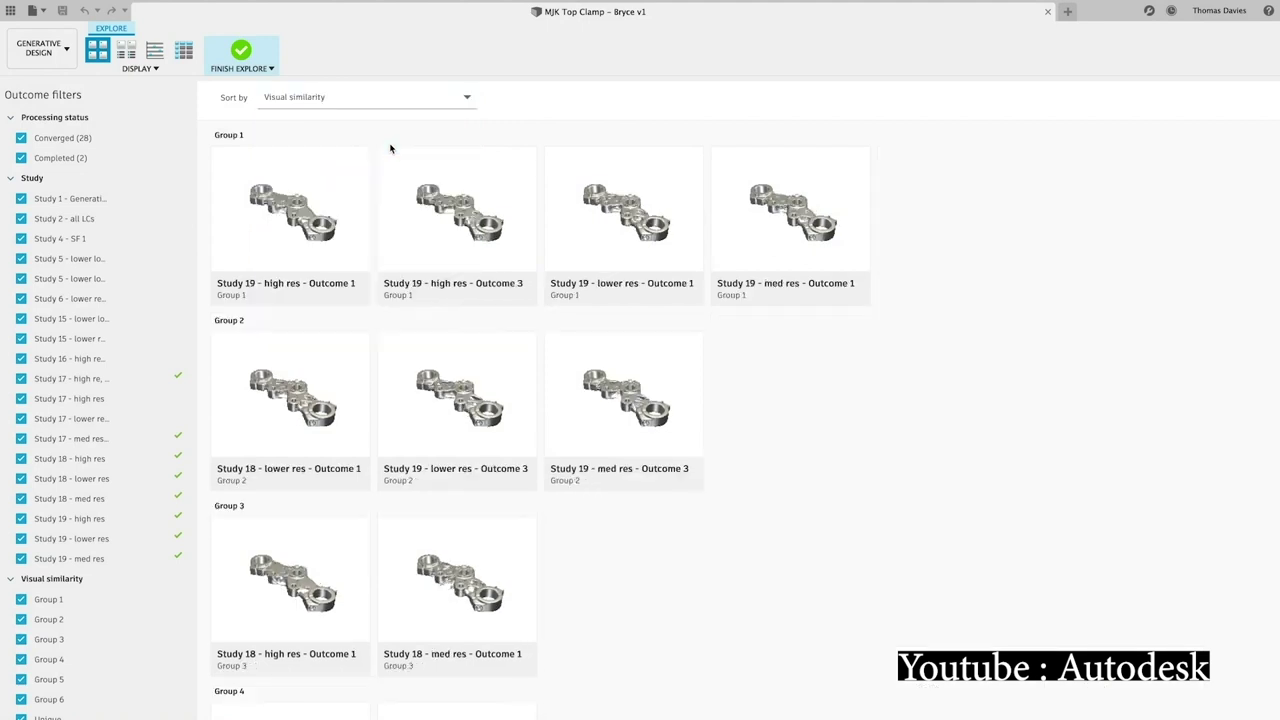
scroll(390, 148, down, 10)
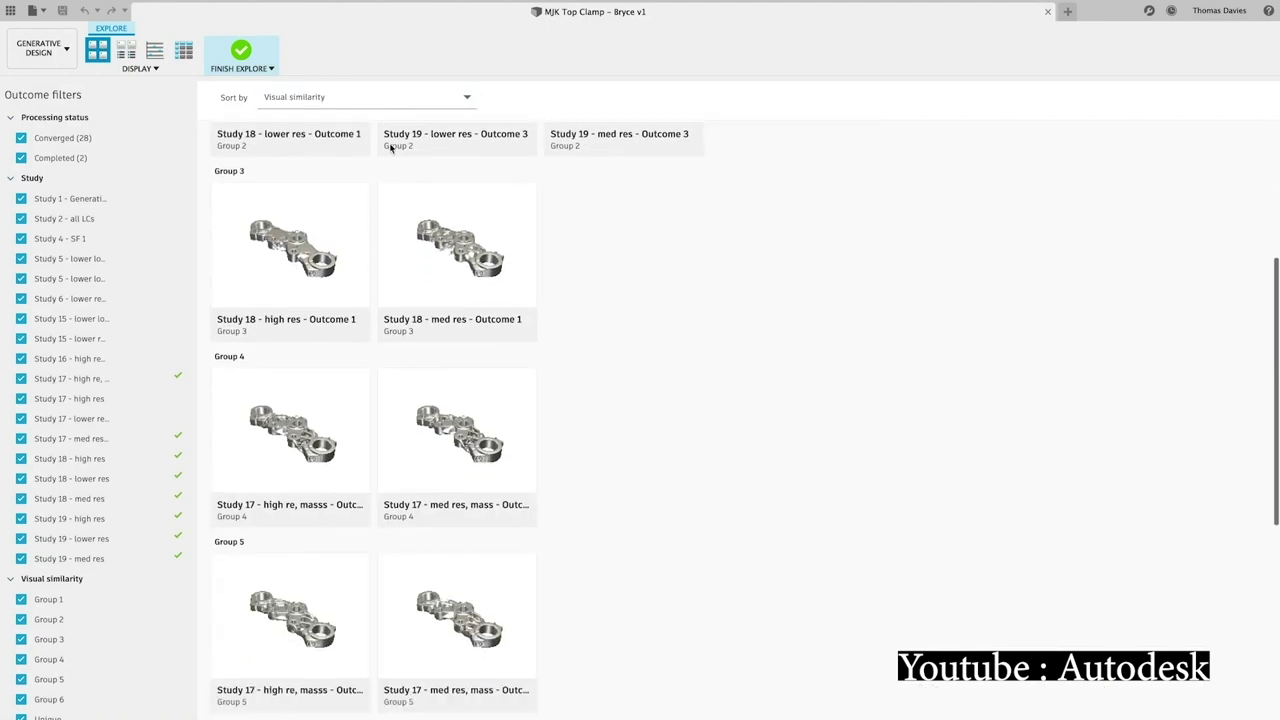
scroll(390, 148, down, 12)
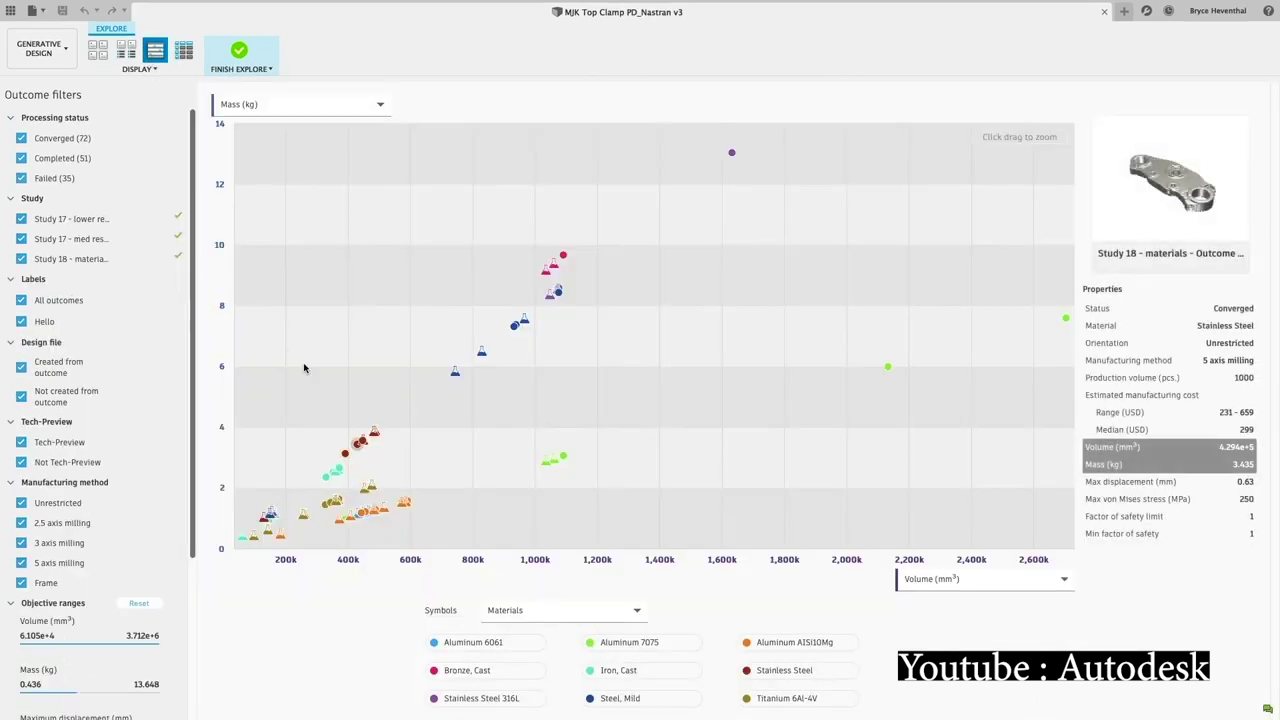
mouse_move(369, 441)
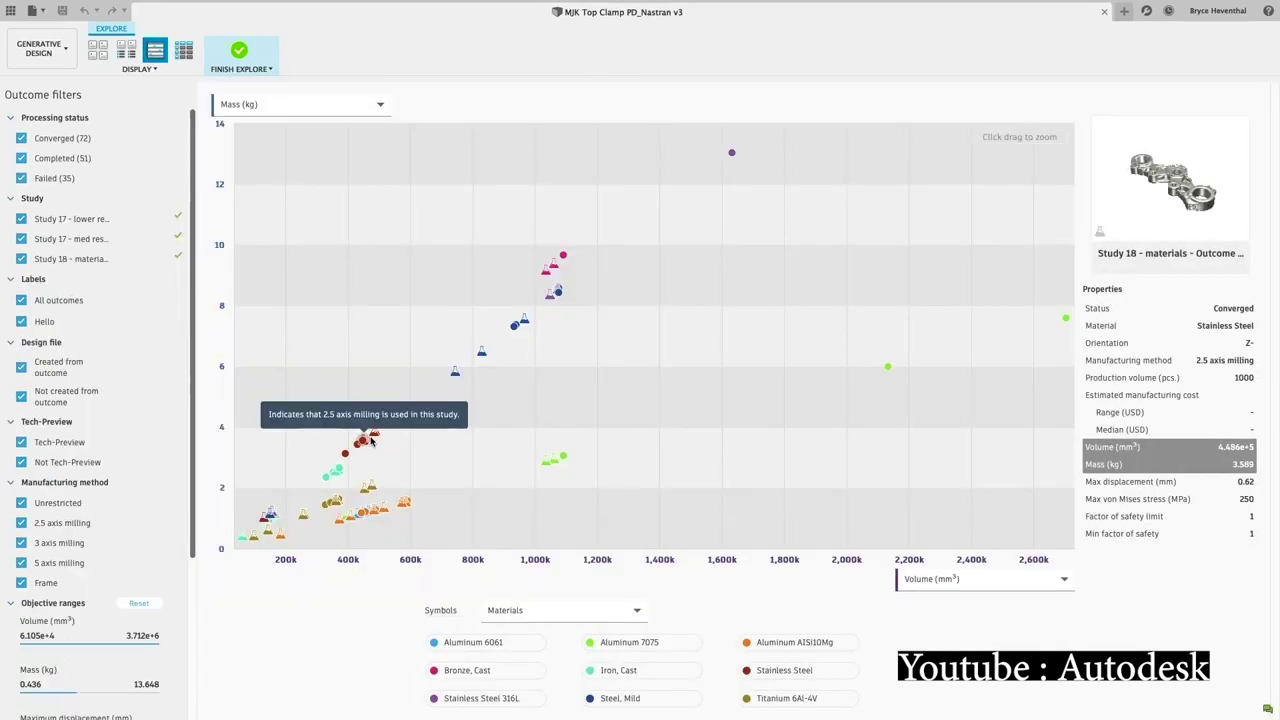
click(910, 579)
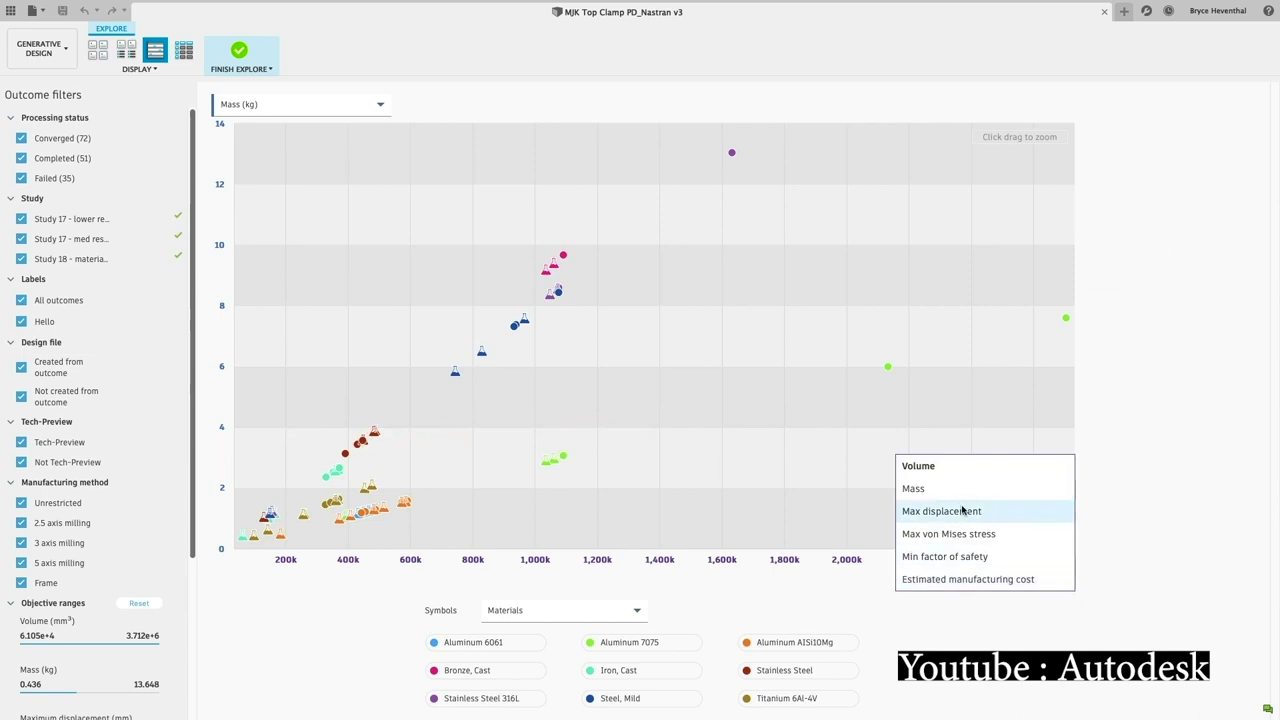
click(1032, 580)
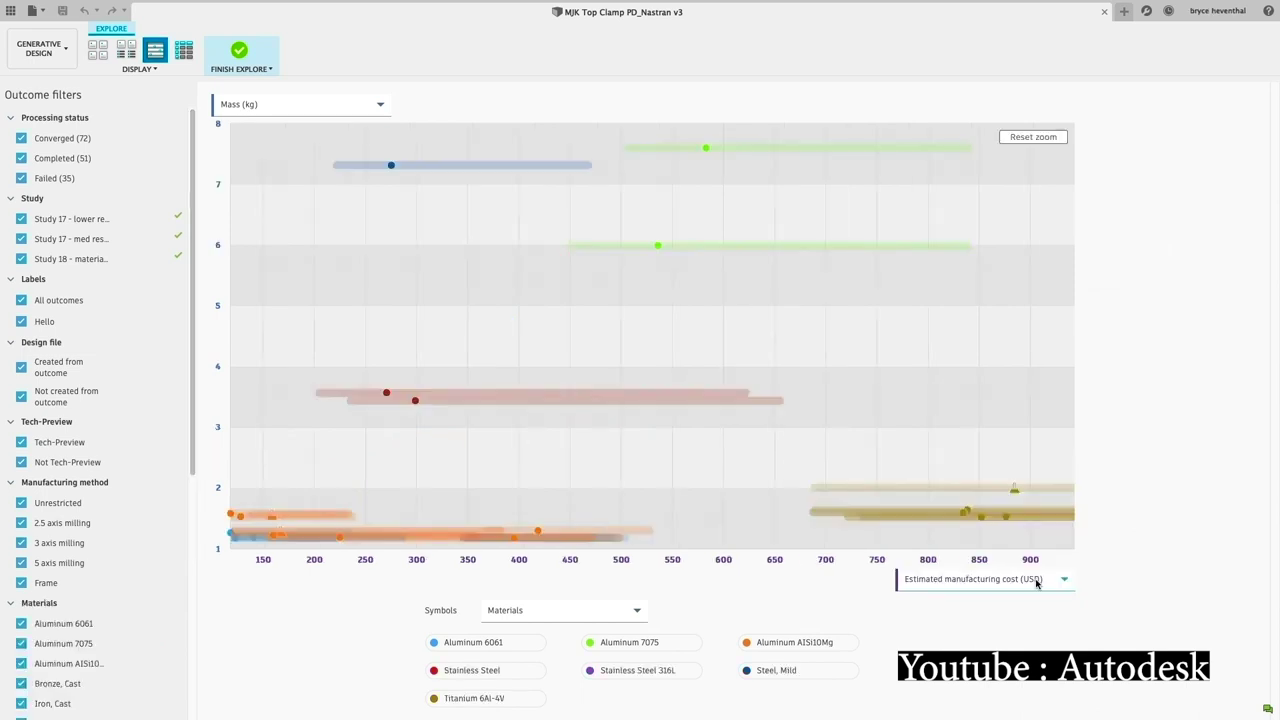
mouse_move(967, 518)
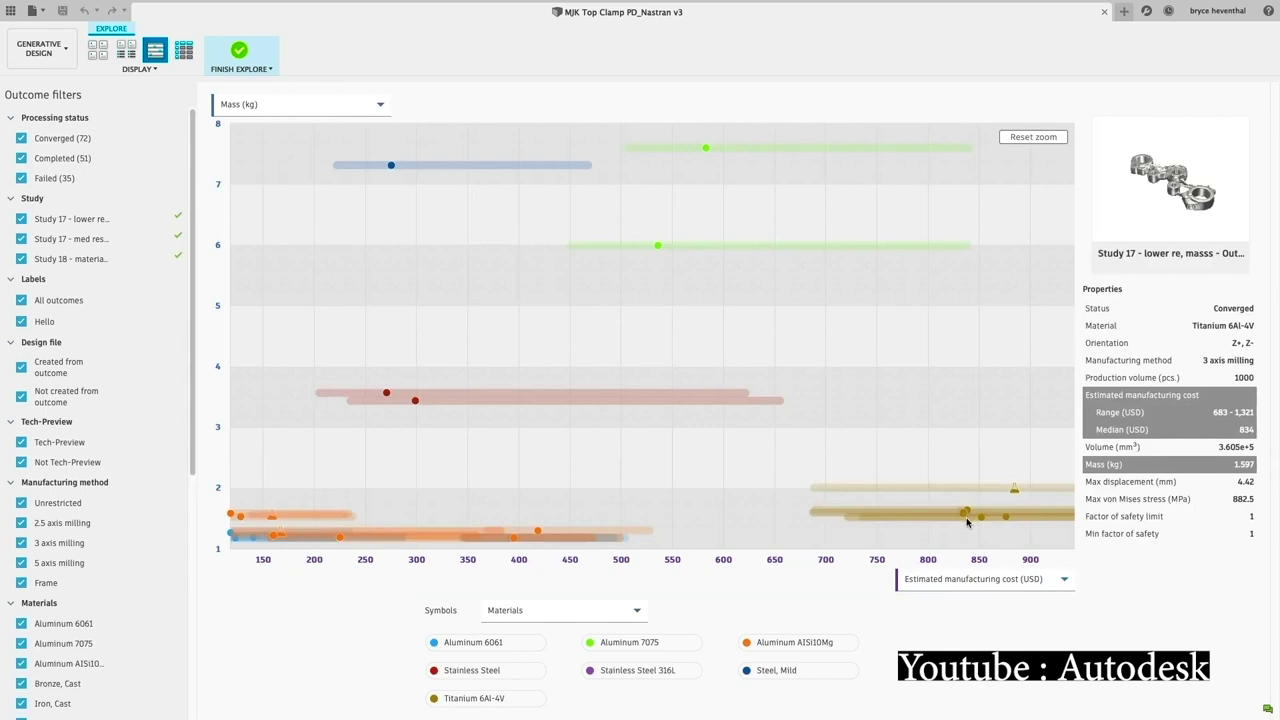
click(342, 540)
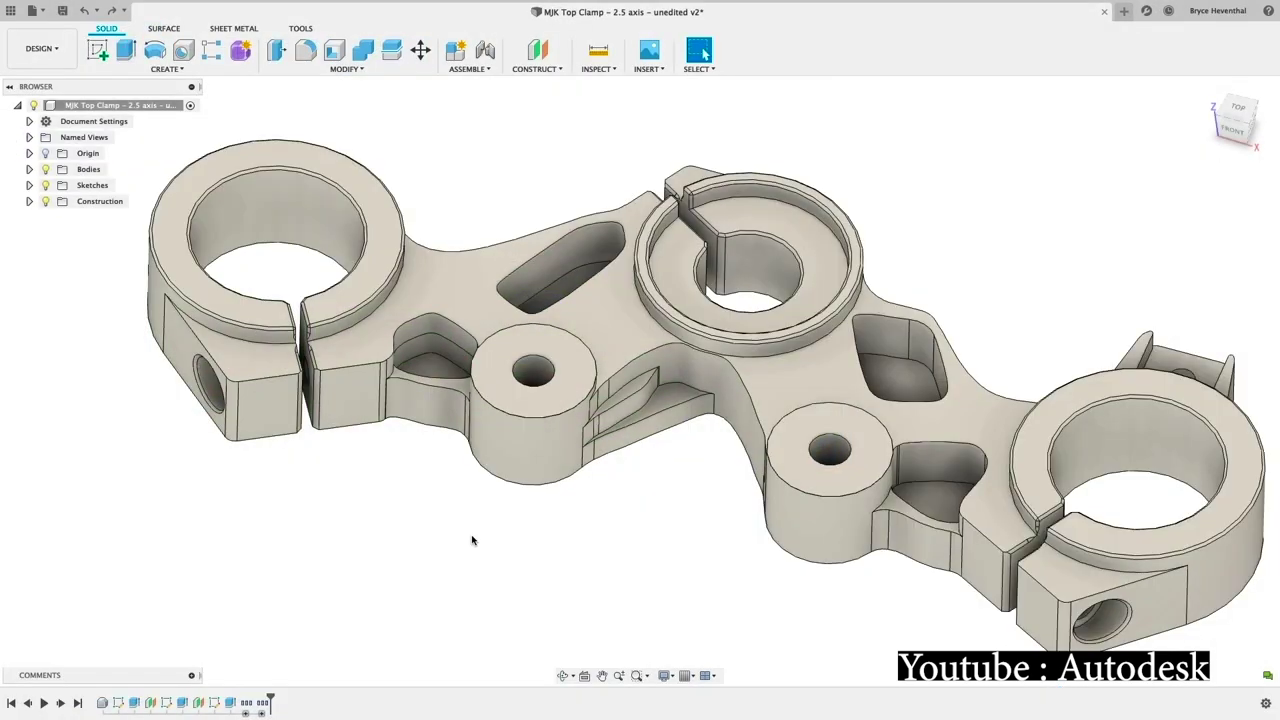
Edit the clamp sketch, drag the pocket spline end so its dimension becomes 5.344, and finish
right_click(183, 703)
click(236, 578)
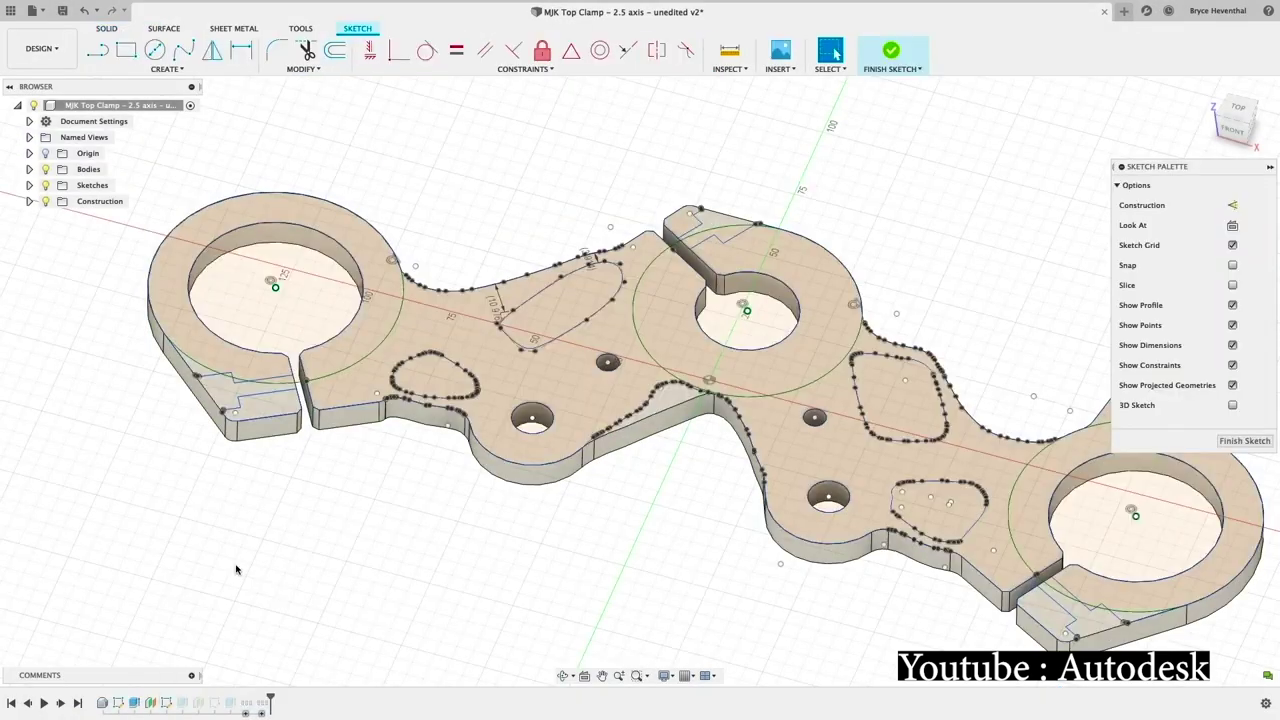
drag(465, 449, 440, 417)
key(Escape)
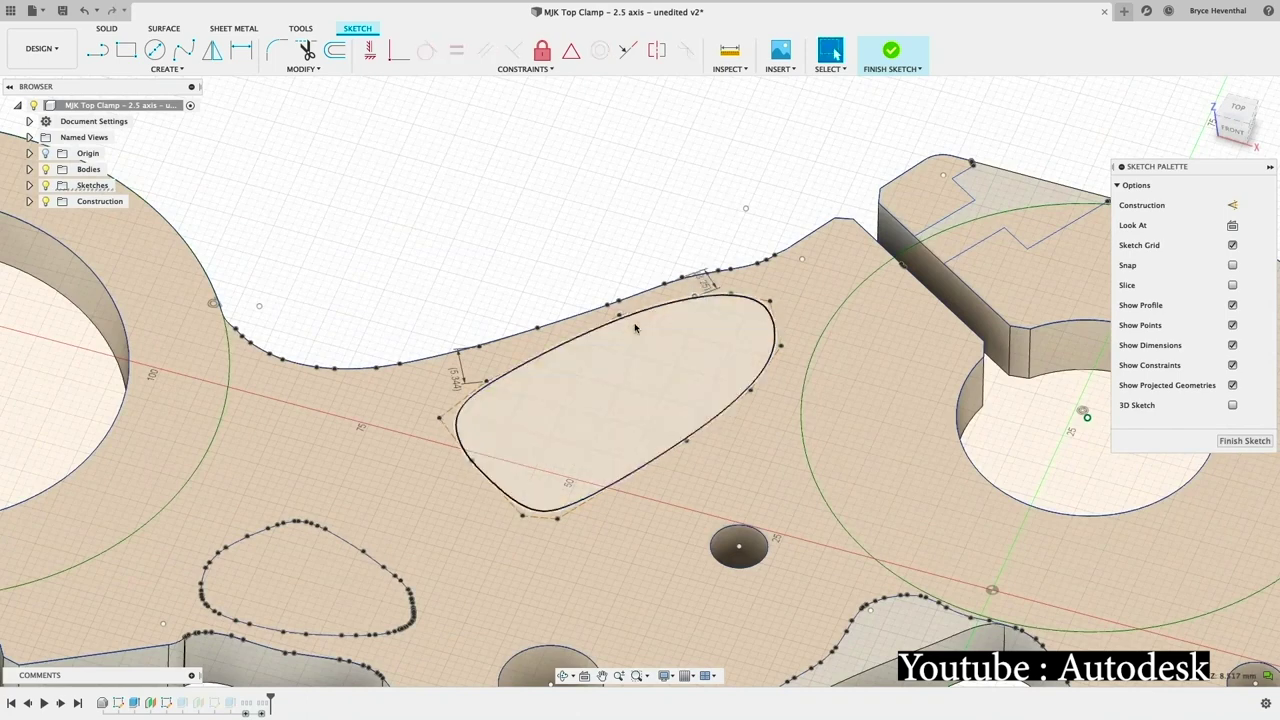
scroll(471, 375, down, 5)
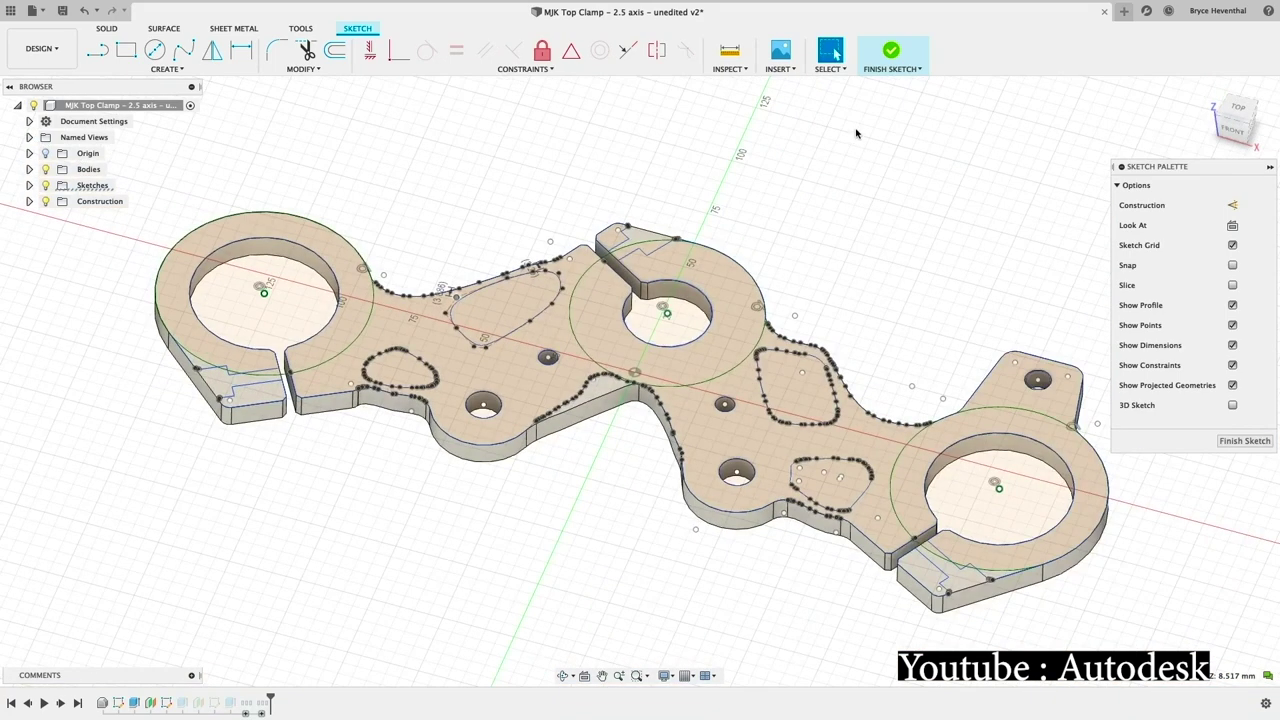
click(891, 55)
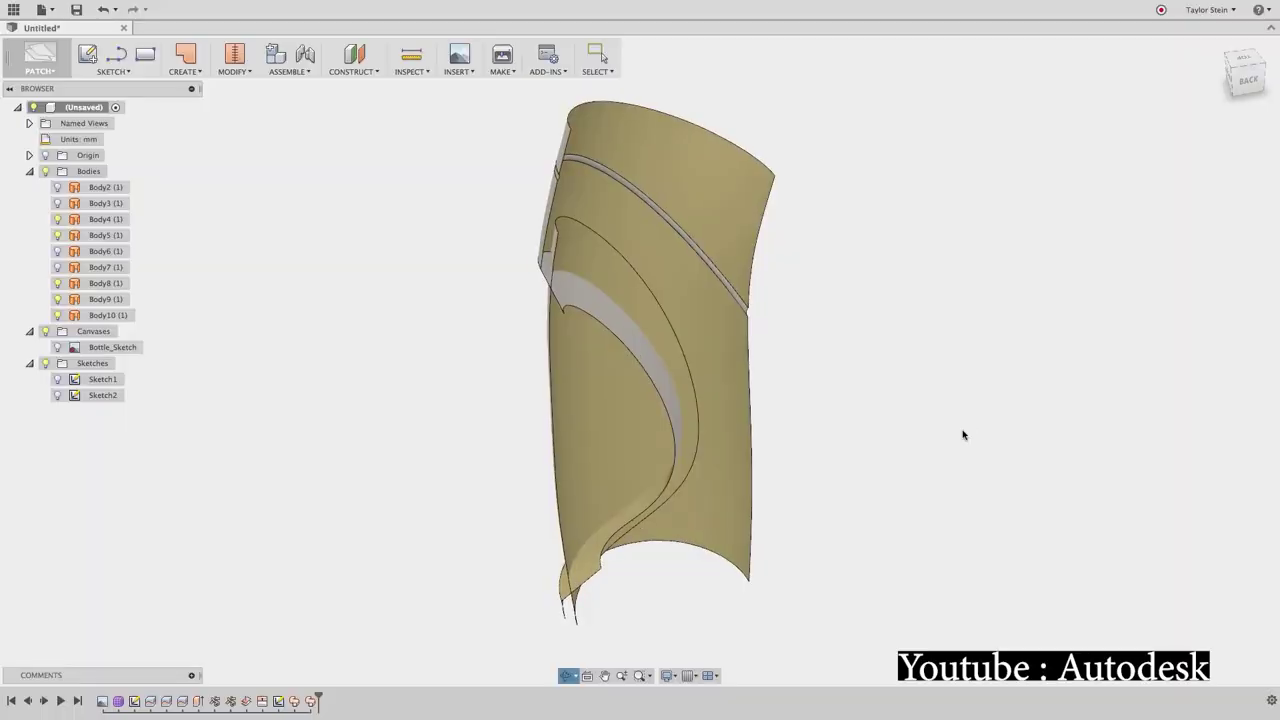
Trim the bottle surface using the curved blade surface as trim tool, removing the inner area
click(234, 66)
click(237, 128)
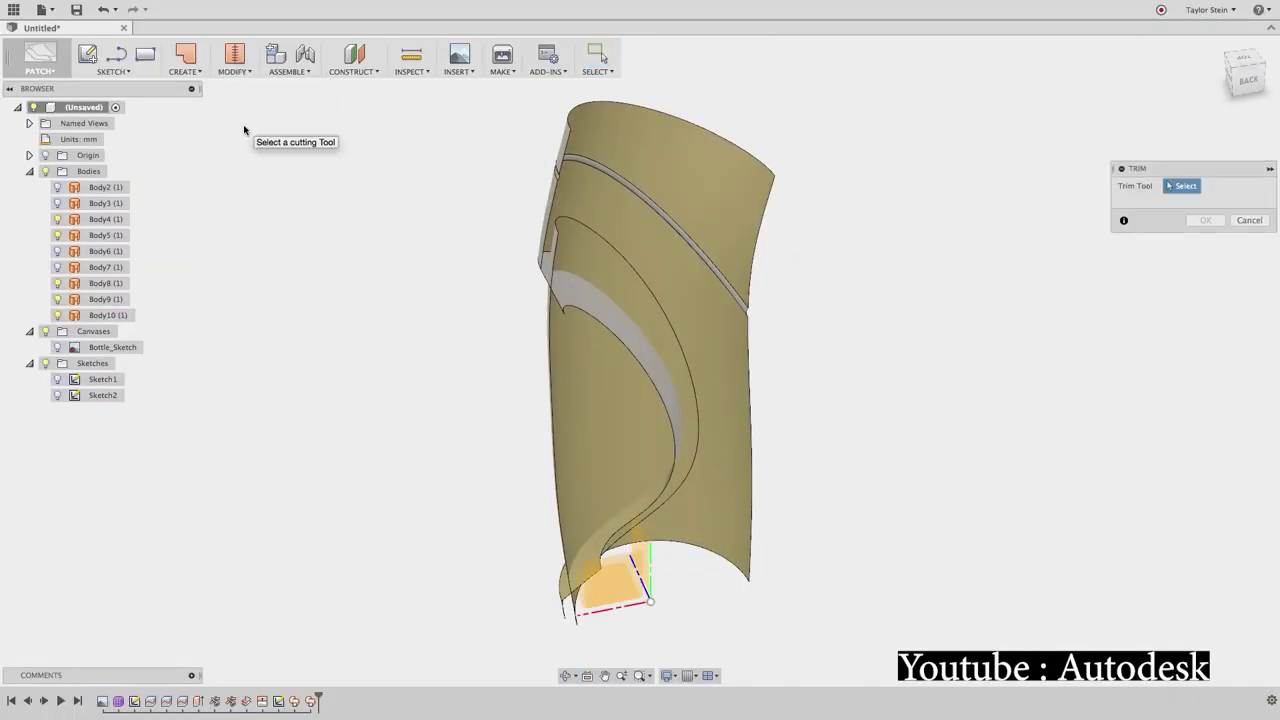
click(600, 252)
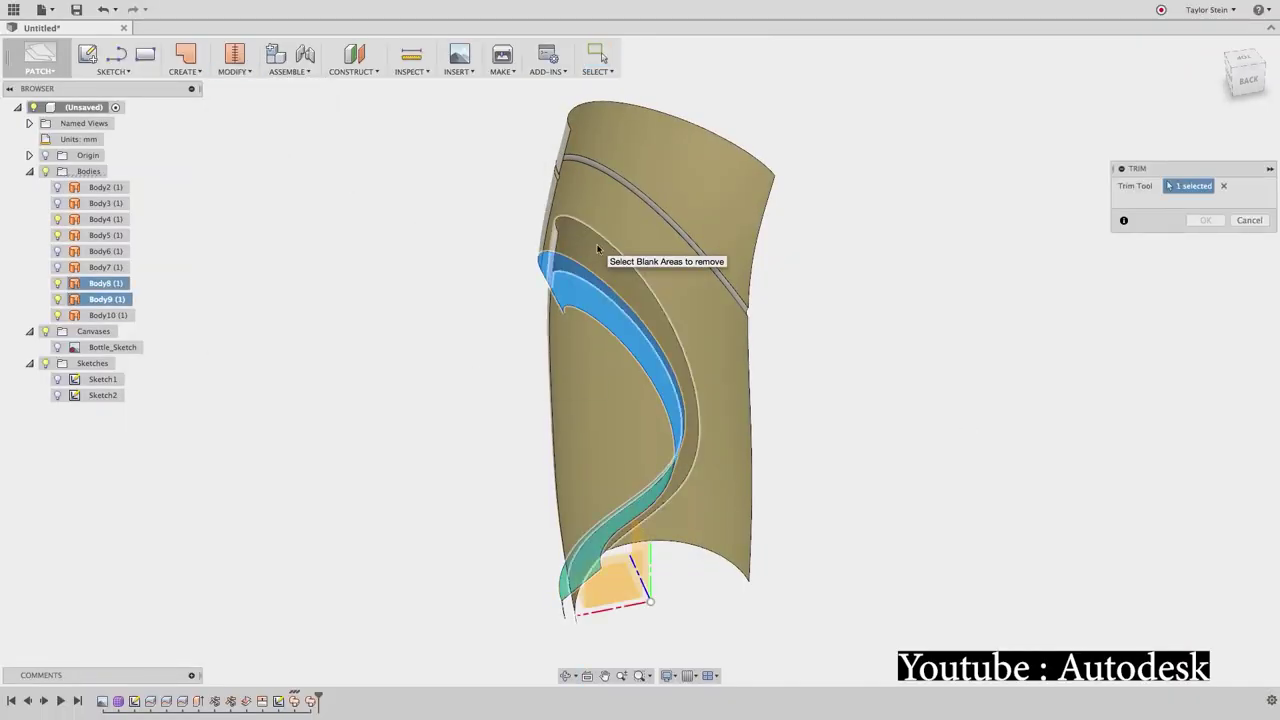
key(Escape)
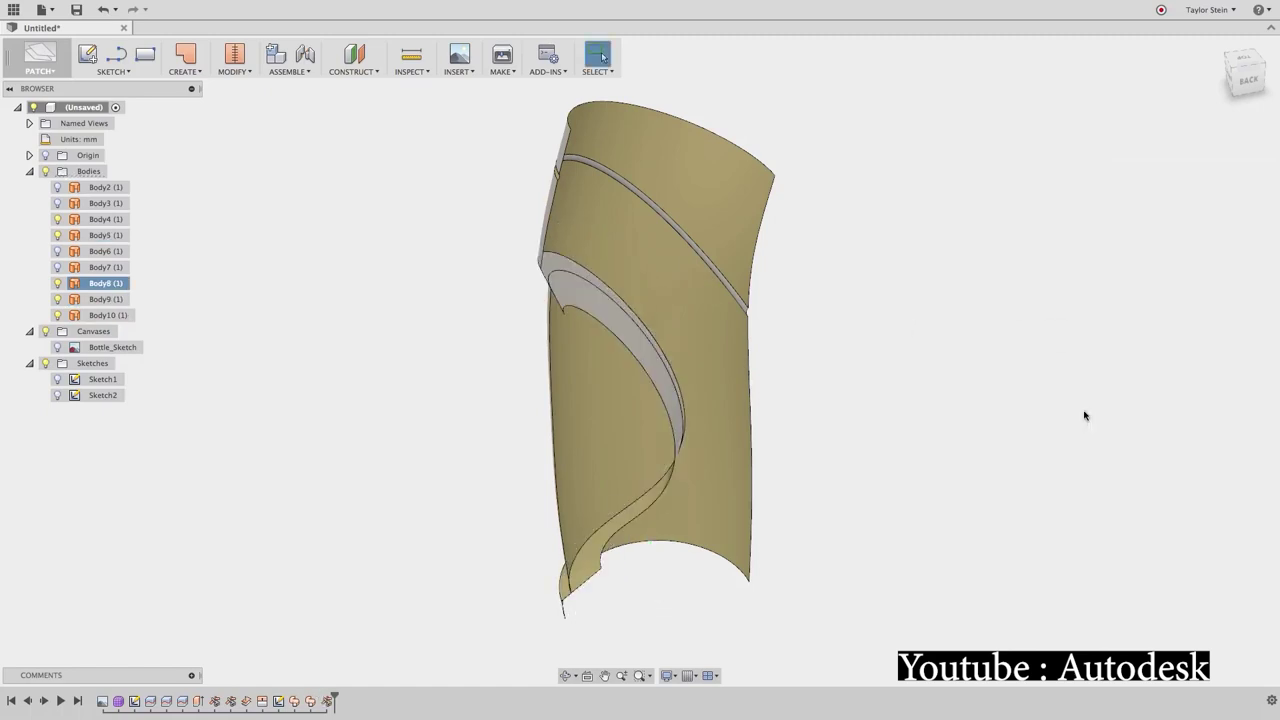
right_click(906, 380)
click(908, 340)
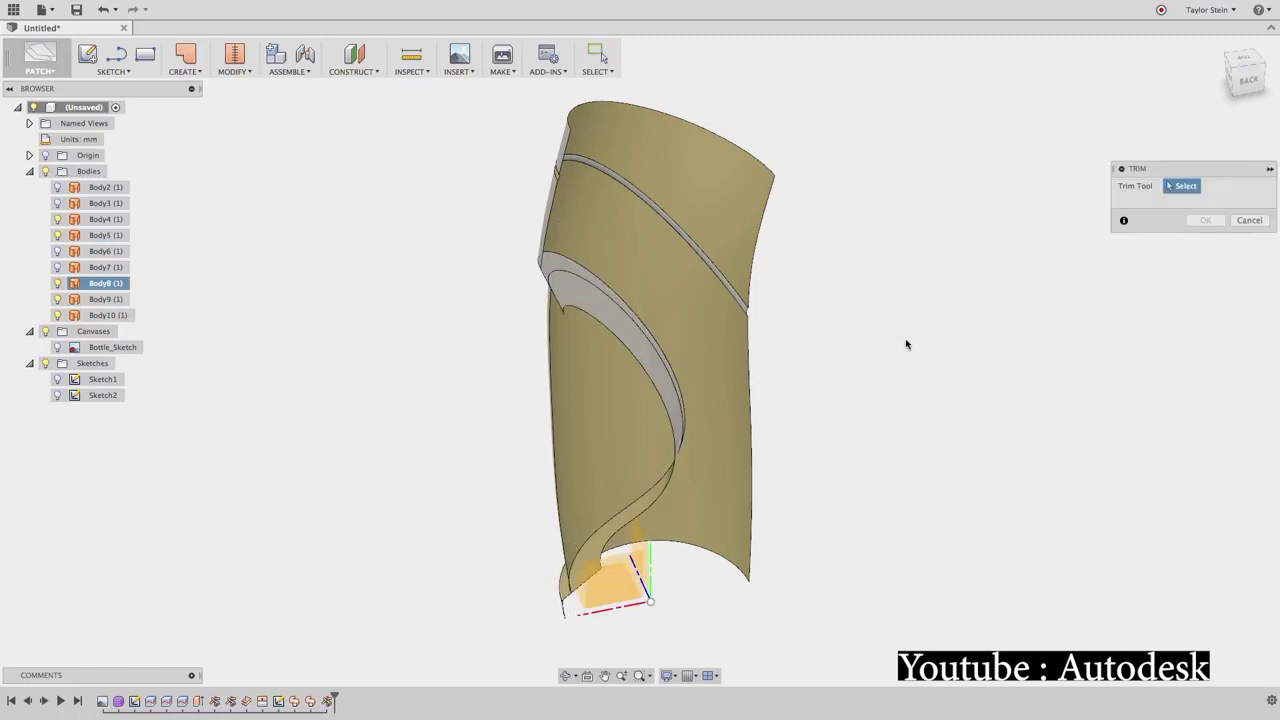
click(575, 387)
key(Return)
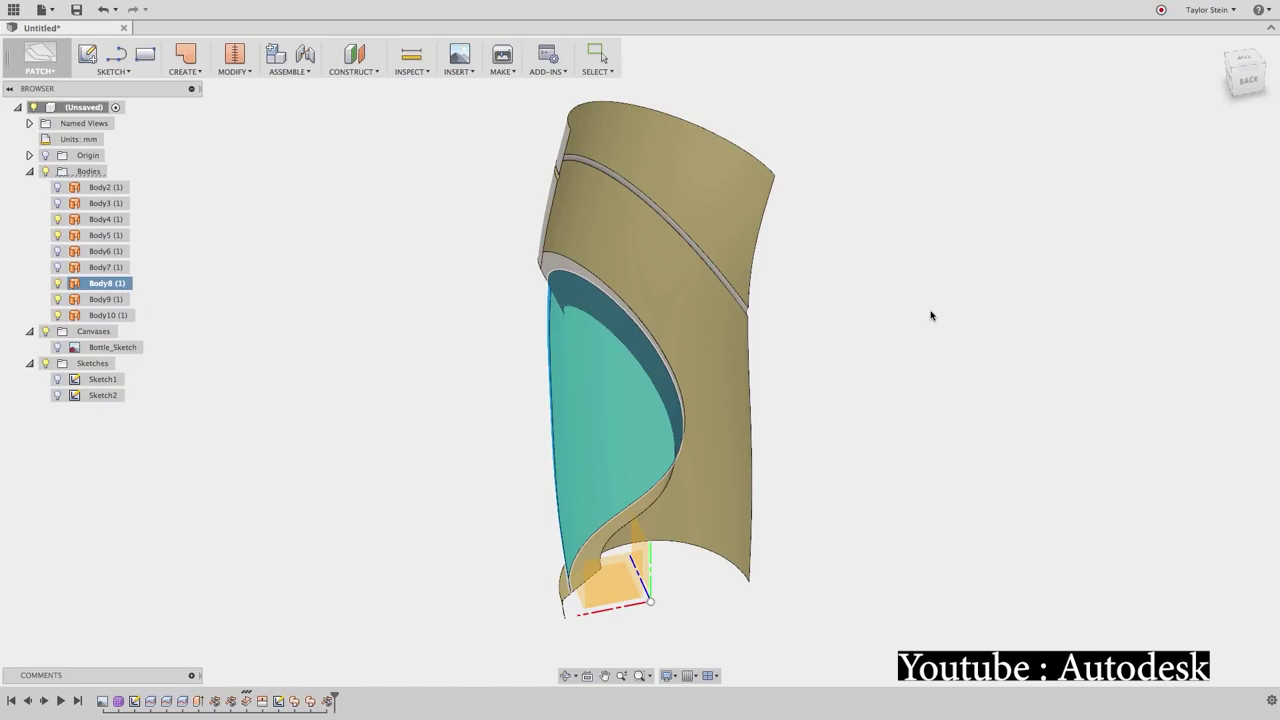
shift+middle_drag(831, 310, 849, 428)
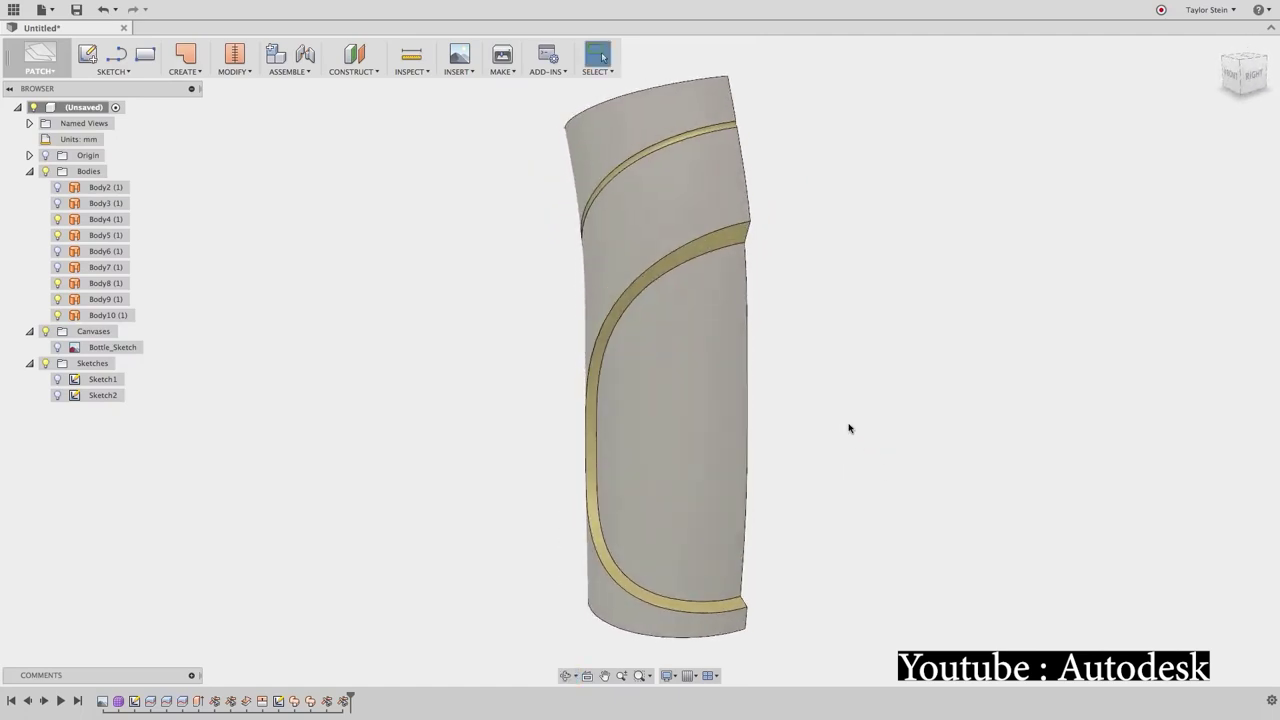
Mirror all five bottle bodies across the flat side plane, creating Body11–Body15
click(201, 77)
click(205, 191)
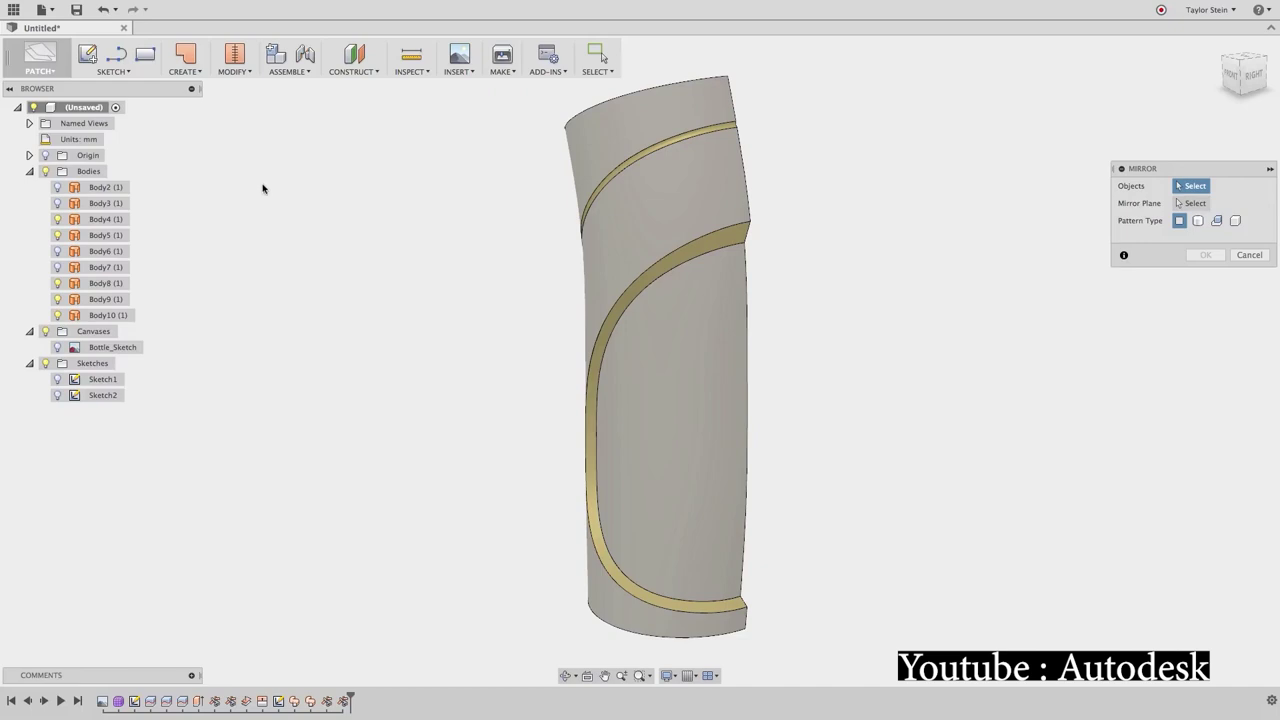
click(1199, 221)
scroll(951, 263, down, 2)
drag(446, 118, 947, 615)
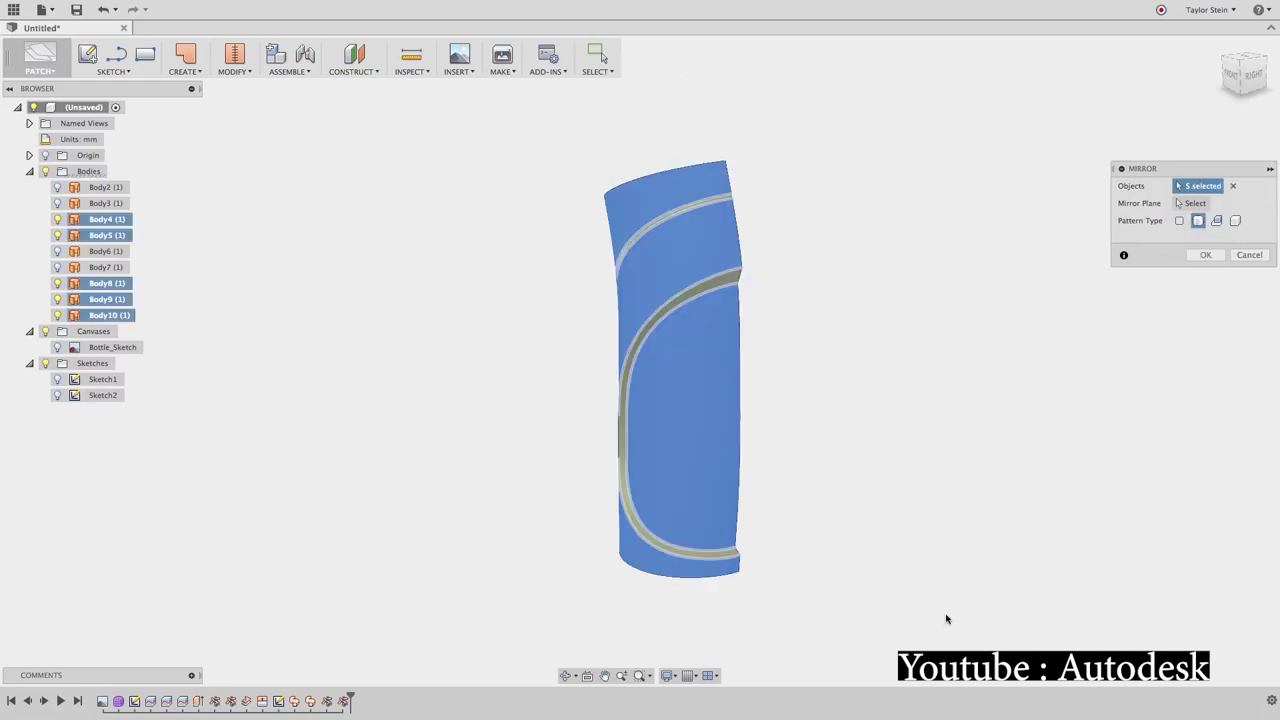
click(748, 549)
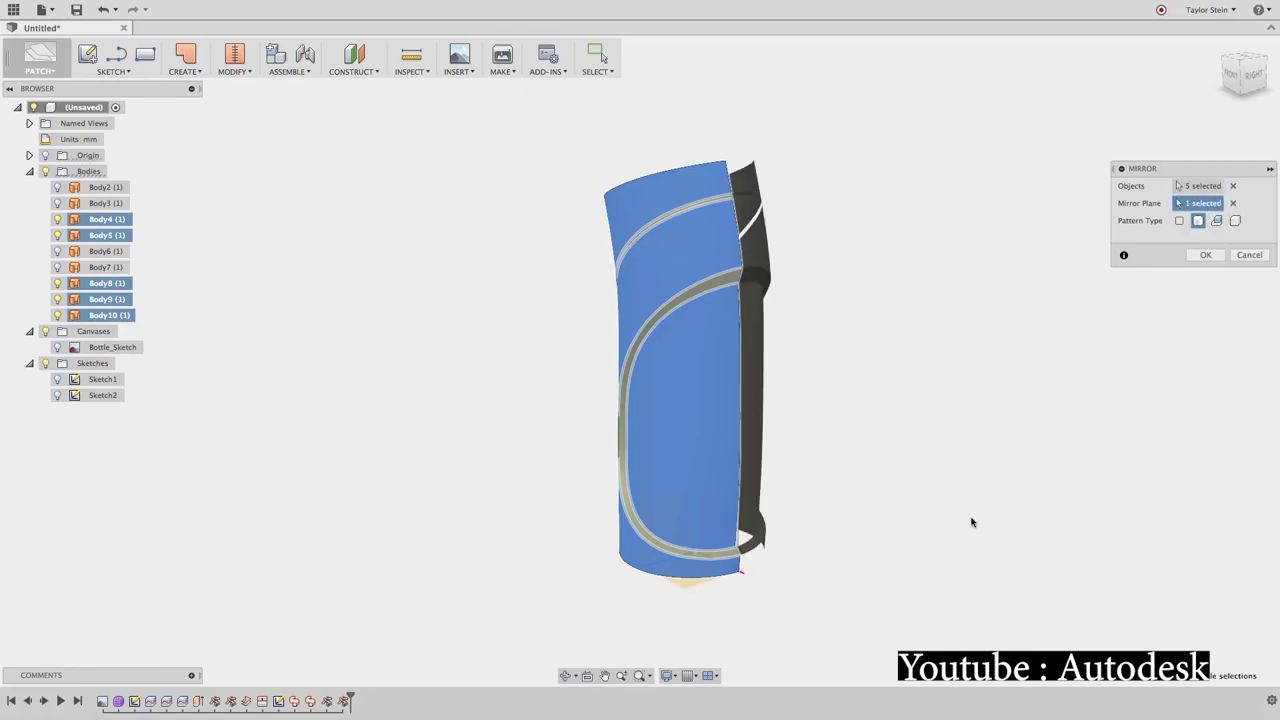
click(1206, 255)
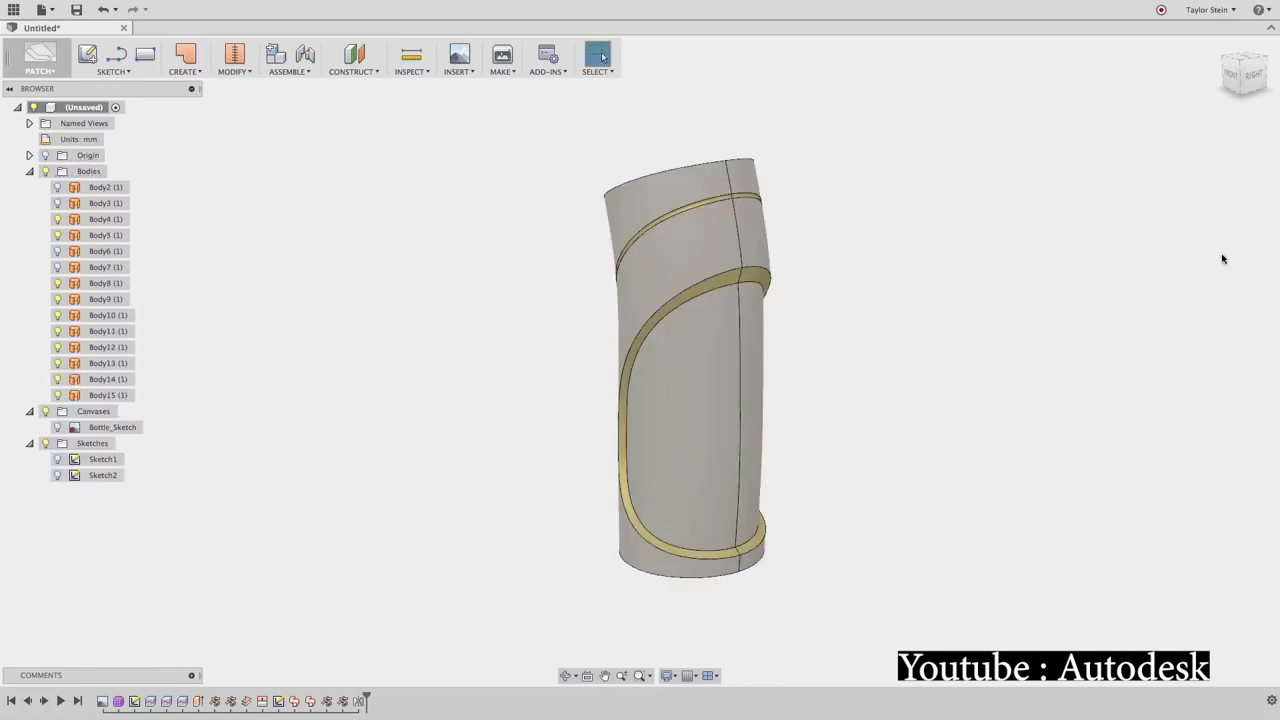
shift+middle_drag(1021, 197, 912, 217)
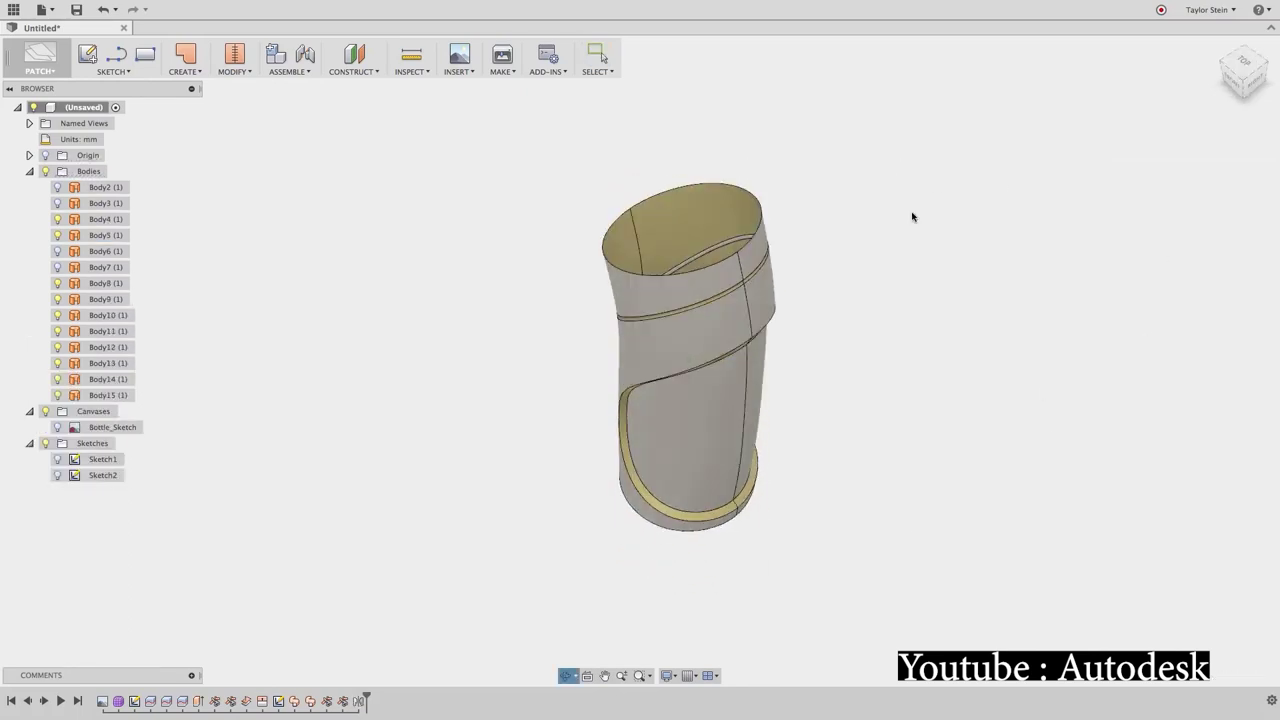
Cap the bottle's open top with a patch surface
click(199, 72)
click(190, 141)
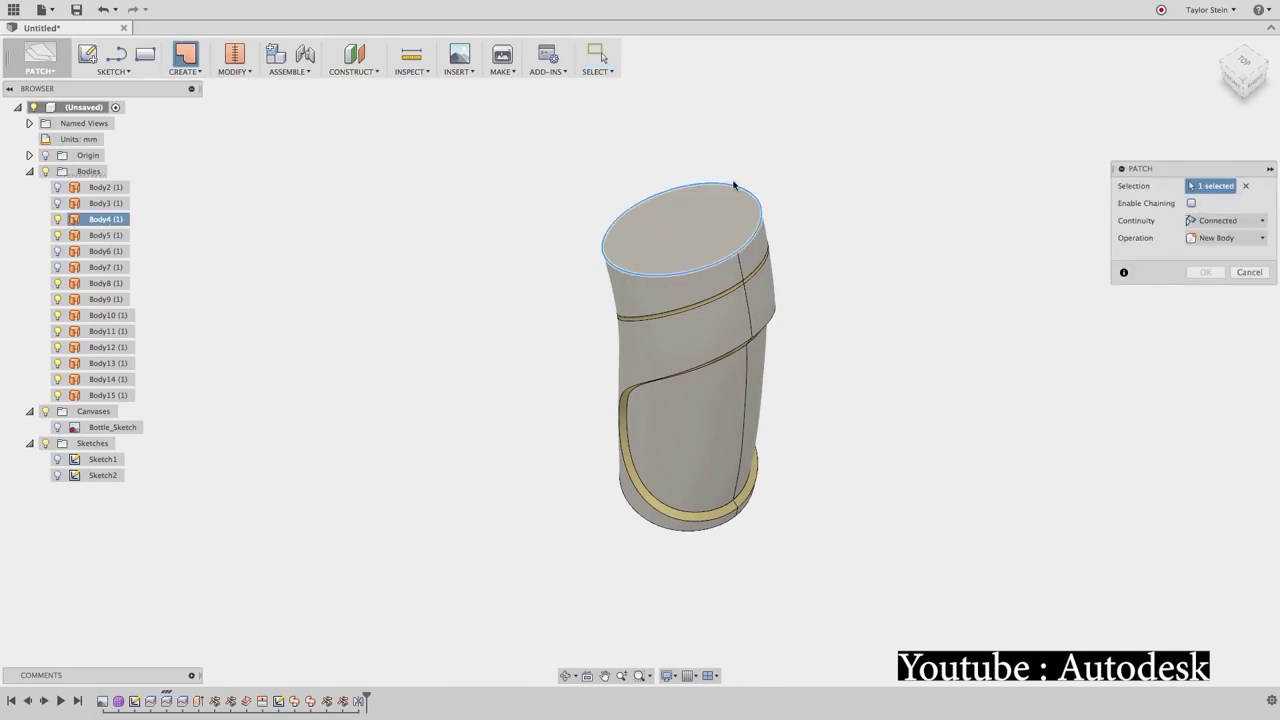
click(1208, 272)
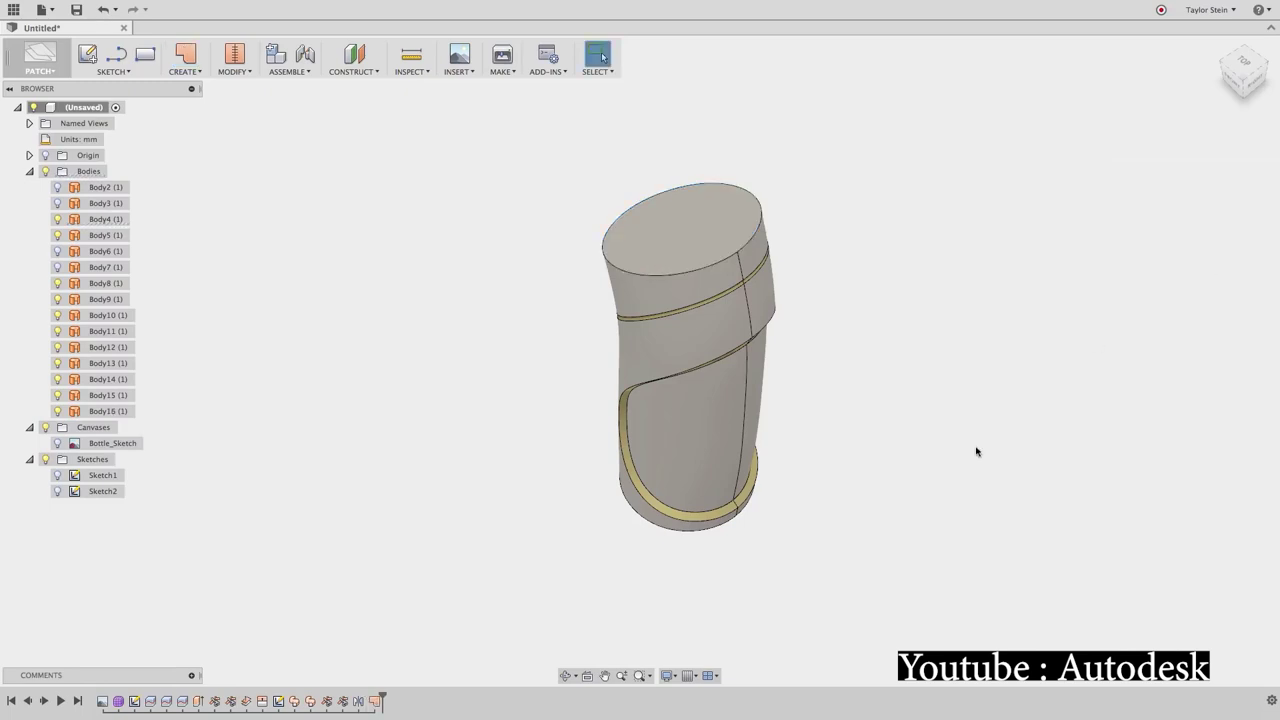
Repeat the patch to close the bottle's bottom opening
shift+middle_drag(977, 449, 954, 329)
right_click(954, 325)
click(950, 291)
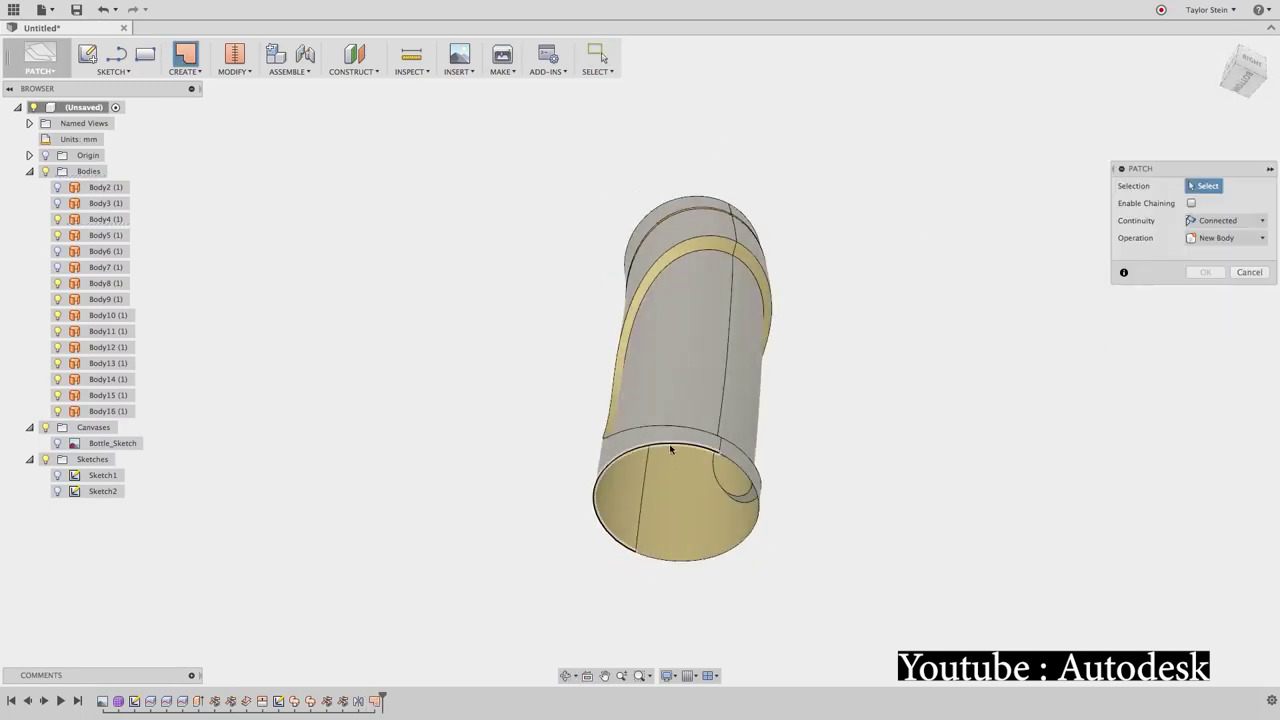
key(Return)
shift+middle_drag(954, 457, 913, 368)
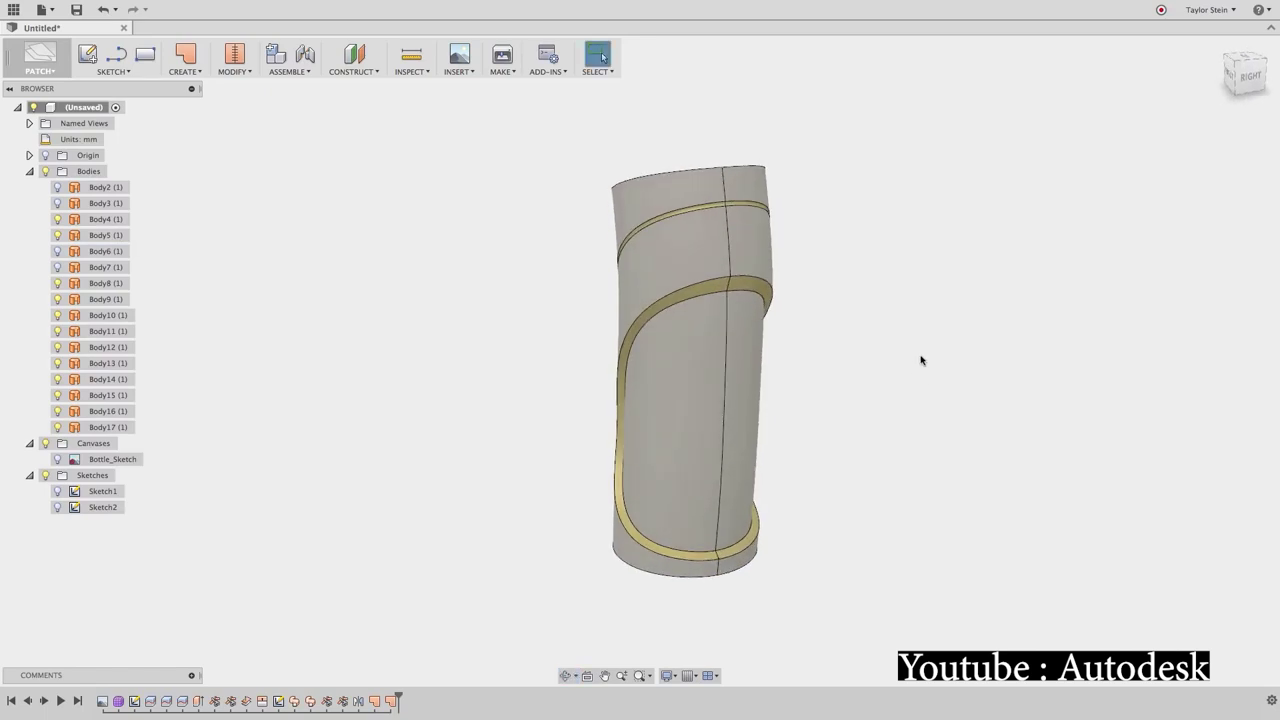
Start Stitch and window-select all 12 bottle surface bodies
click(233, 56)
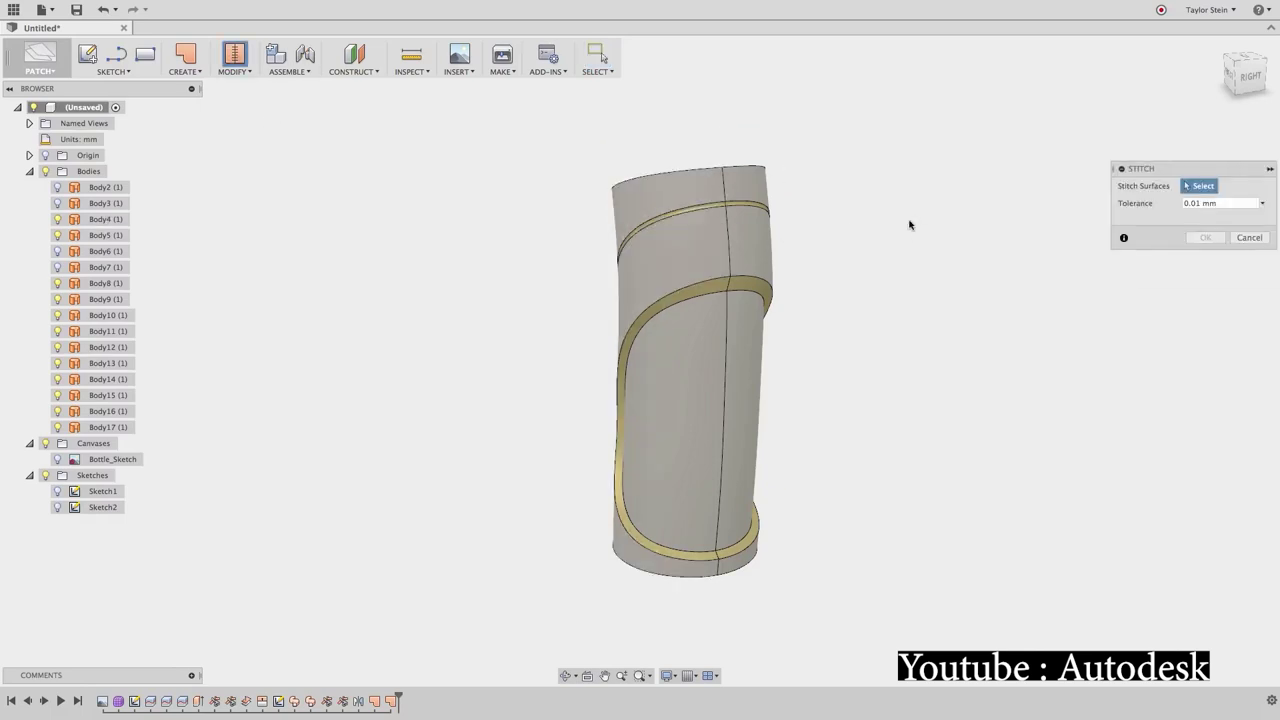
drag(522, 131, 957, 635)
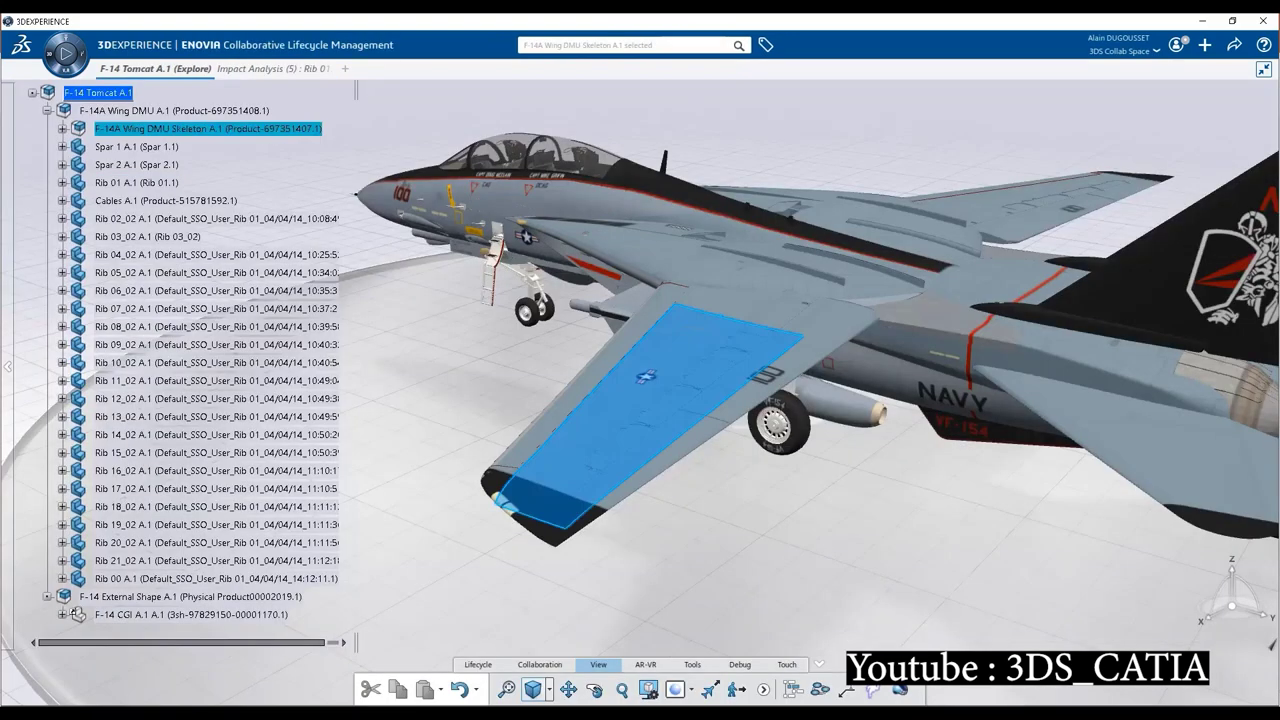
Check the F-14A wing skeleton's impact analysis, move the rib profile to 300, then redo to regenerate ribs
click(590, 288)
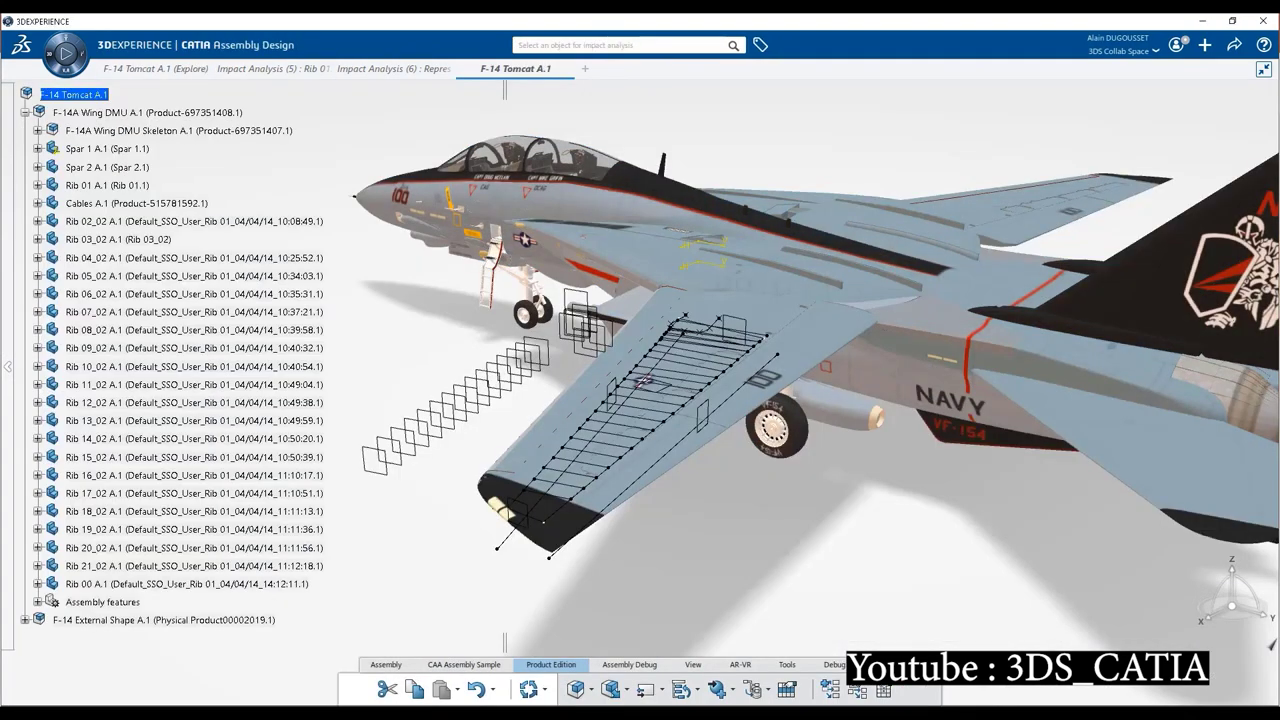
right_click(757, 314)
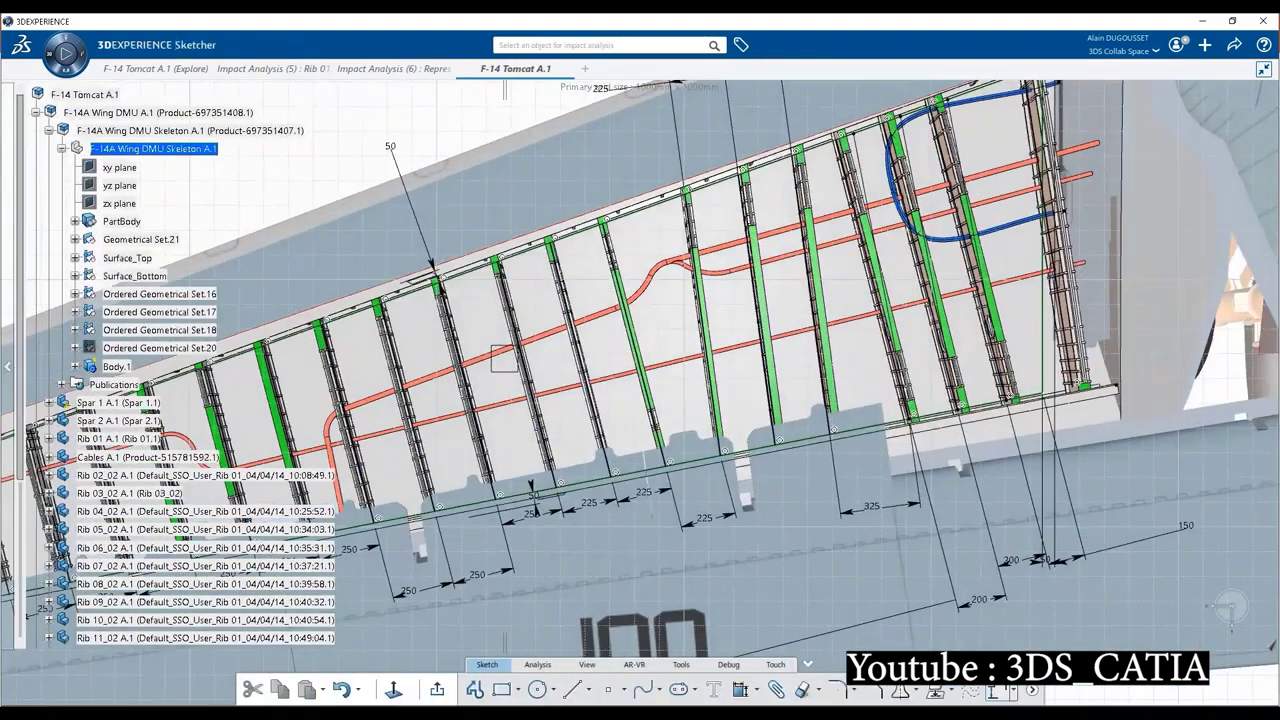
mouse_move(918, 505)
mouse_down()
mouse_move(700, 515)
mouse_move(560, 540)
mouse_move(513, 568)
mouse_up()
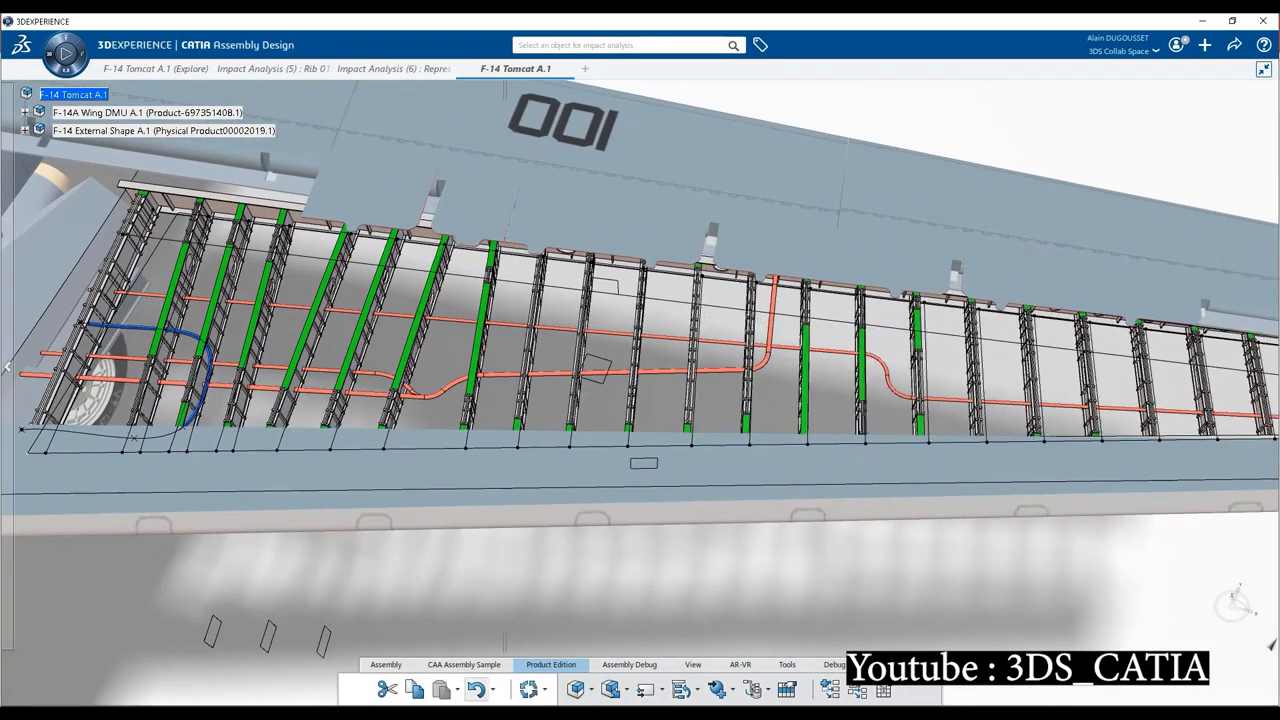
click(490, 689)
click(504, 659)
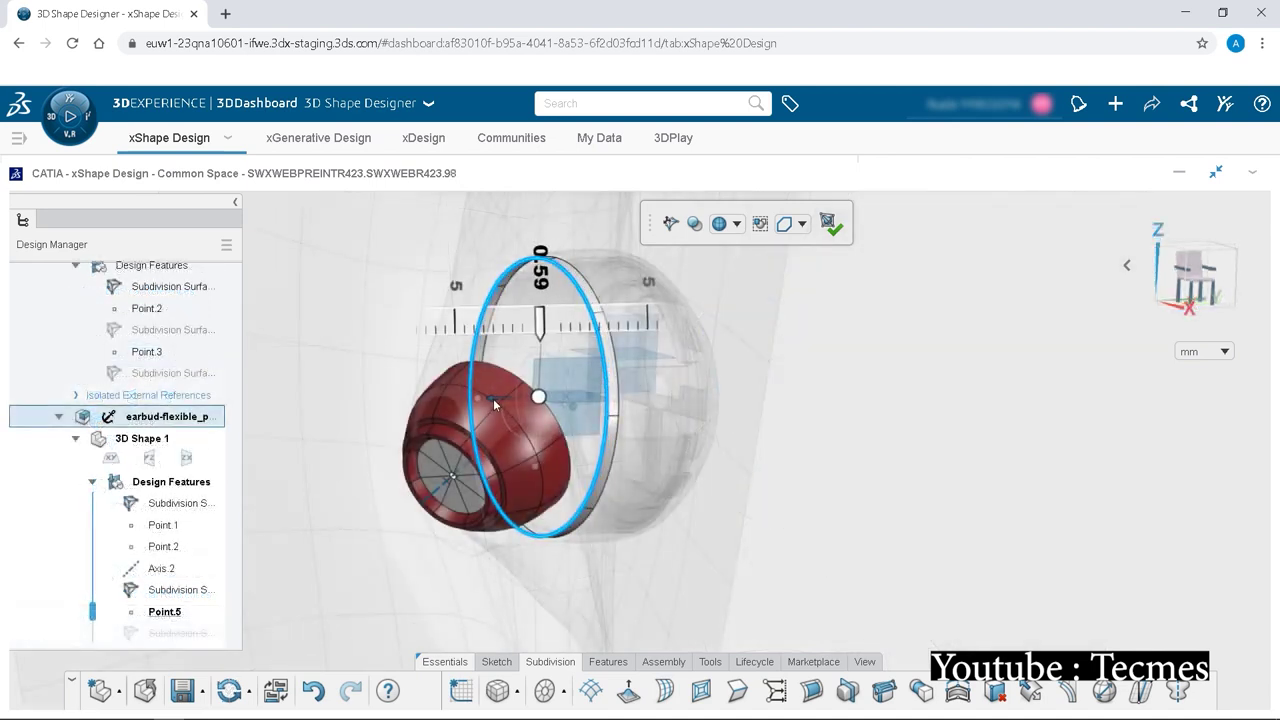
Commit the ring edit and merge the ring's edge onto the earbud body edge
click(828, 223)
middle_drag(900, 470, 838, 622)
click(590, 492)
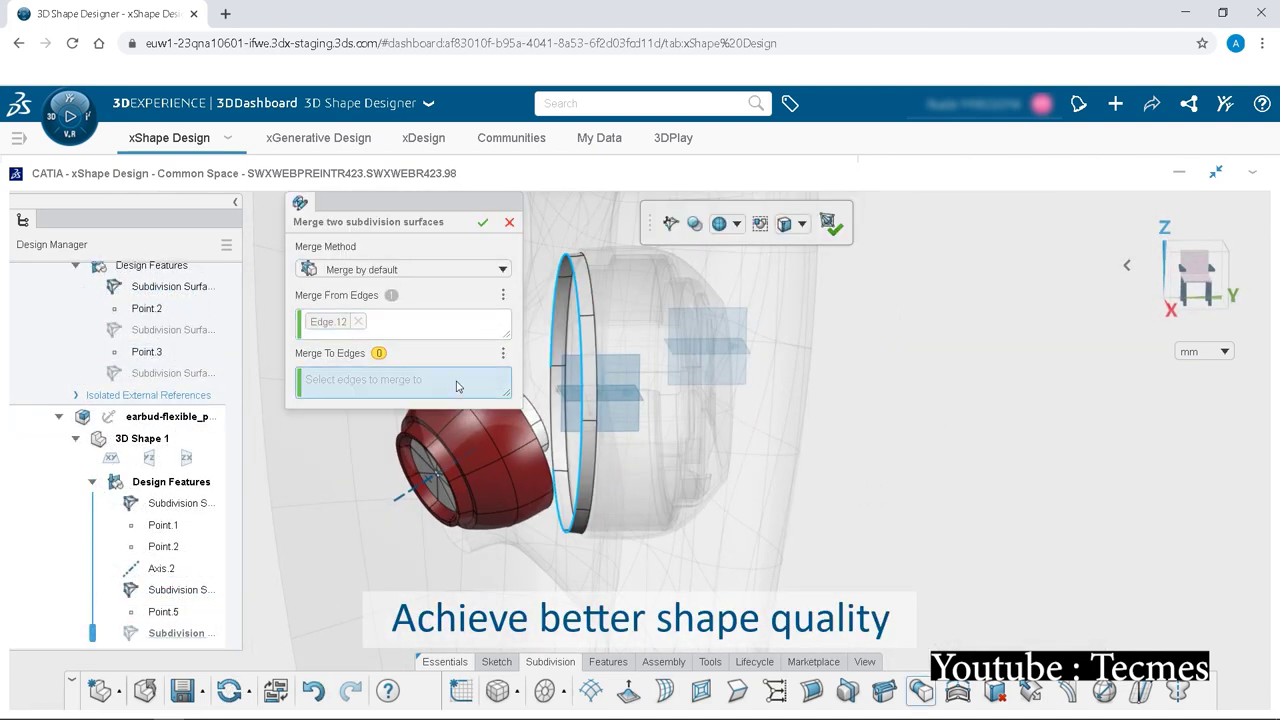
click(540, 422)
middle_drag(540, 424, 596, 510)
click(596, 510)
drag(662, 493, 712, 525)
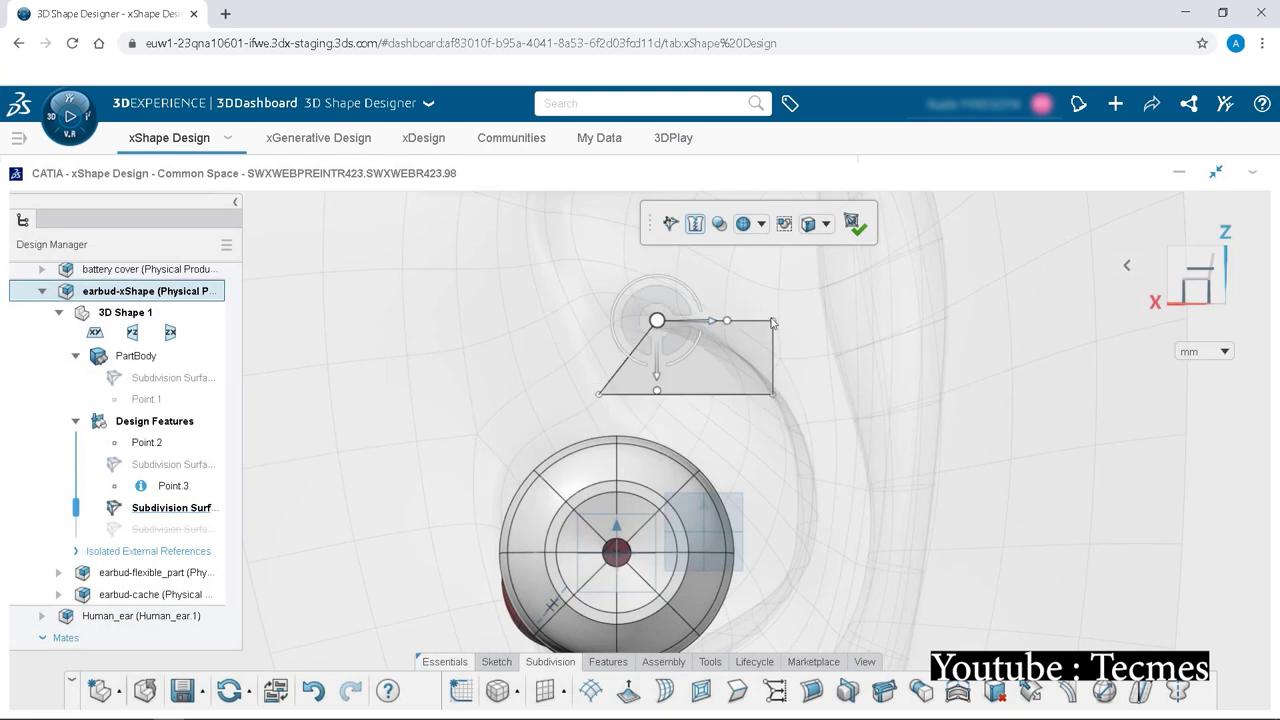
Reshape the fin by pulling its corners inward and down, then insert two edge loops
drag(755, 325, 690, 325)
drag(773, 394, 708, 449)
drag(598, 394, 593, 420)
click(598, 448)
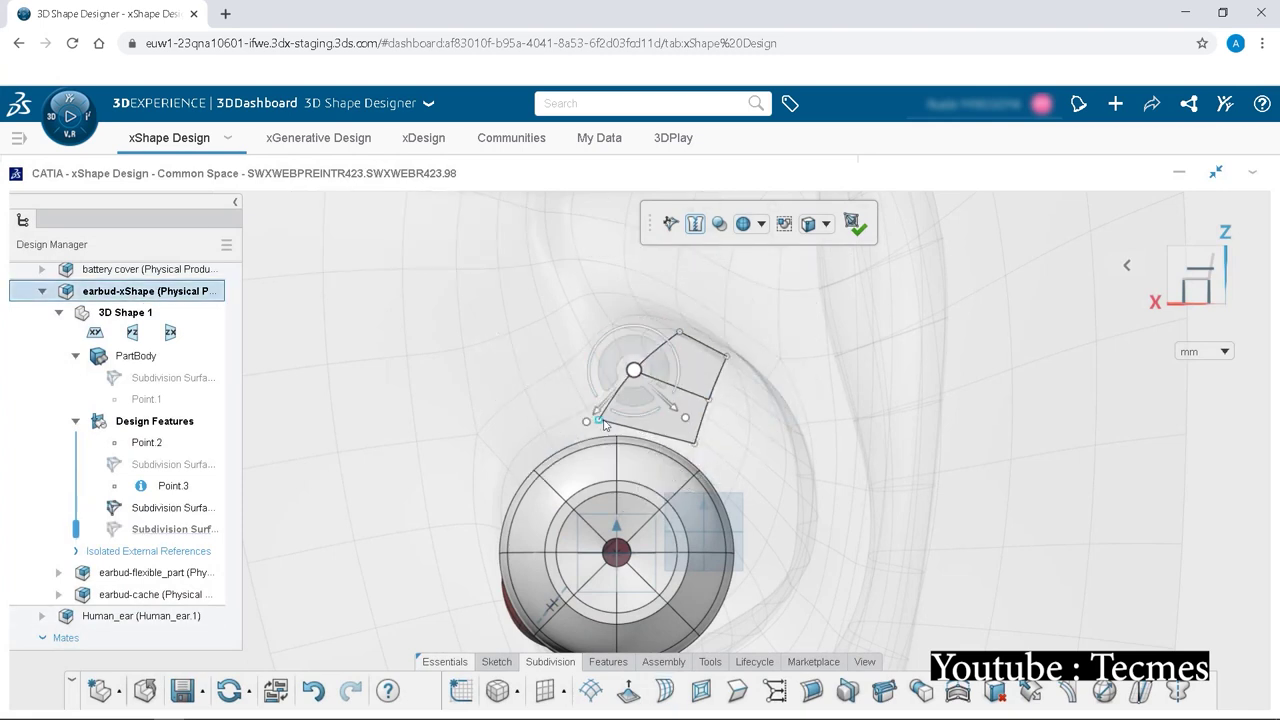
click(605, 452)
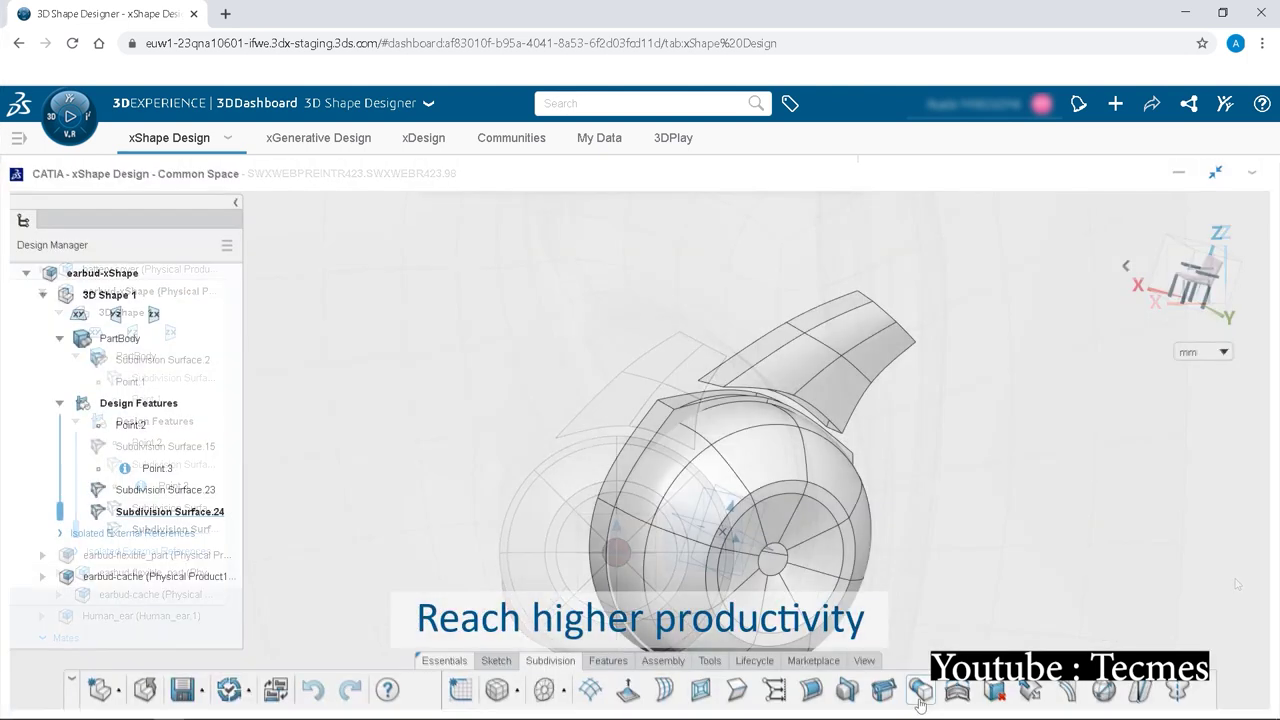
Merge the fin's edge onto the earbud edge using the join method and commit the fin
click(657, 432)
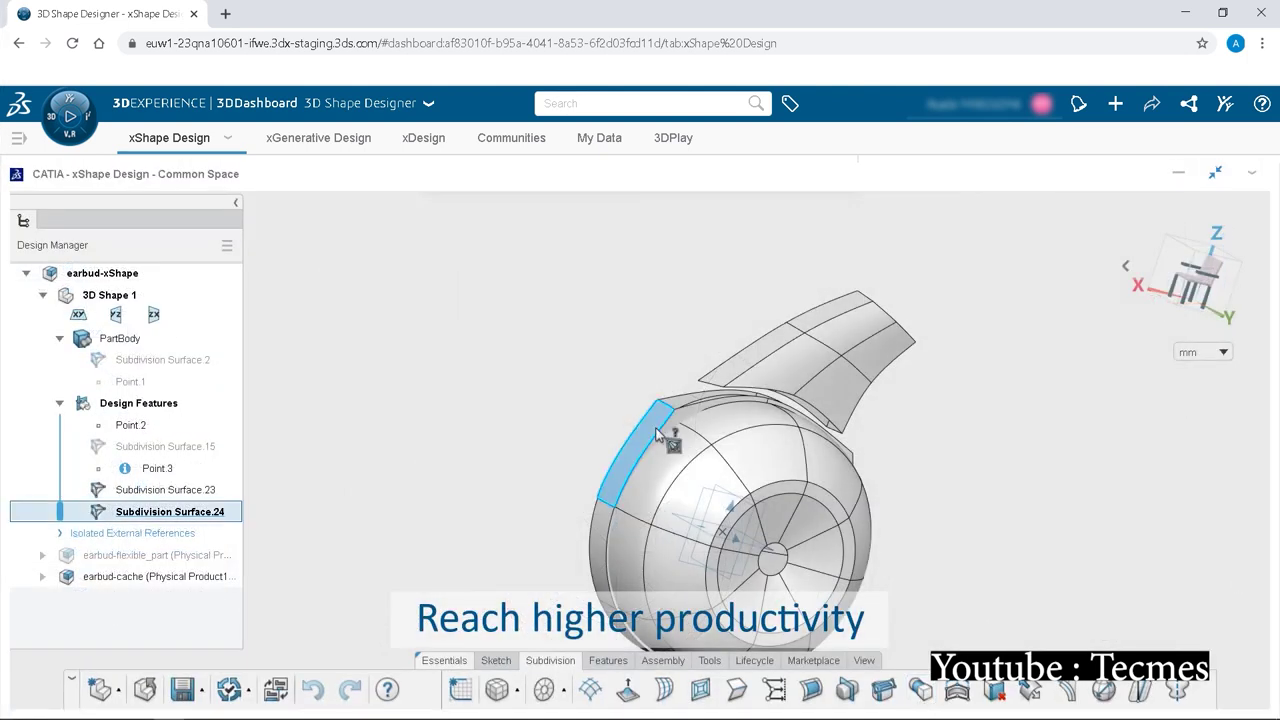
click(770, 395)
click(503, 270)
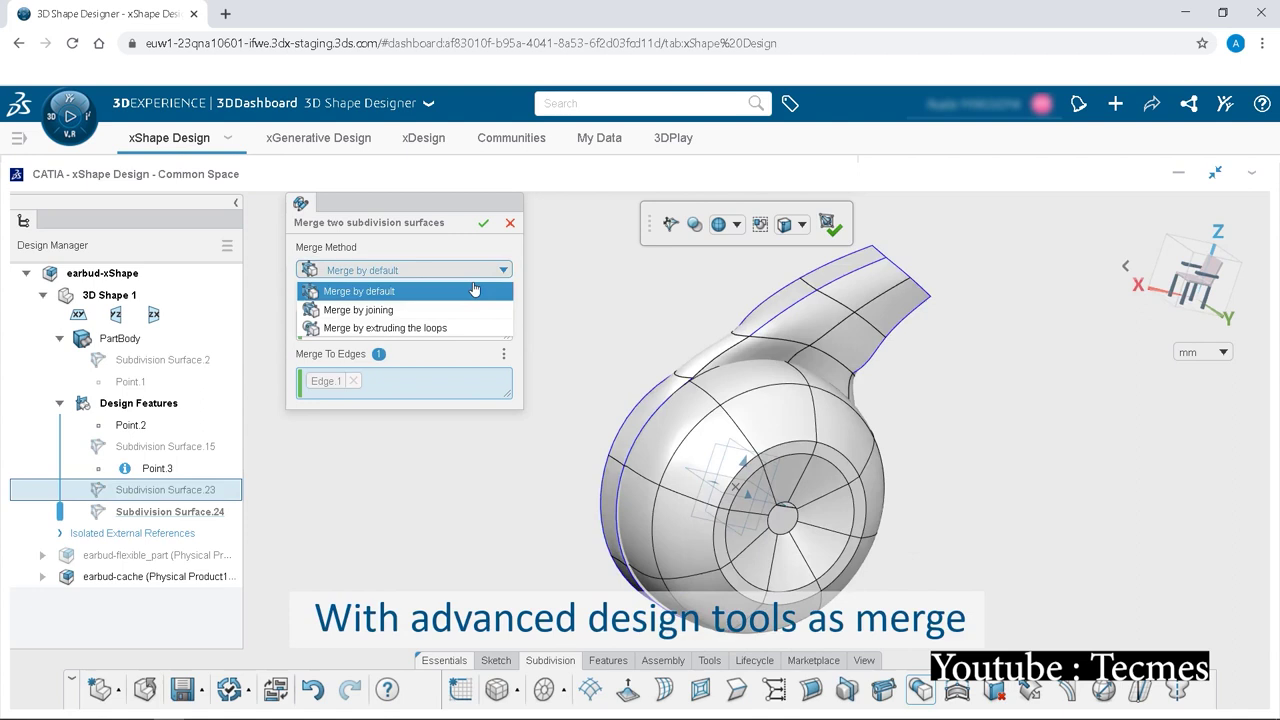
click(445, 331)
click(449, 272)
click(345, 306)
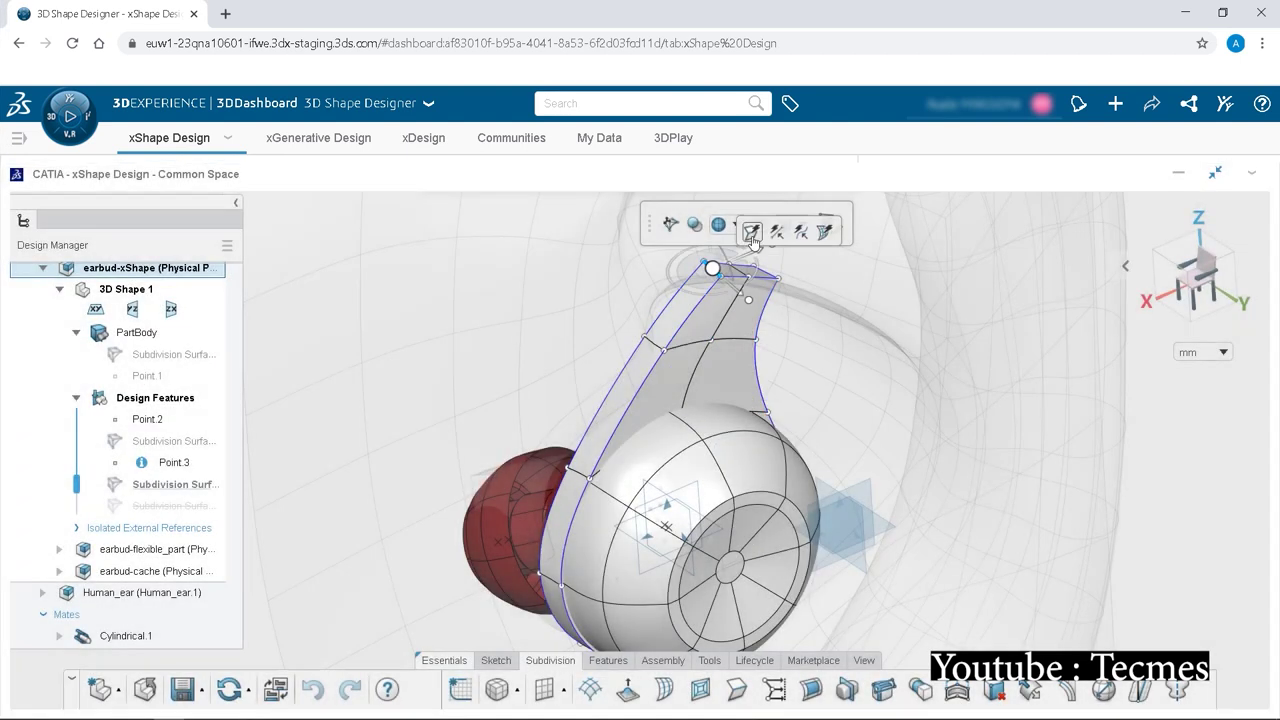
click(752, 226)
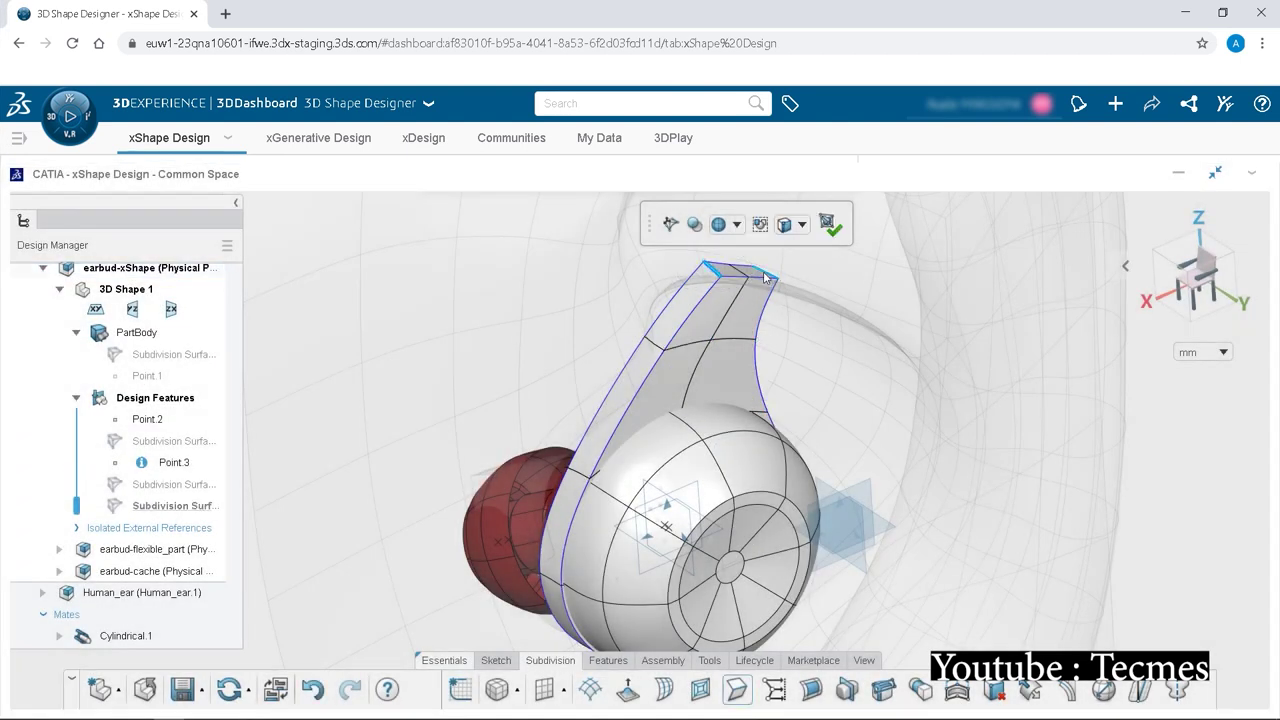
middle_drag(803, 241, 500, 430)
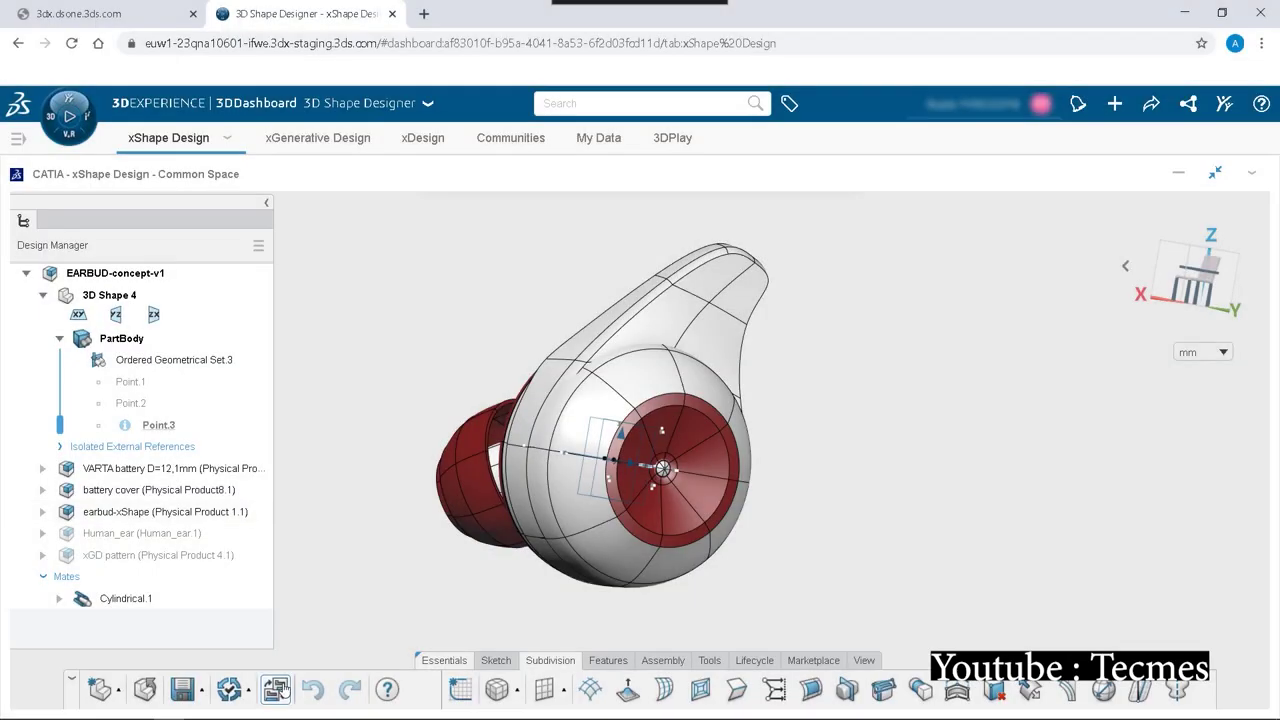
Switch to xGenerative Design and add Triangulate and Fill nodes, making the 5 mm length a slider
click(277, 689)
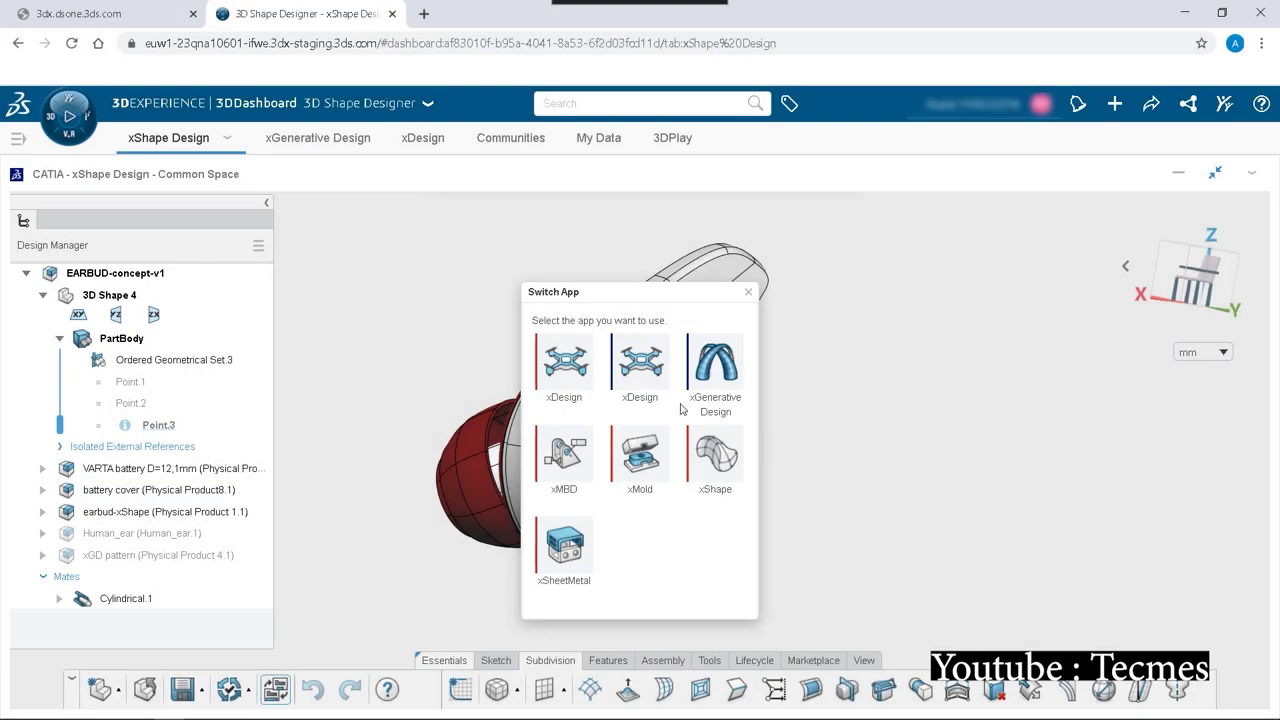
click(711, 380)
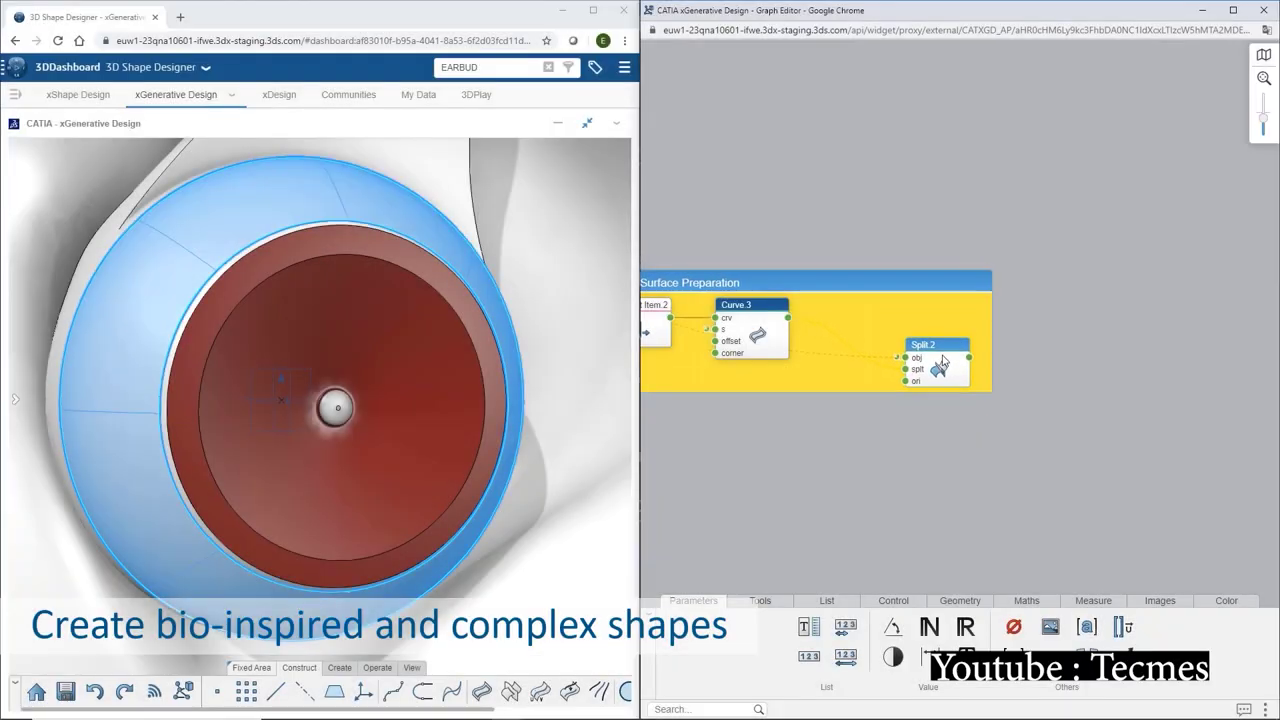
scroll(941, 361, up, 3)
double_click(941, 361)
key(Escape)
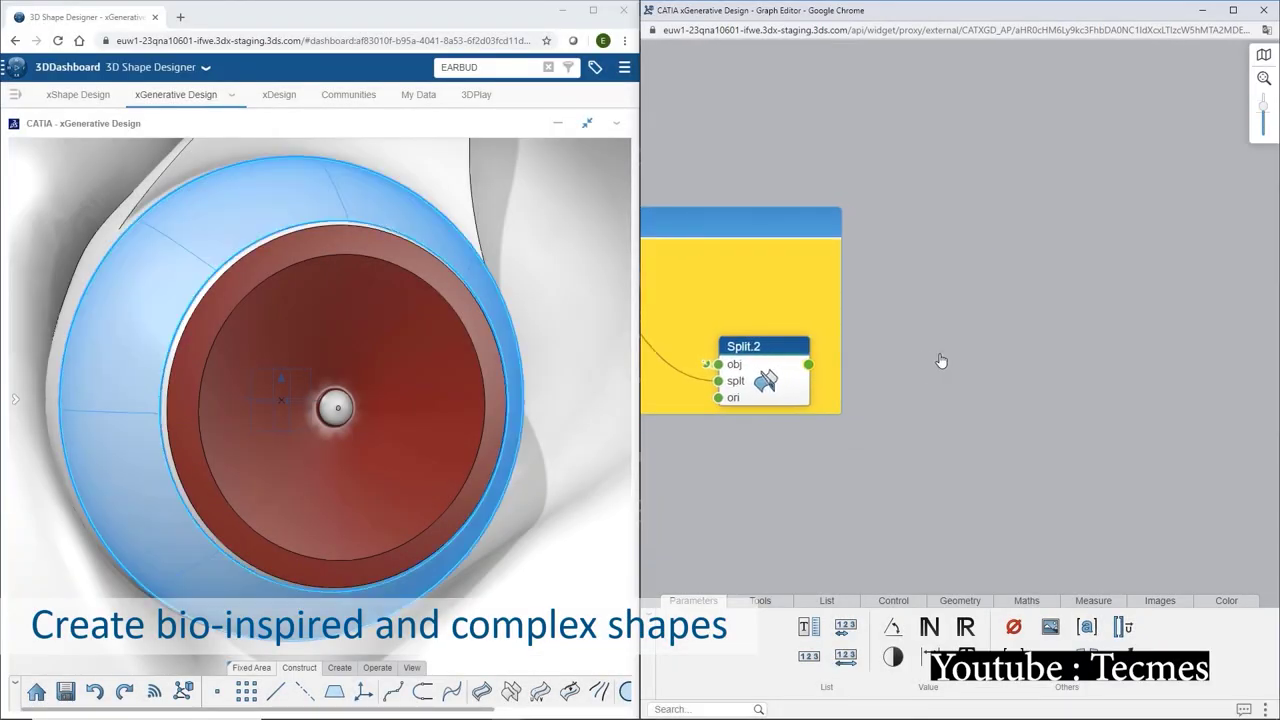
mouse_move(960, 440)
drag(946, 443, 795, 520)
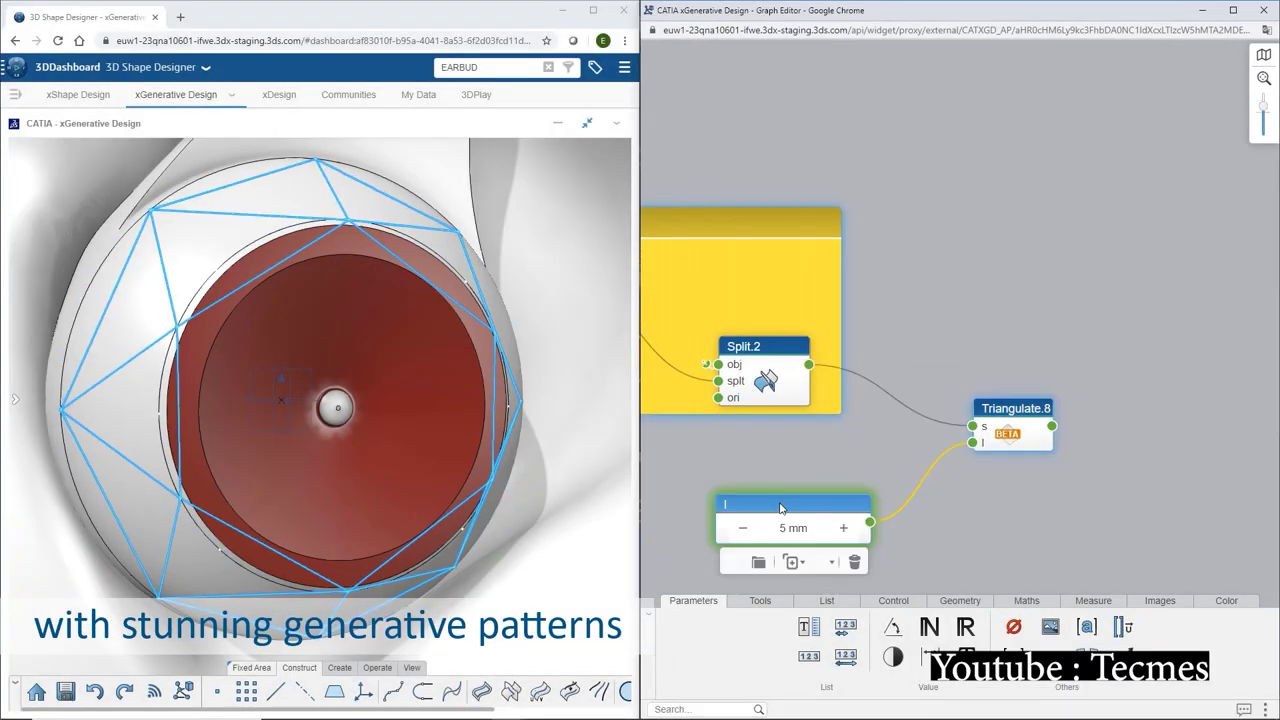
click(1013, 440)
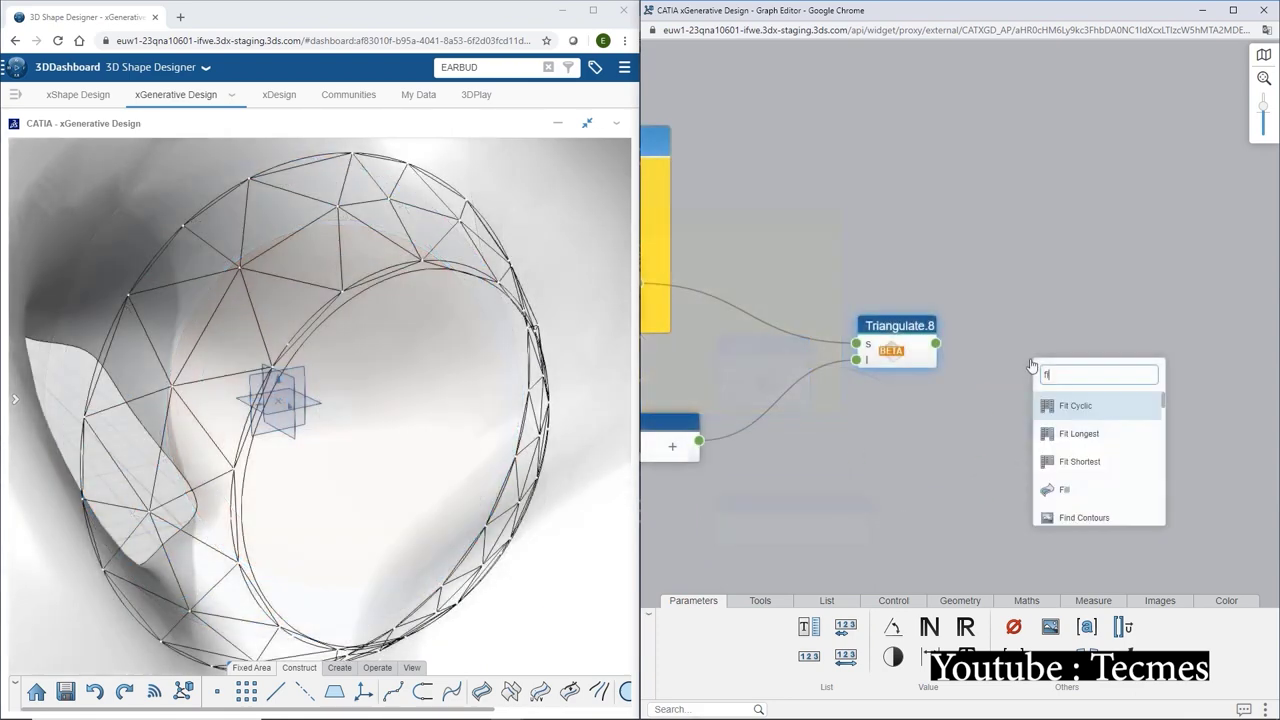
click(1045, 437)
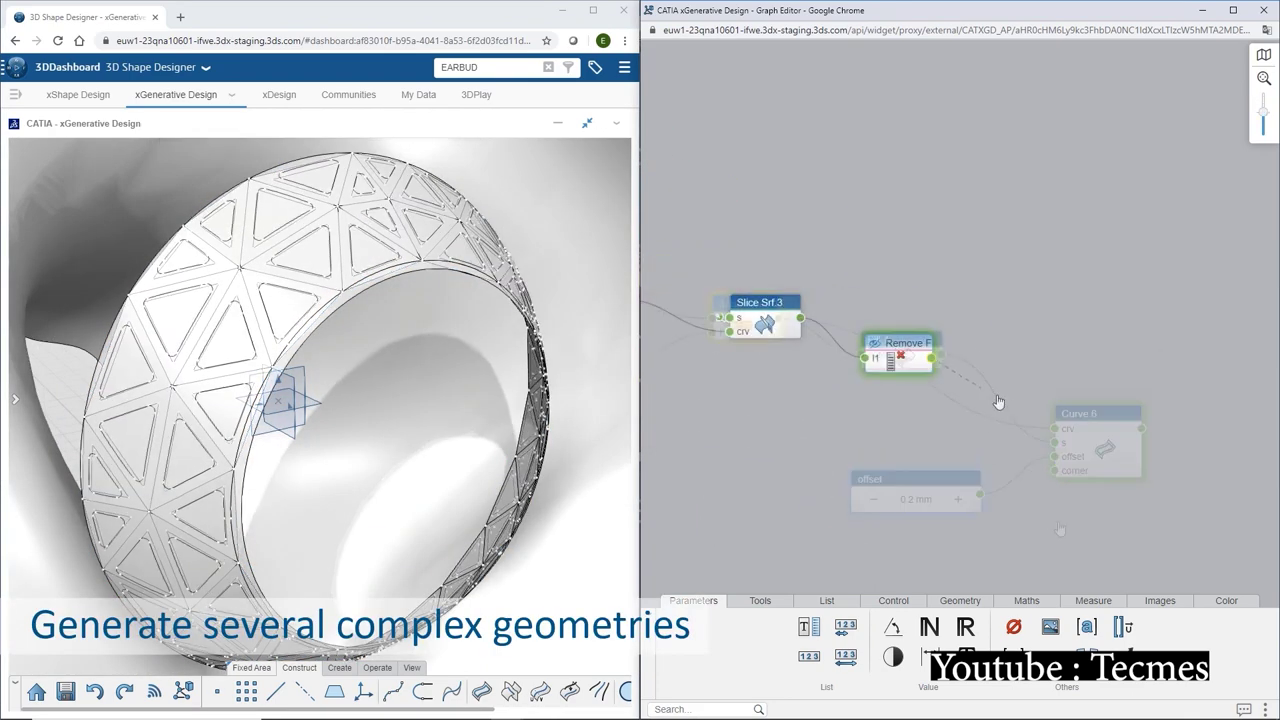
Add a 0.05 Thick Surface node, colorize it red, and capture a variant with 1.5 mm triangles
double_click(997, 403)
text(thick)
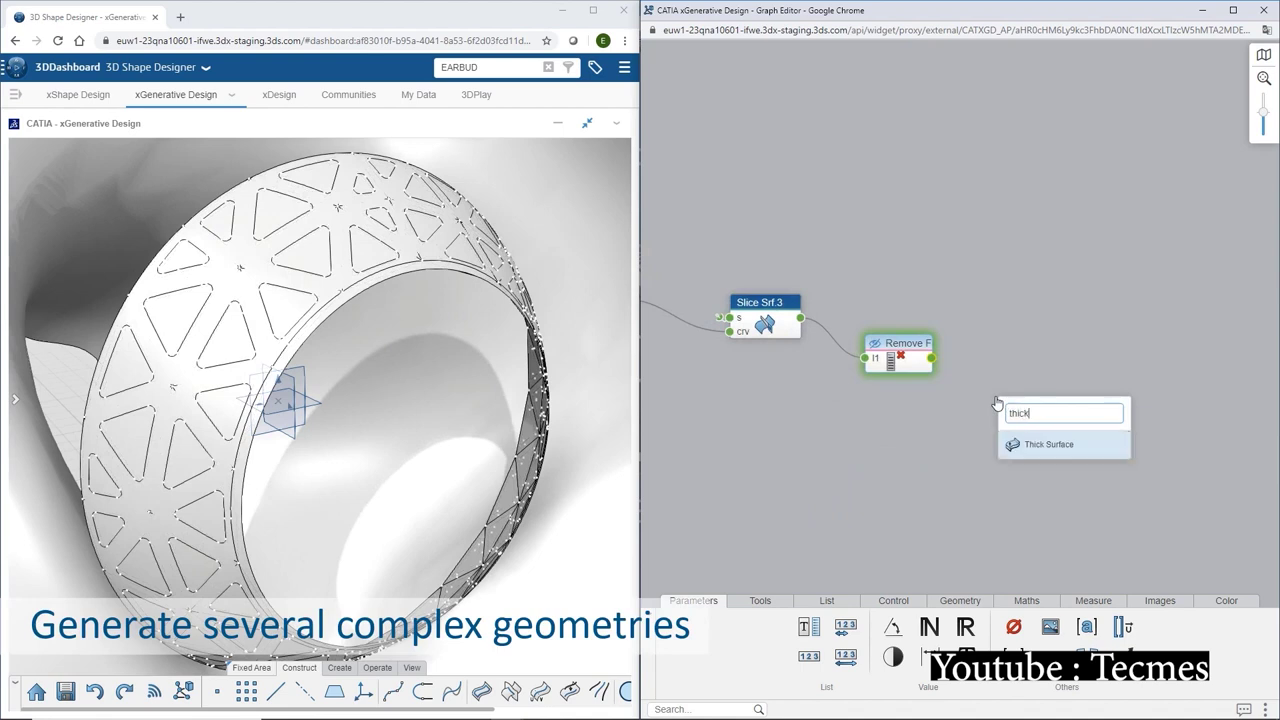
click(1043, 446)
text(.05)
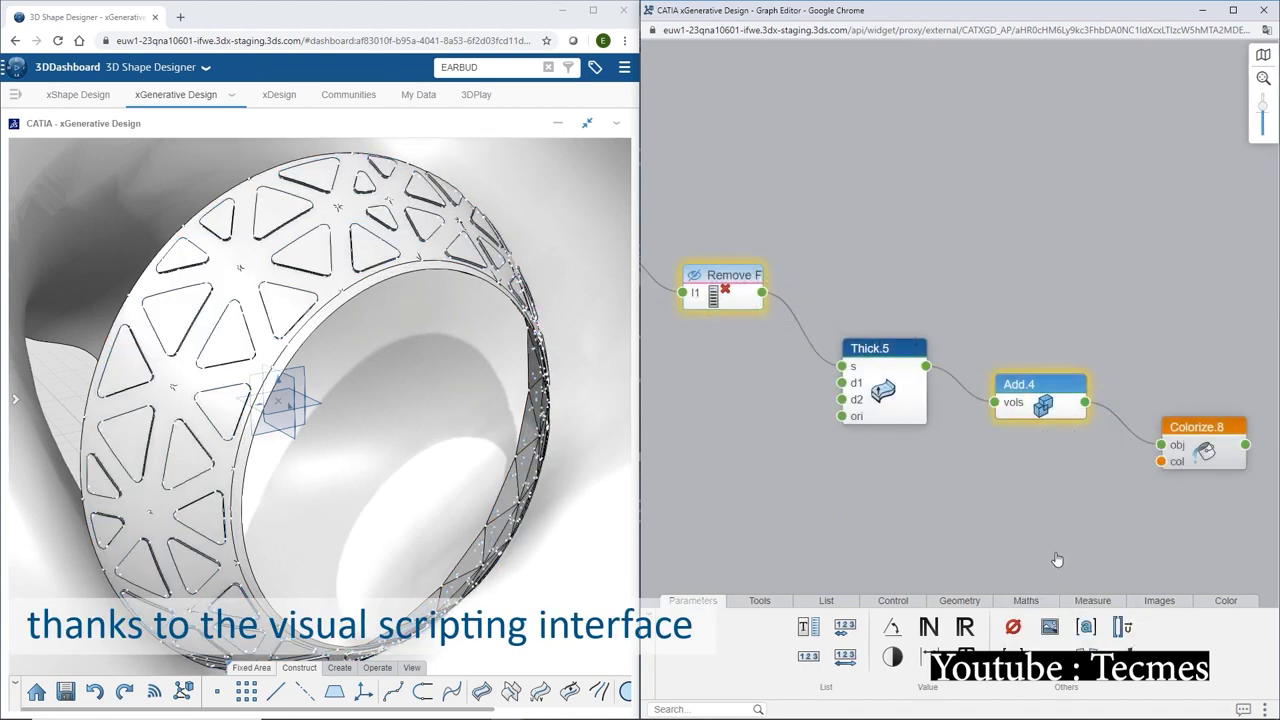
drag(1081, 532, 1149, 495)
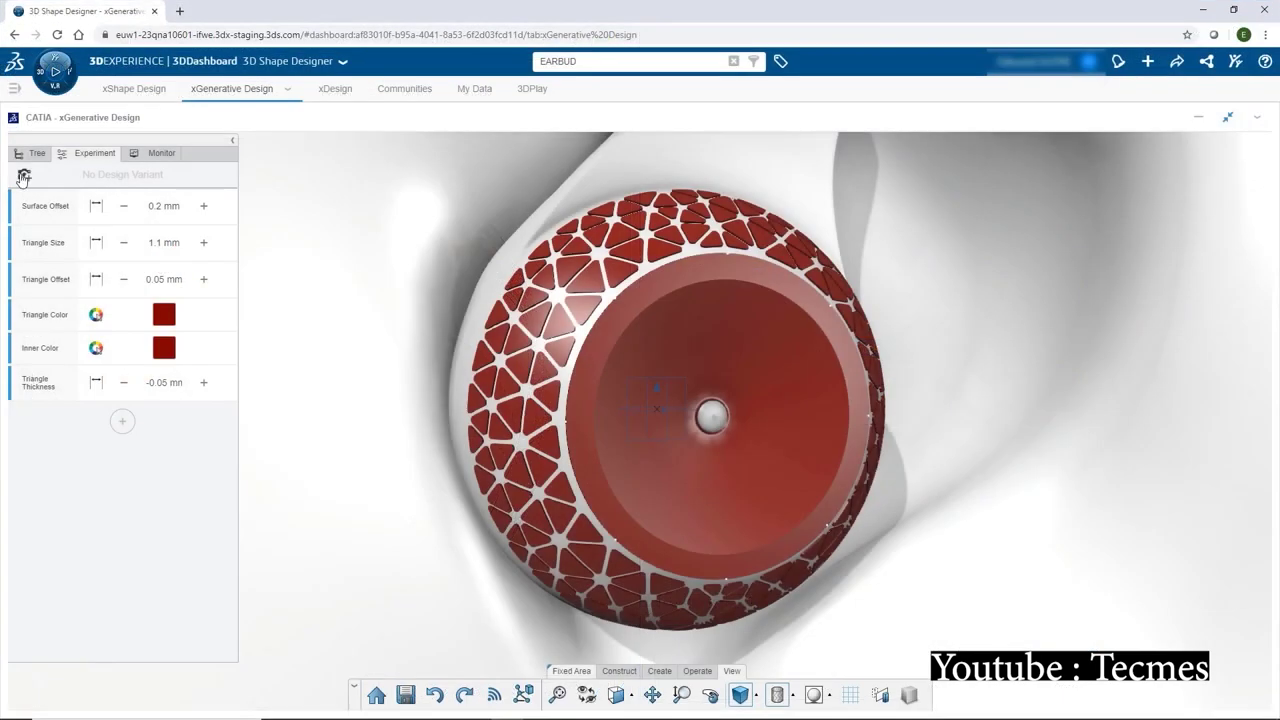
click(223, 177)
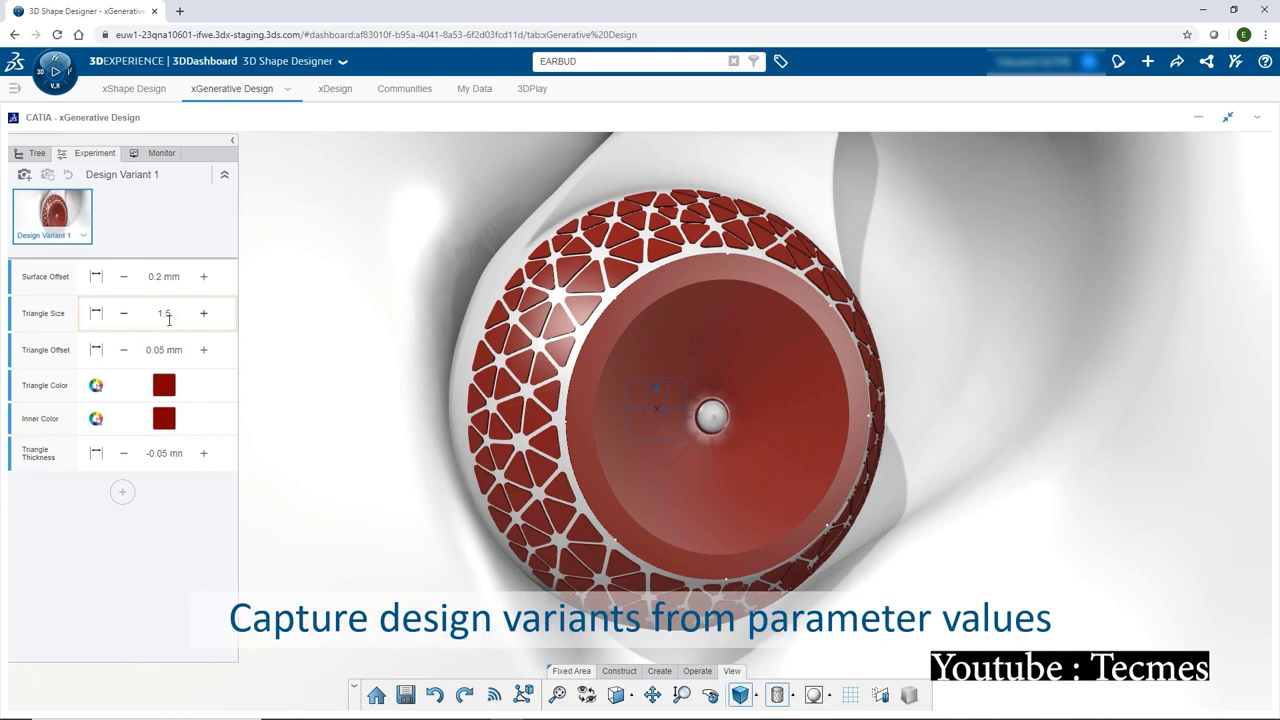
key(Return)
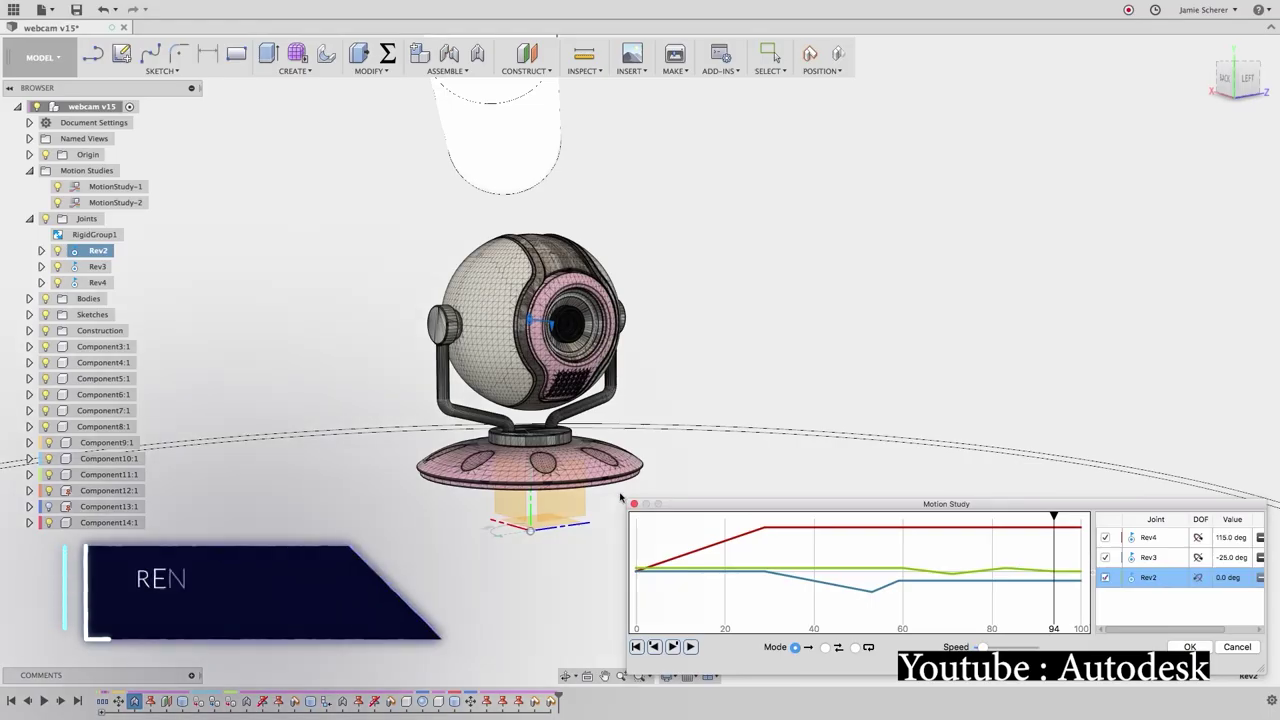
Select the Rev4 joint's motion curve and scrub the timeline to watch the webcam rotate
click(650, 568)
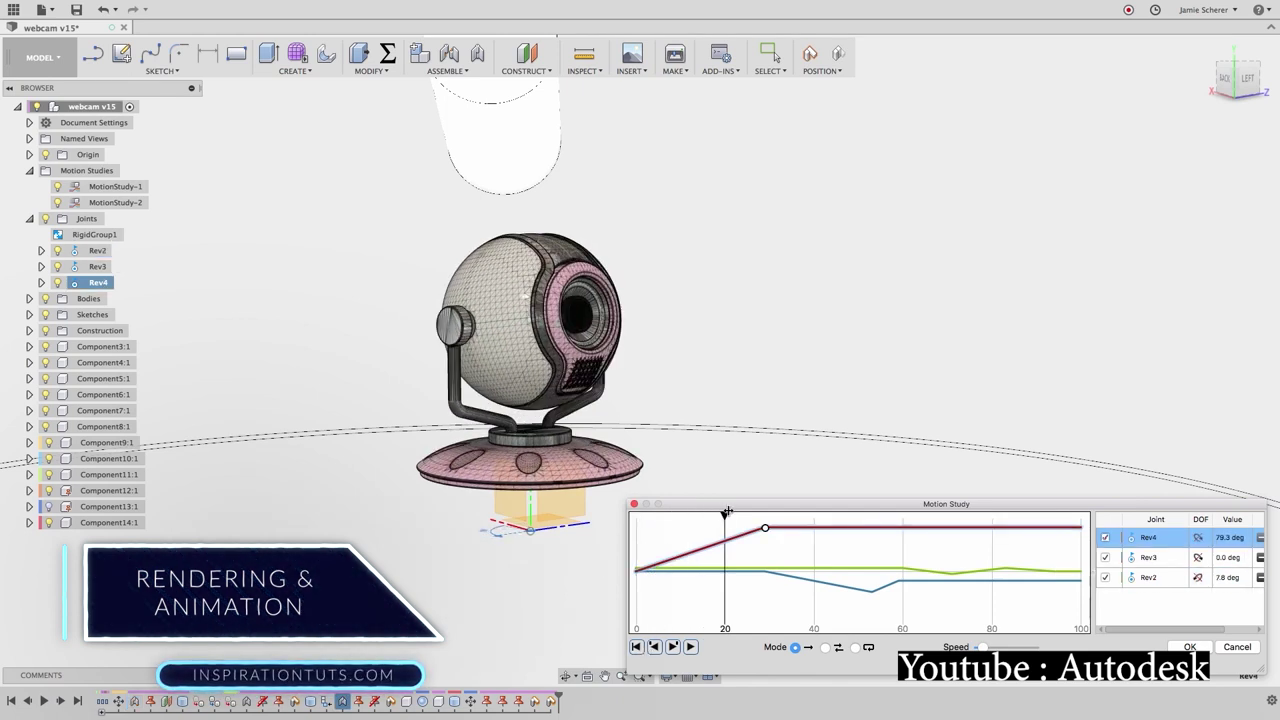
drag(776, 512, 822, 515)
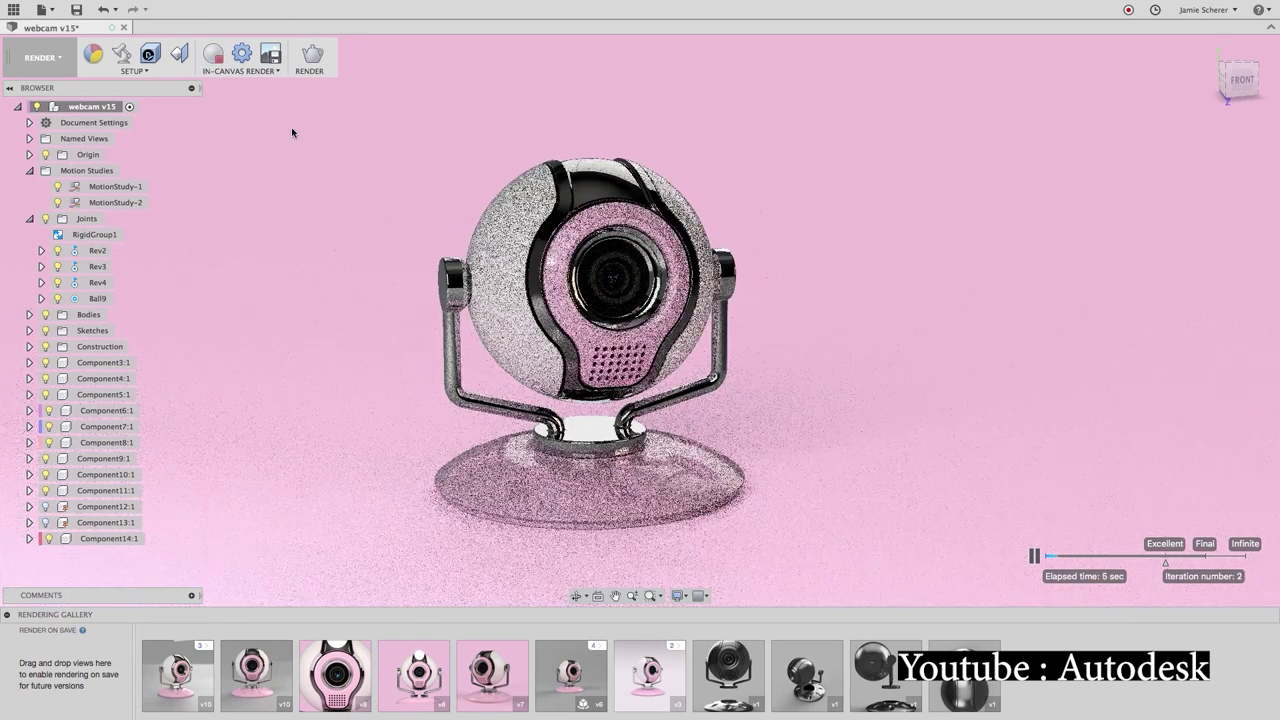
Stop the render, move the light above and right of the webcam, then restart the in-canvas render
click(213, 53)
shift+middle_drag(305, 289, 250, 209)
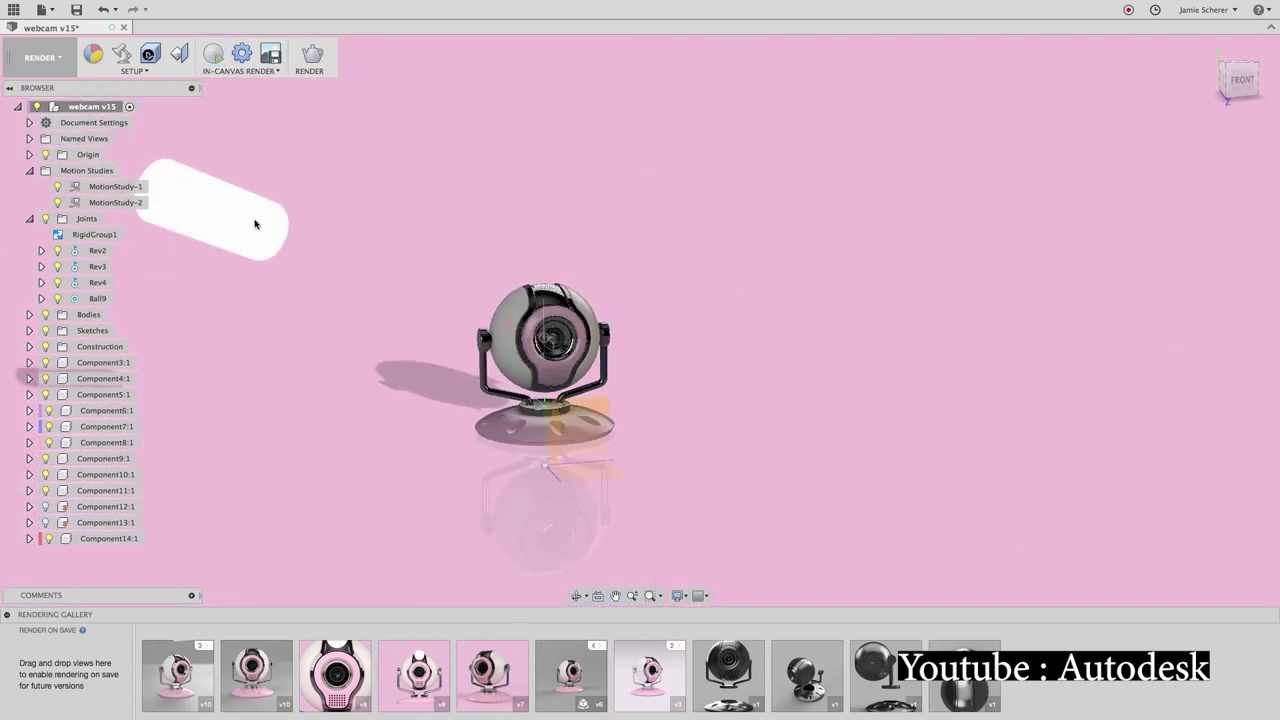
drag(255, 224, 634, 291)
drag(731, 303, 820, 303)
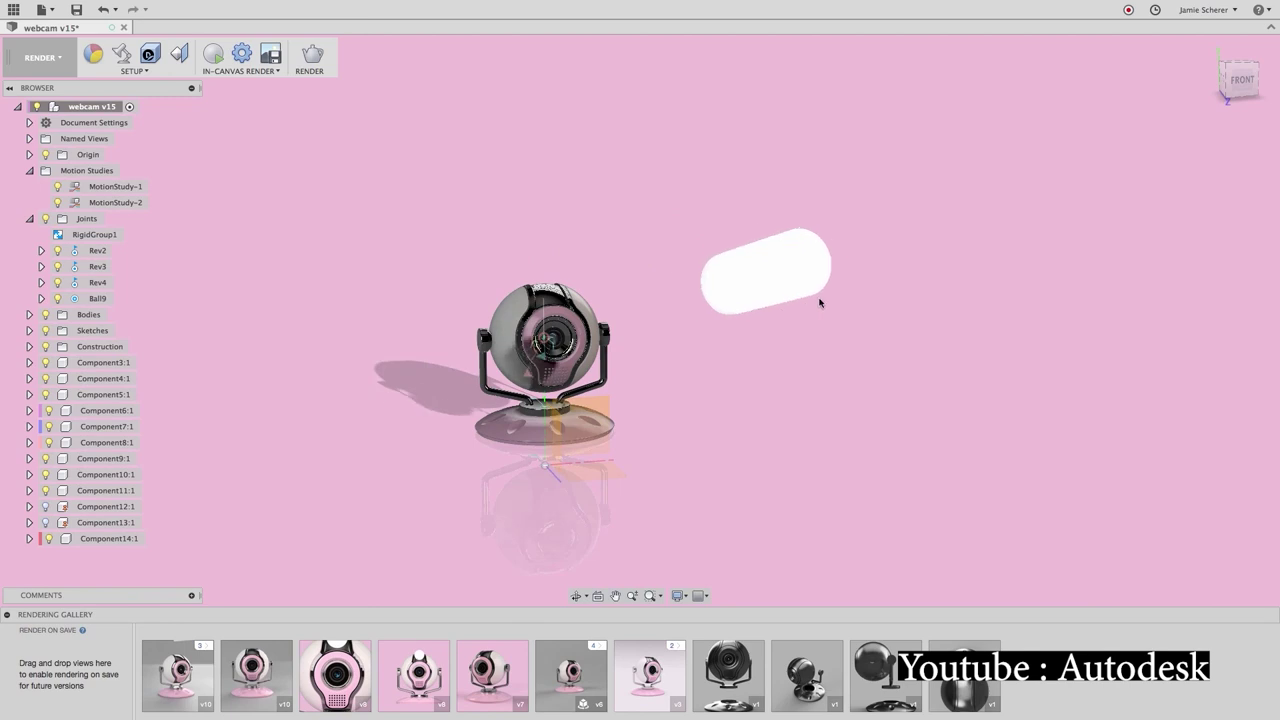
scroll(560, 330, up, 6)
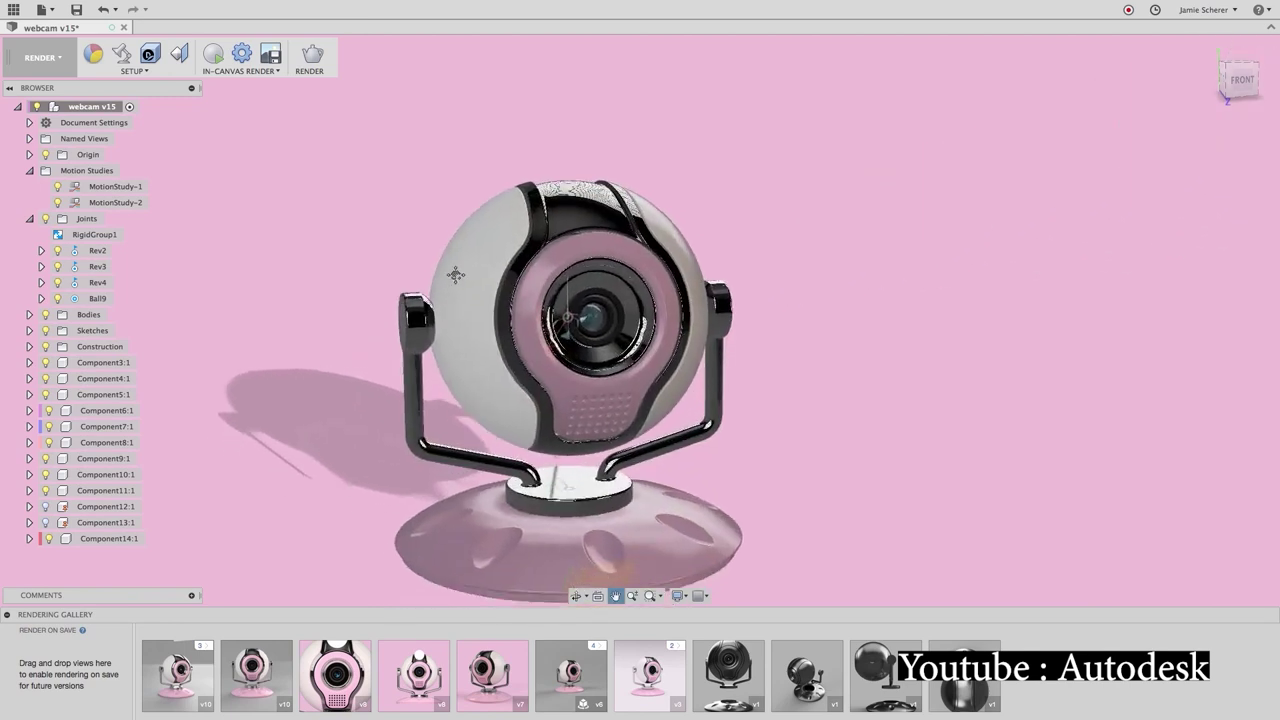
click(214, 58)
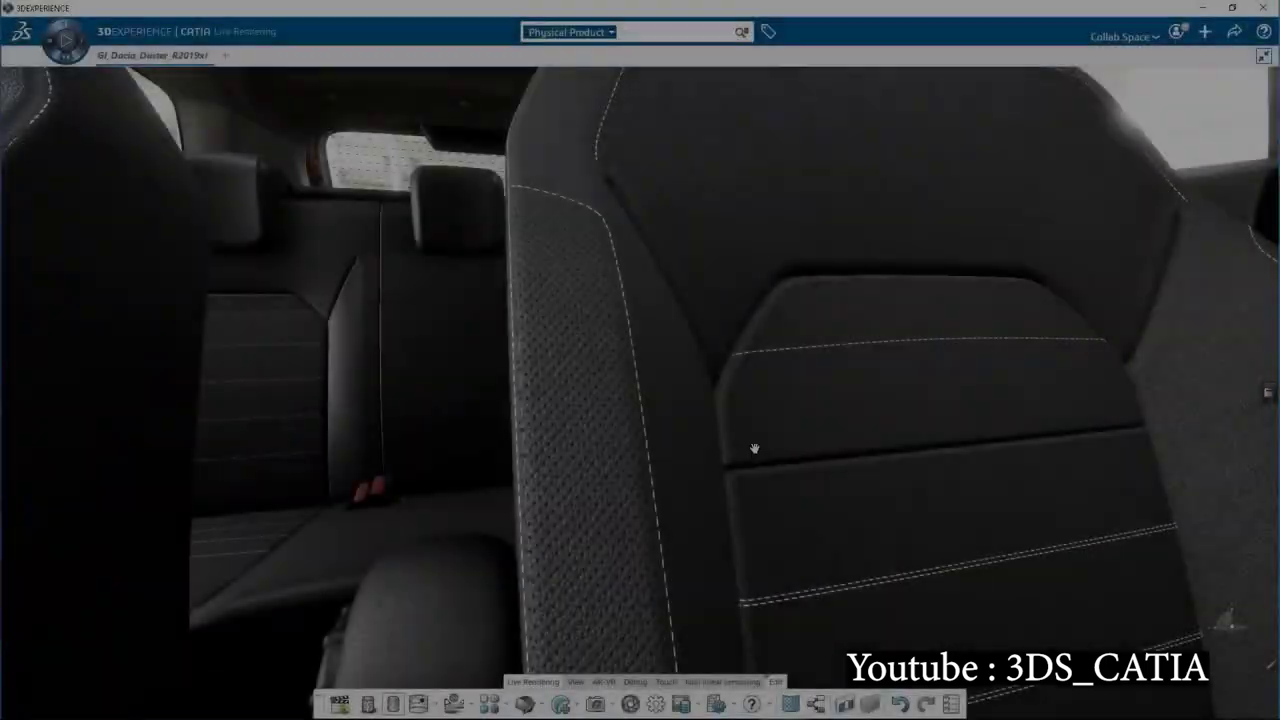
Turn the camera around the ray-traced Dacia Duster dashboard interior
middle_drag(754, 448, 766, 409)
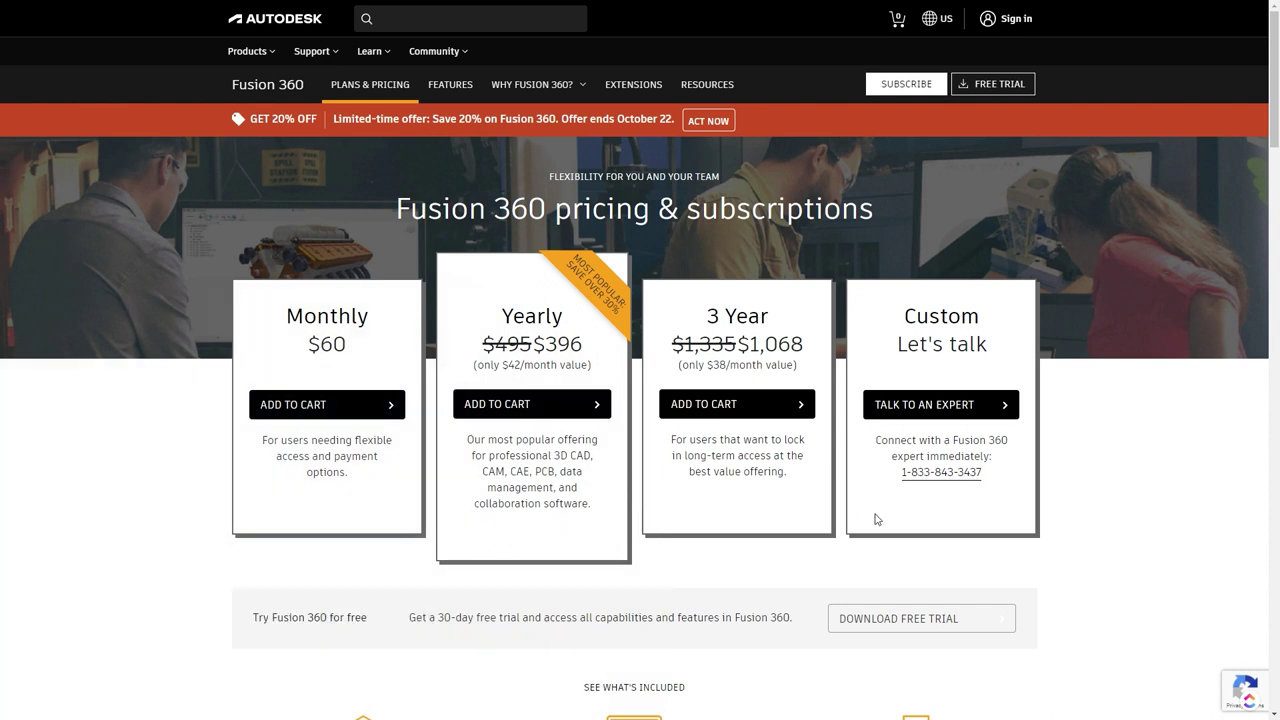
Scroll the Fusion 360 Plans & Pricing page past features, extensions and support to Additional offerings
scroll(876, 519, down, 1)
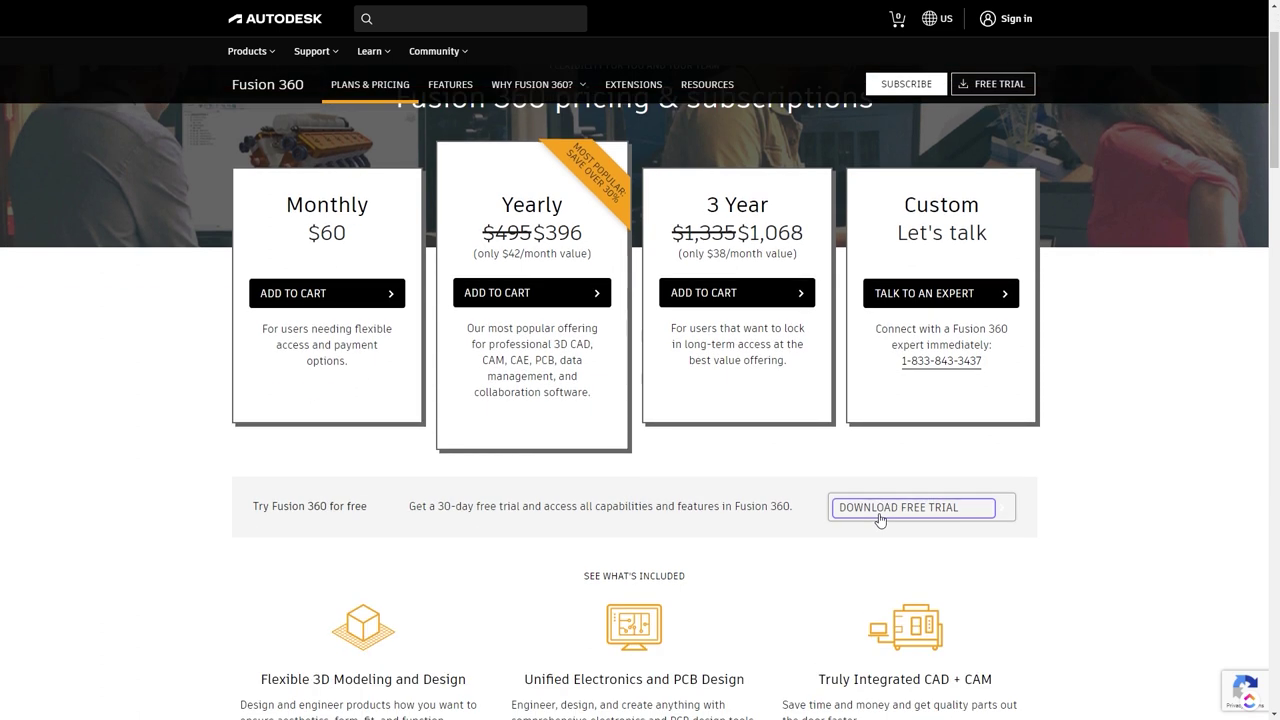
scroll(880, 519, down, 1)
scroll(876, 518, down, 1)
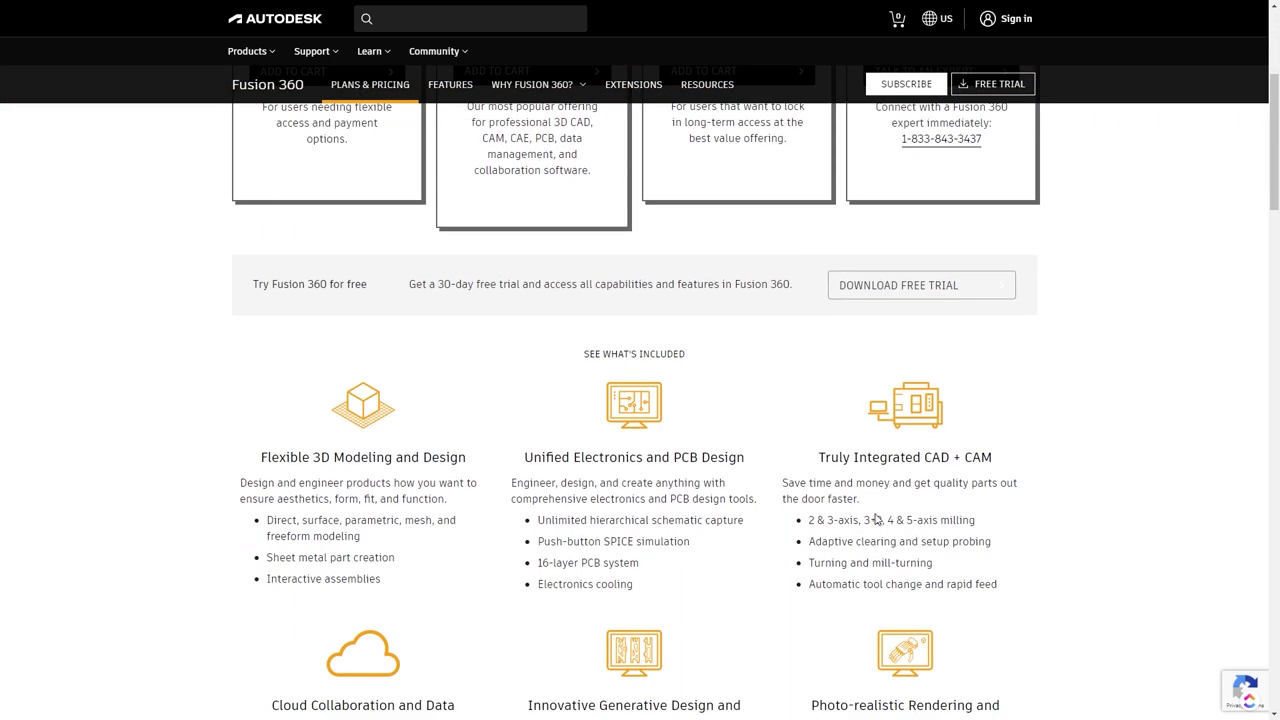
scroll(876, 519, down, 1)
scroll(876, 519, down, 2)
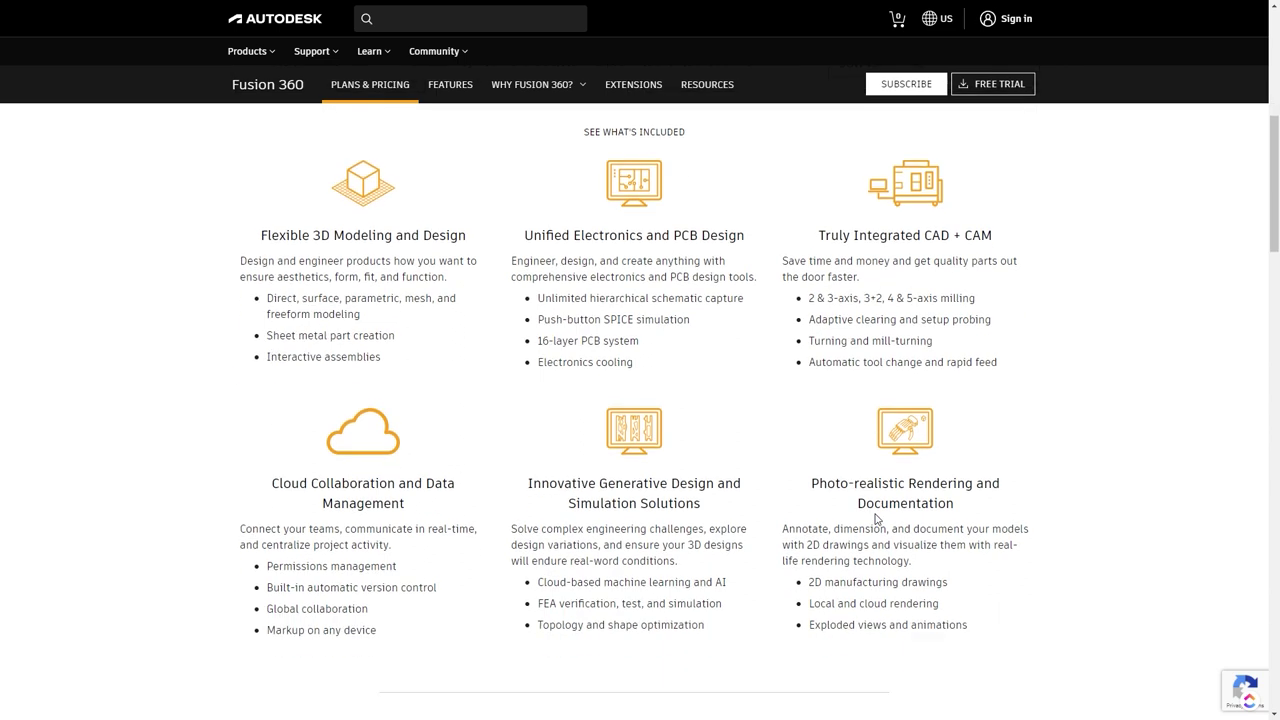
scroll(881, 519, down, 1)
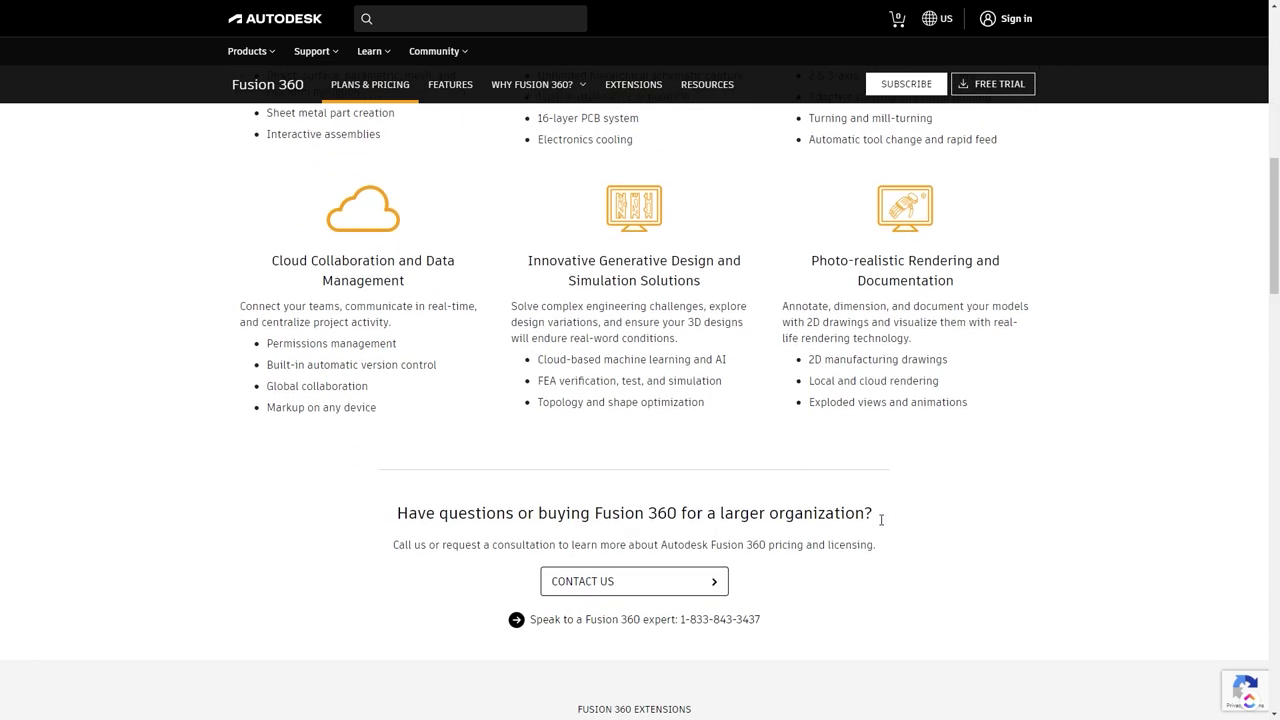
scroll(876, 519, down, 3)
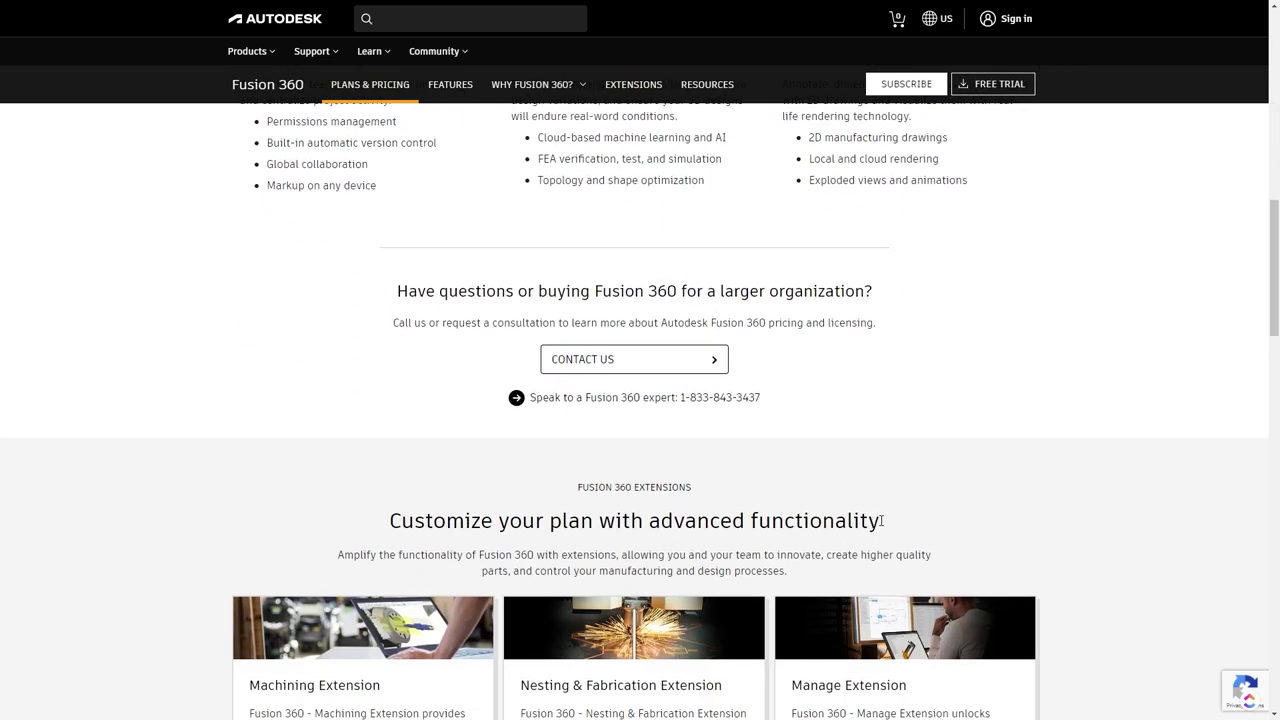
scroll(881, 519, down, 2)
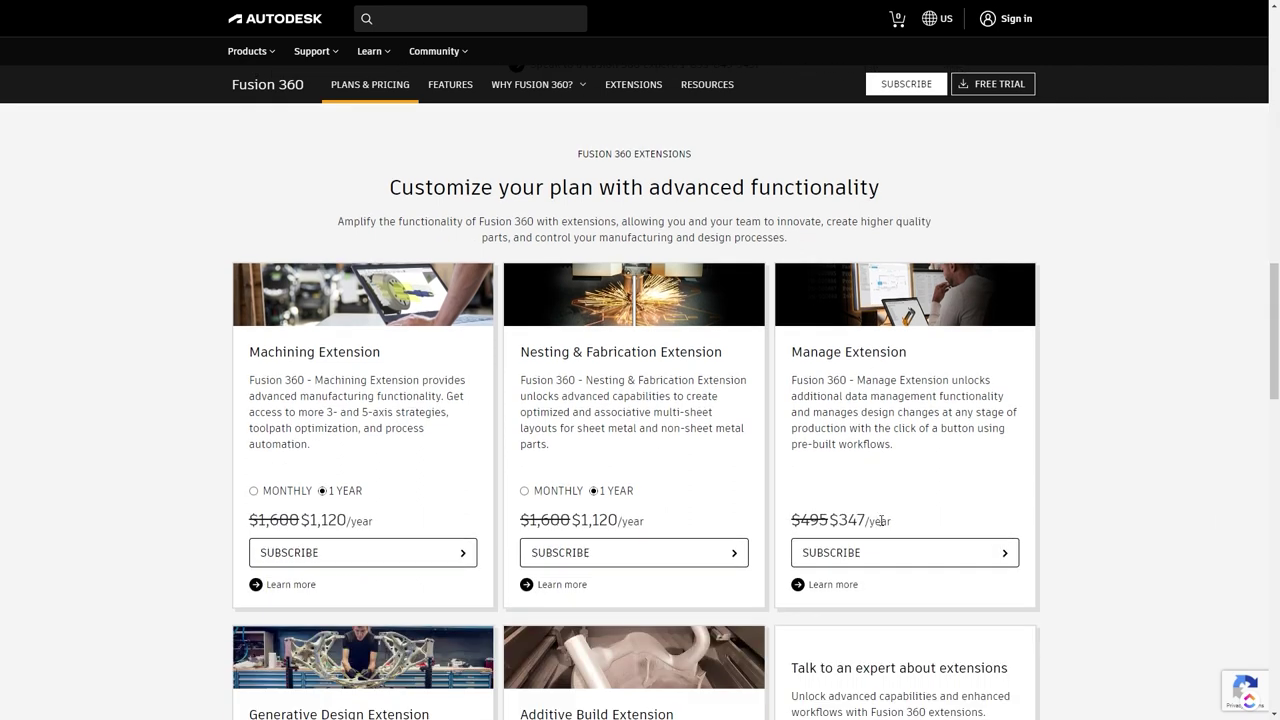
scroll(881, 520, down, 1)
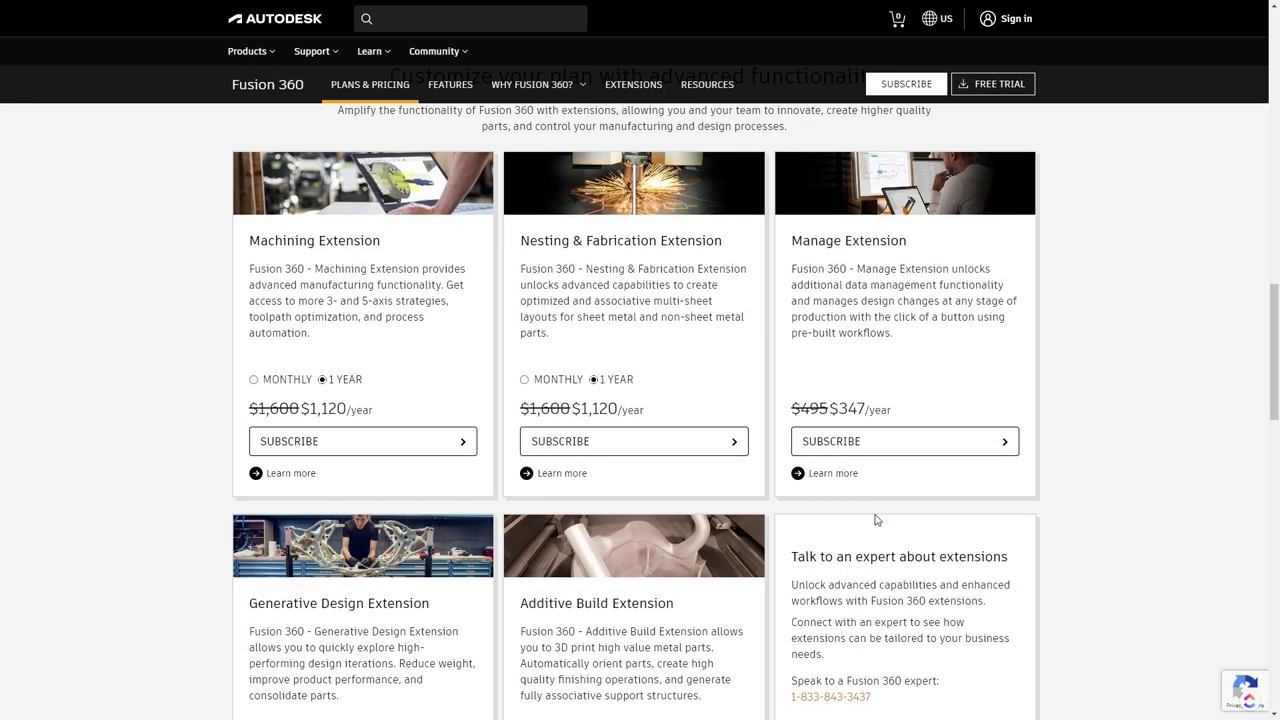
scroll(858, 531, down, 1)
scroll(858, 531, down, 1)
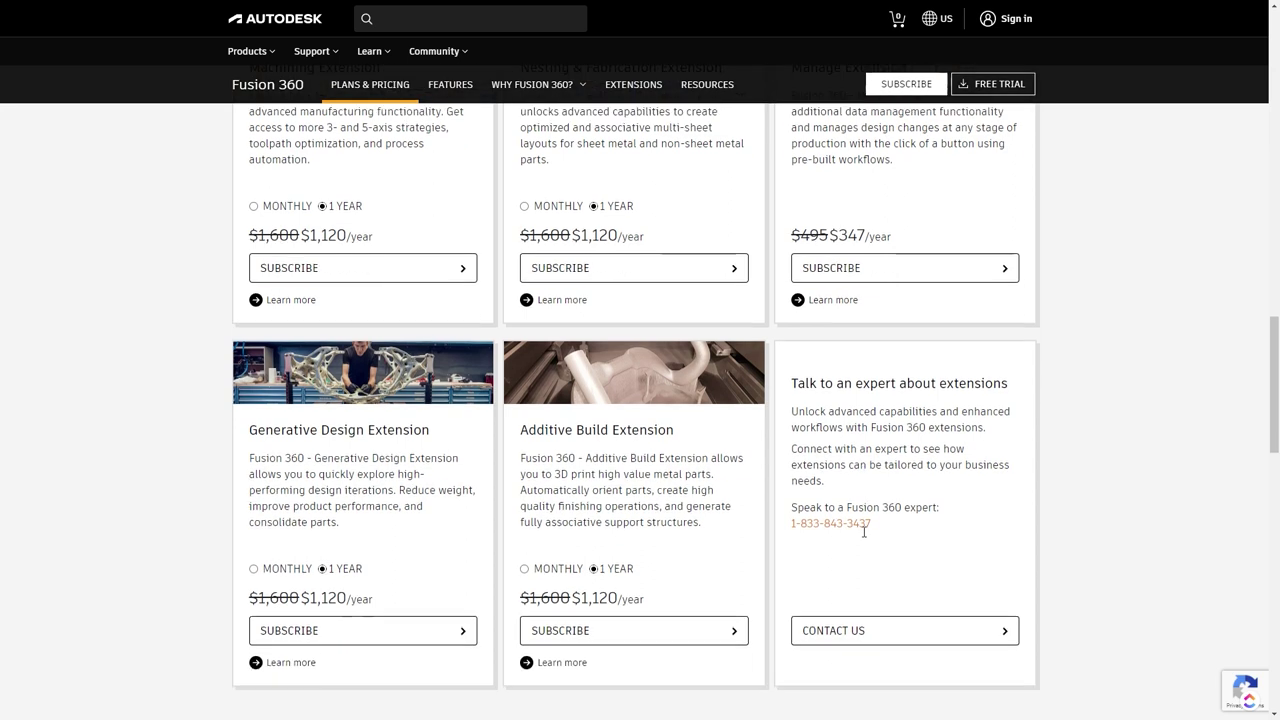
scroll(858, 531, down, 2)
scroll(858, 531, down, 1)
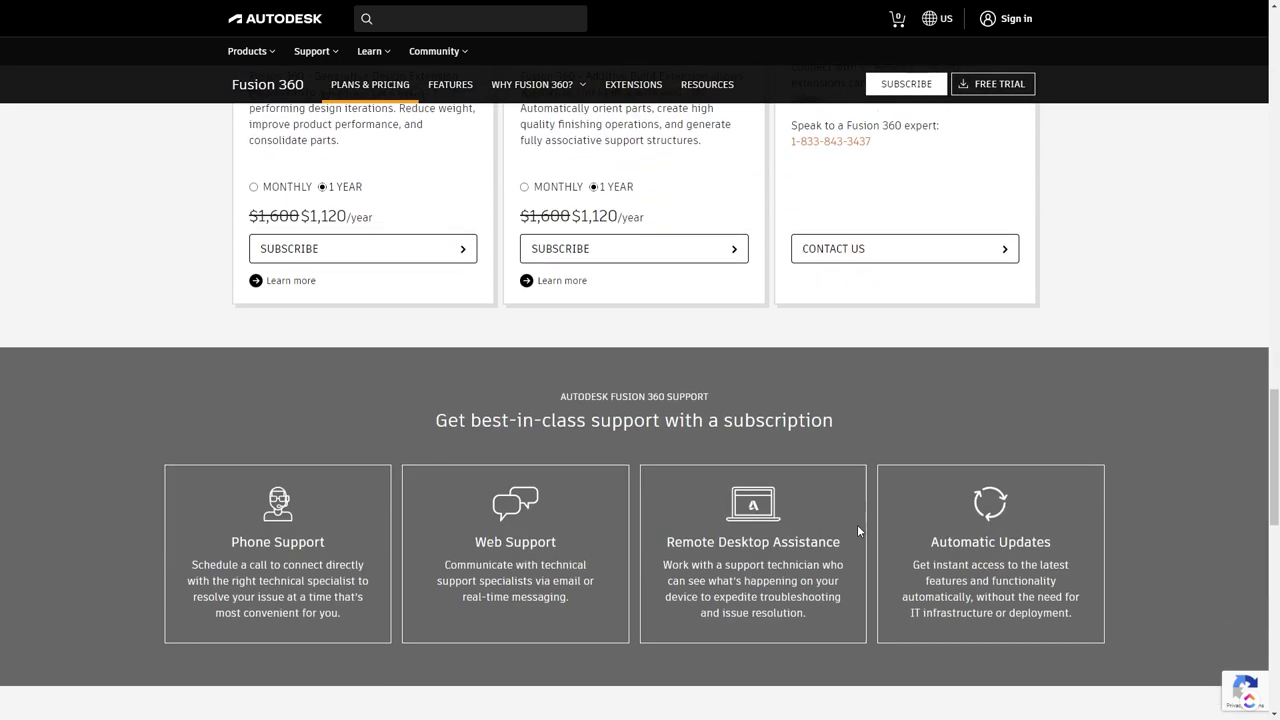
scroll(857, 531, down, 2)
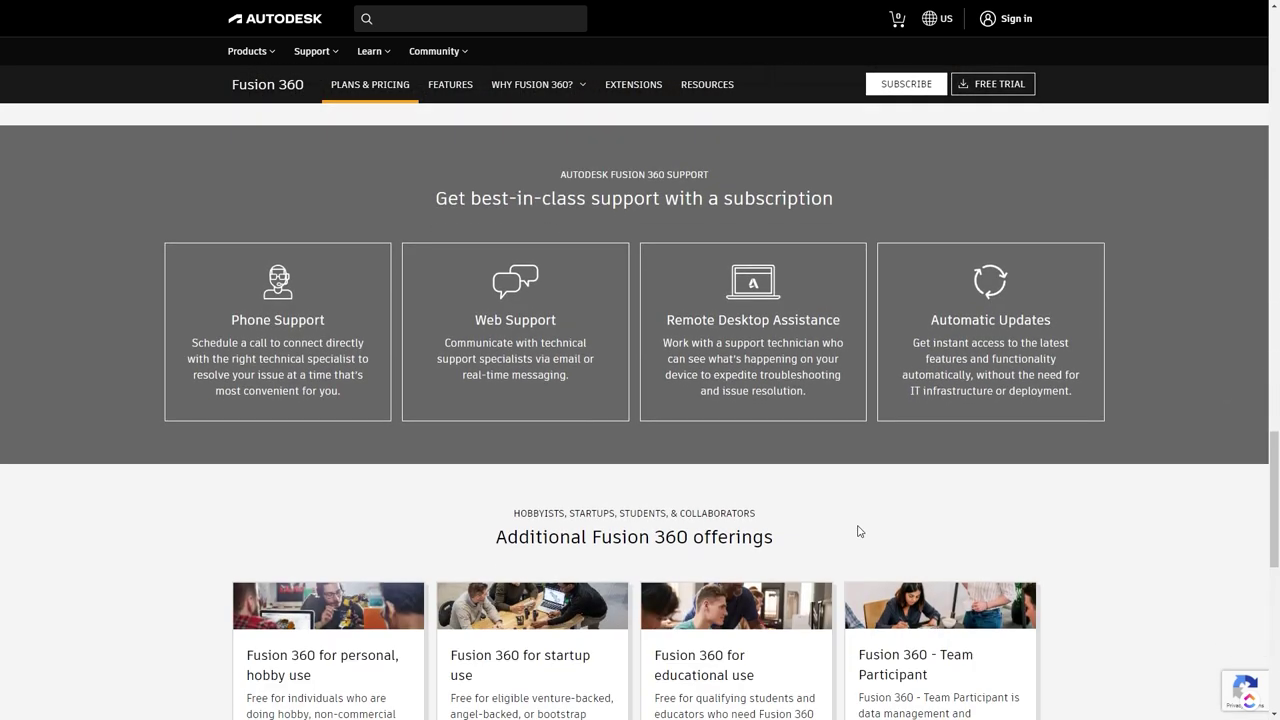
scroll(857, 531, down, 1)
scroll(858, 531, down, 1)
scroll(858, 531, down, 1)
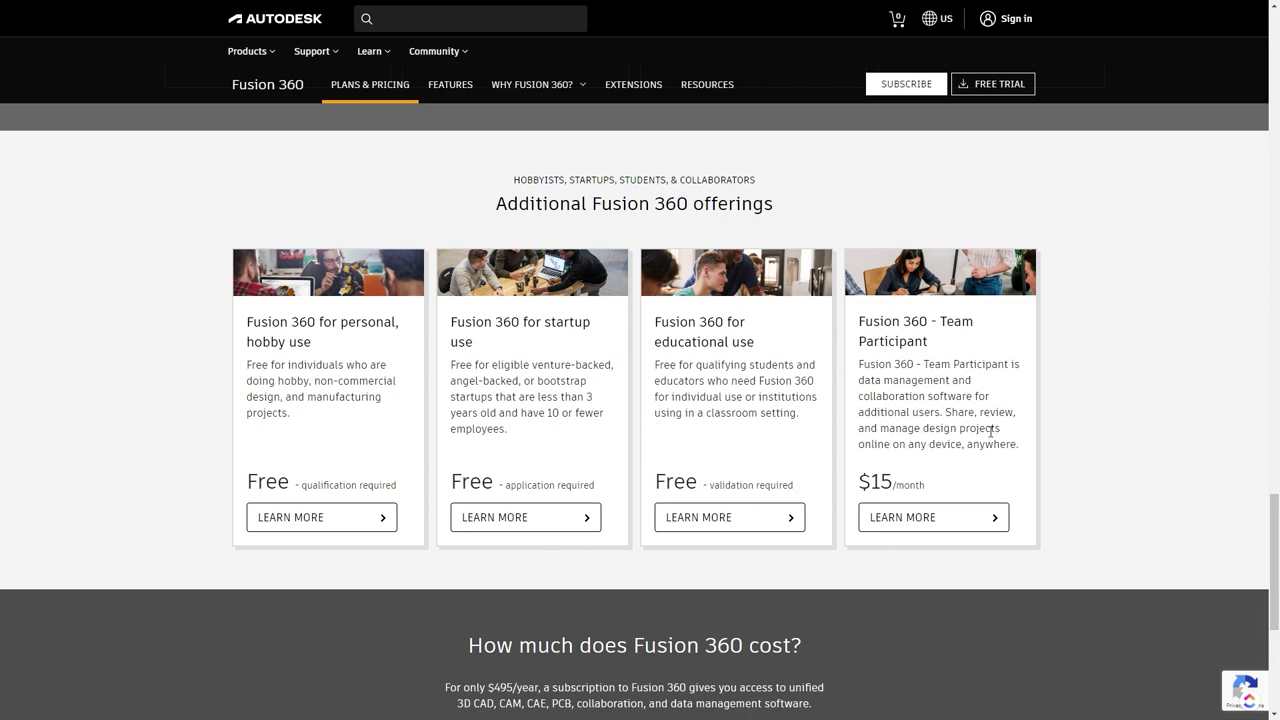
scroll(1050, 438, down, 2)
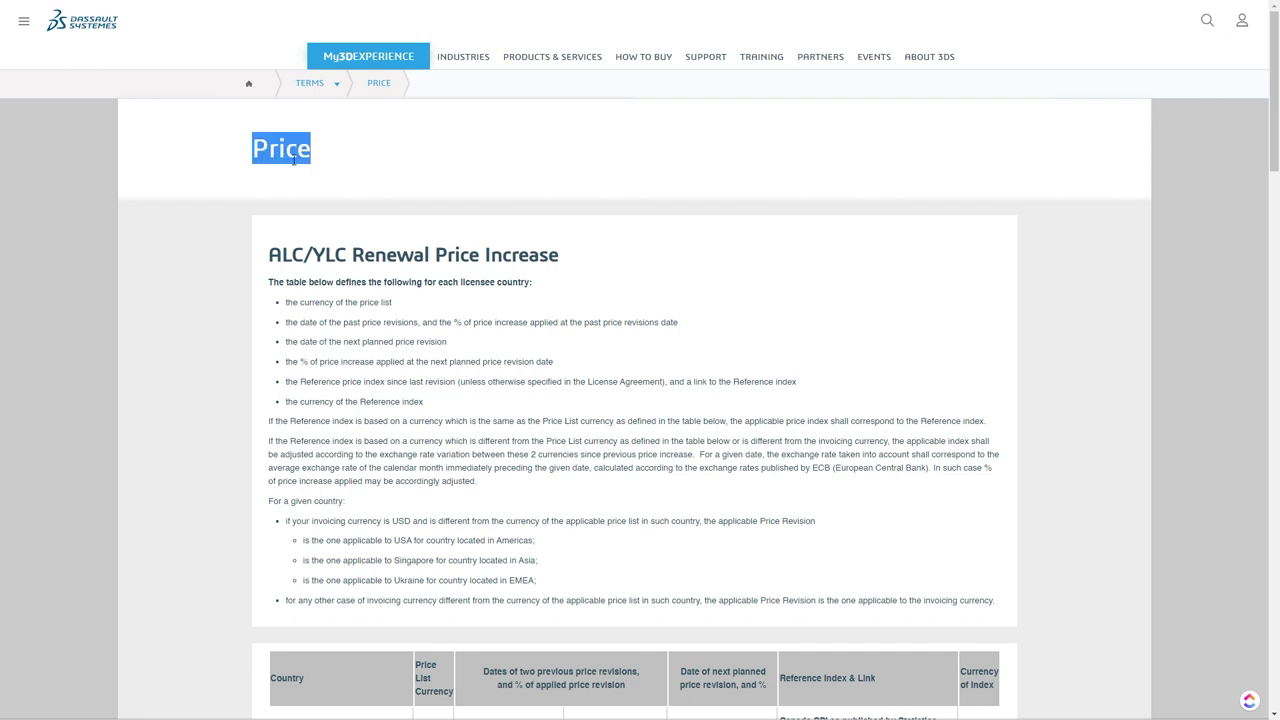
Clear the Price heading selection and scroll down to the ALC/YLC renewal price increase table
click(741, 284)
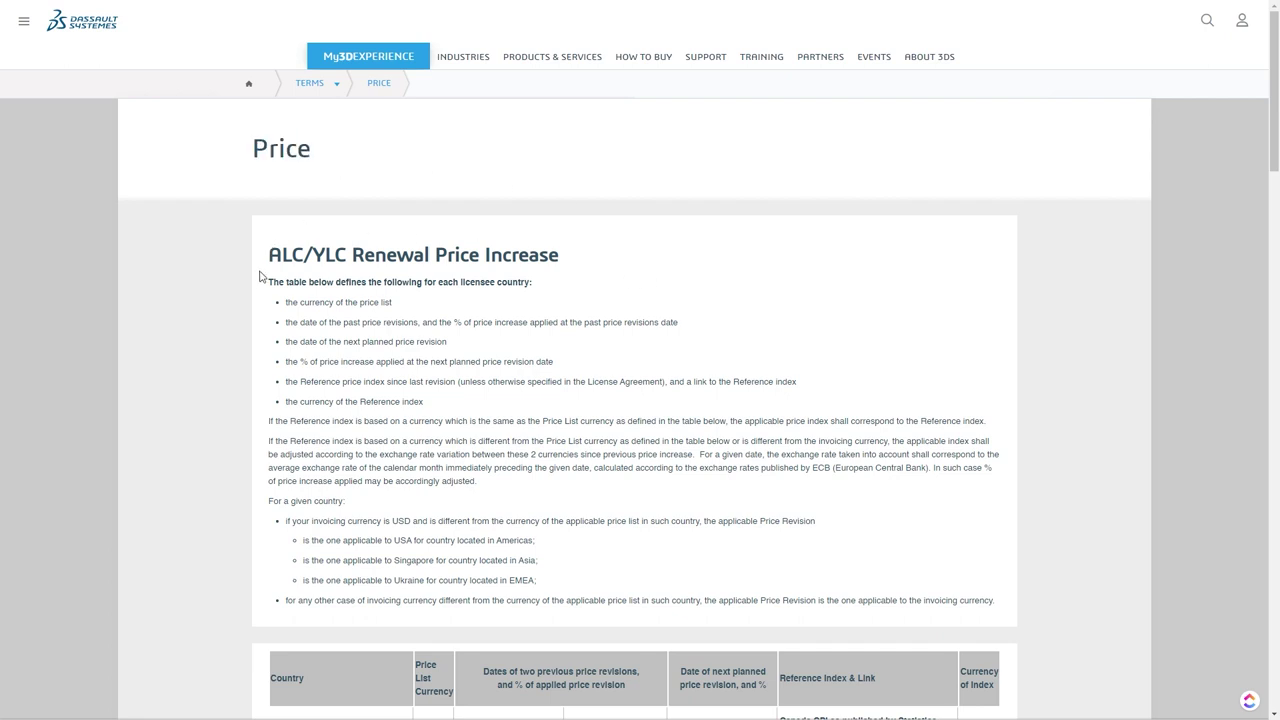
scroll(260, 277, down, 3)
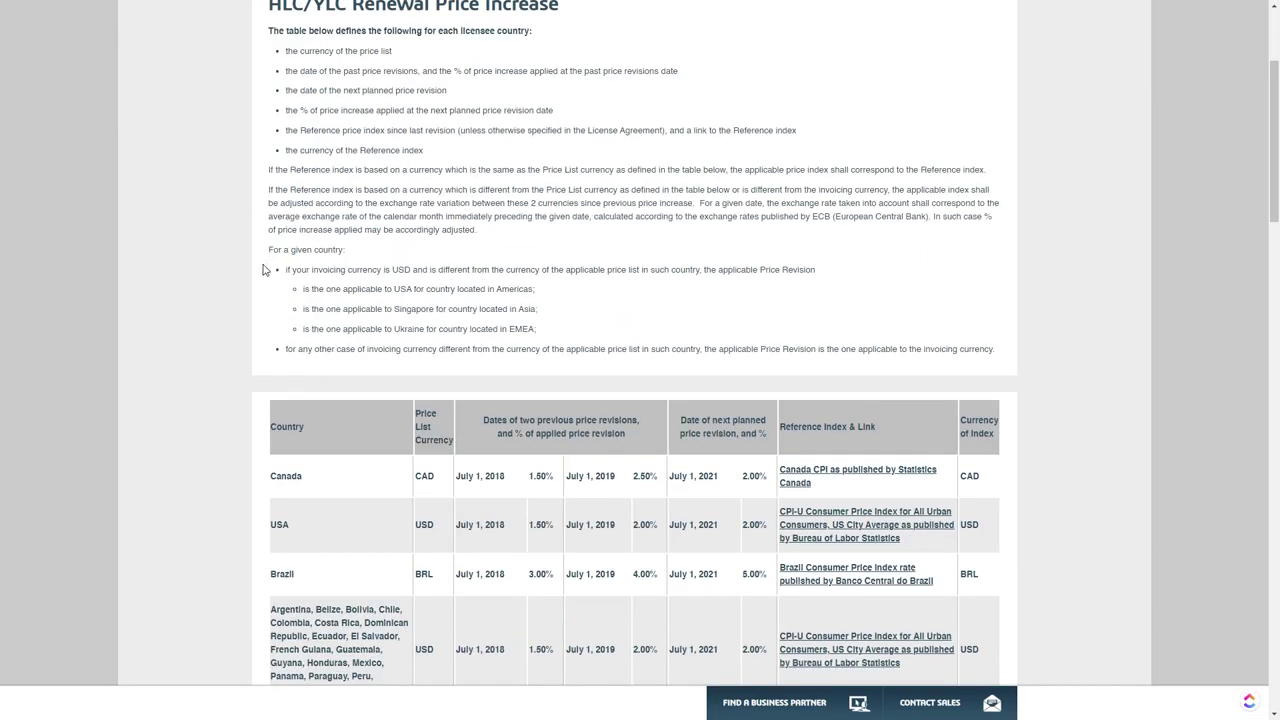
scroll(263, 270, down, 2)
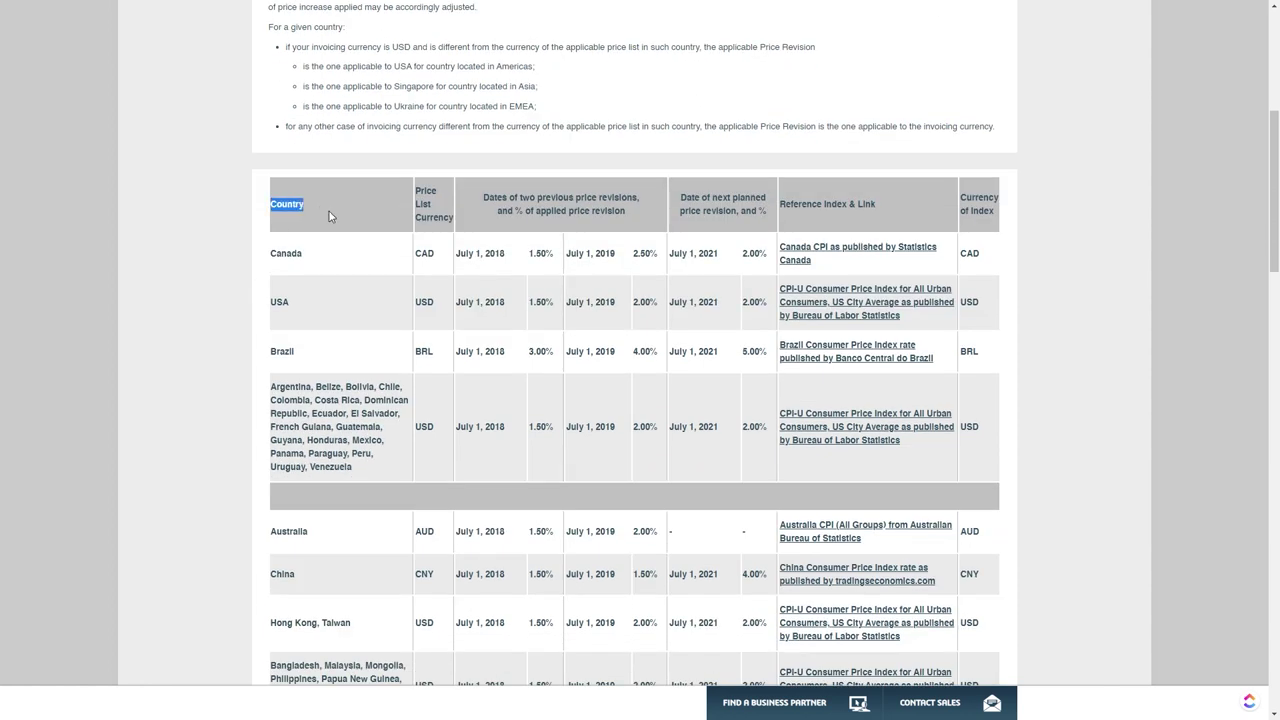
scroll(255, 255, down, 4)
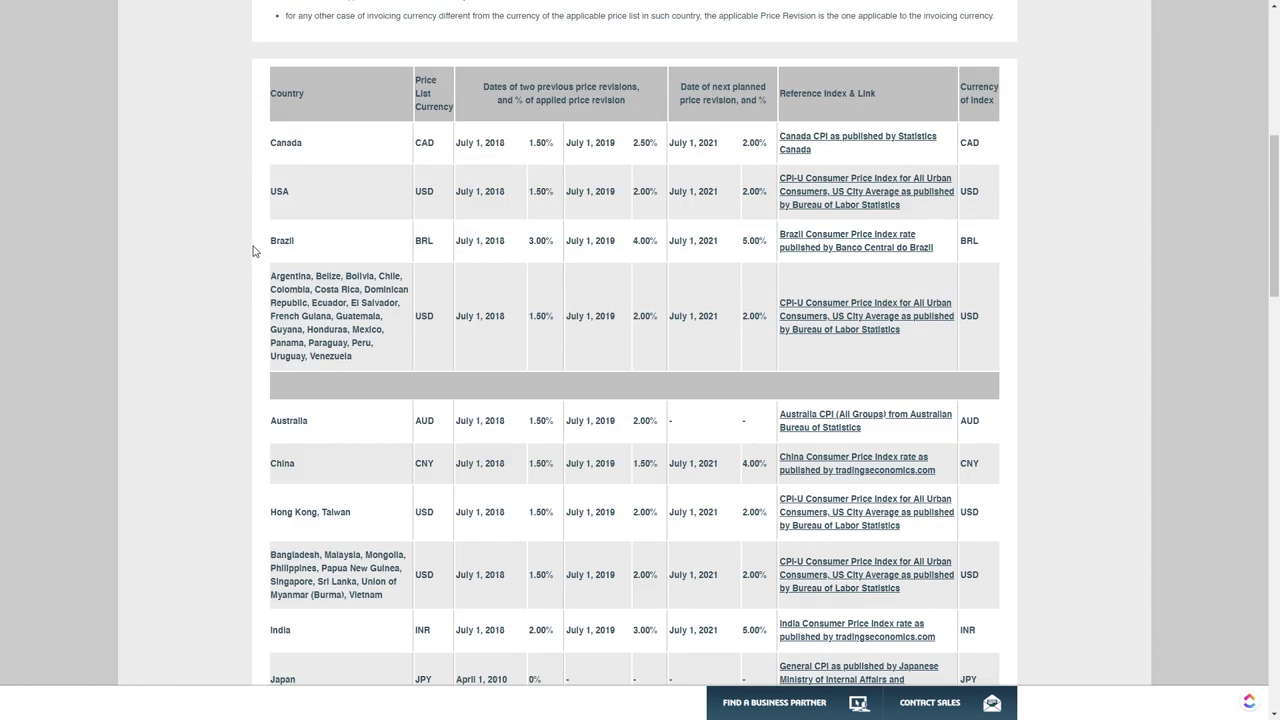
scroll(252, 268, down, 8)
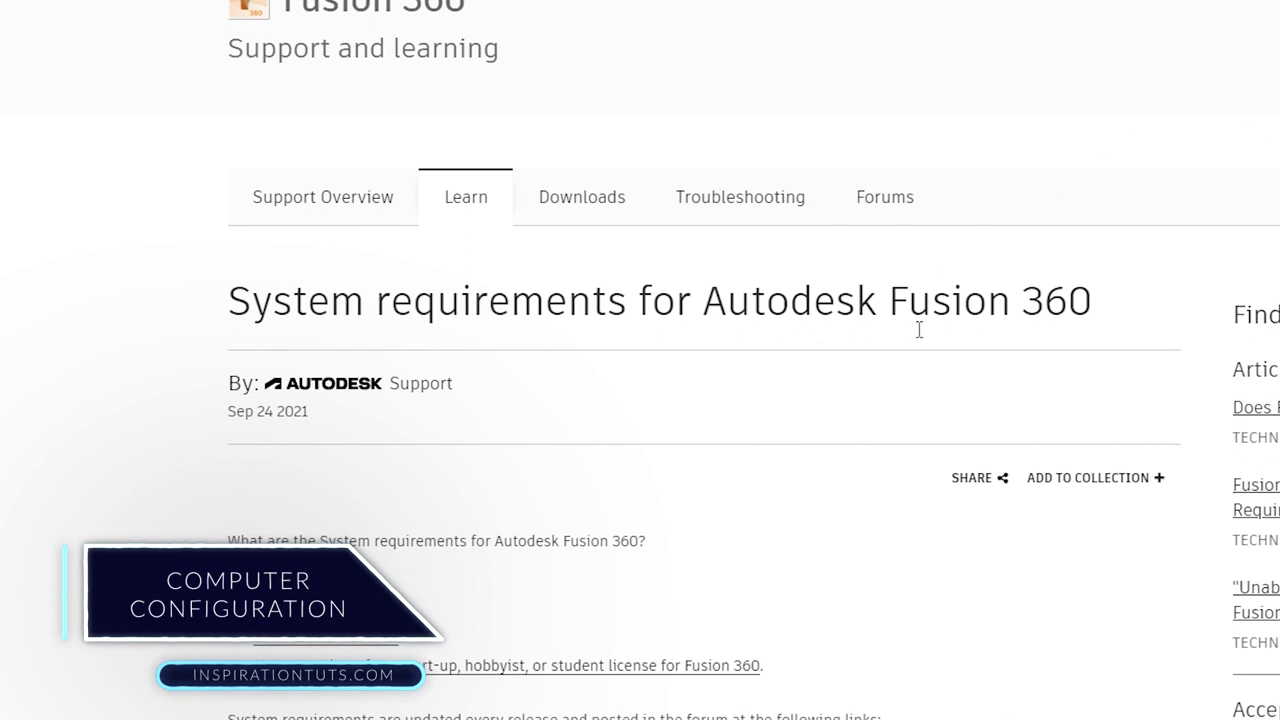
Scroll the Fusion 360 system requirements article down to the Recommended specs table and footnotes
scroll(751, 418, down, 2)
scroll(780, 400, down, 1)
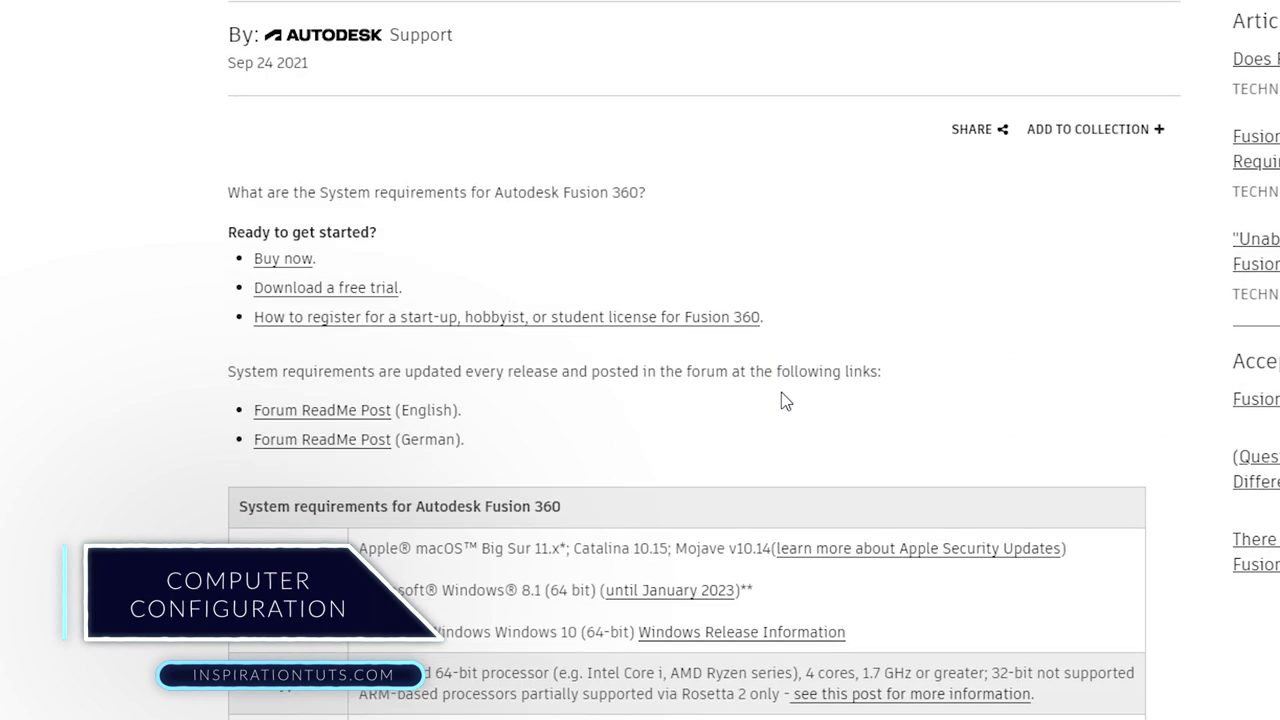
scroll(801, 400, down, 2)
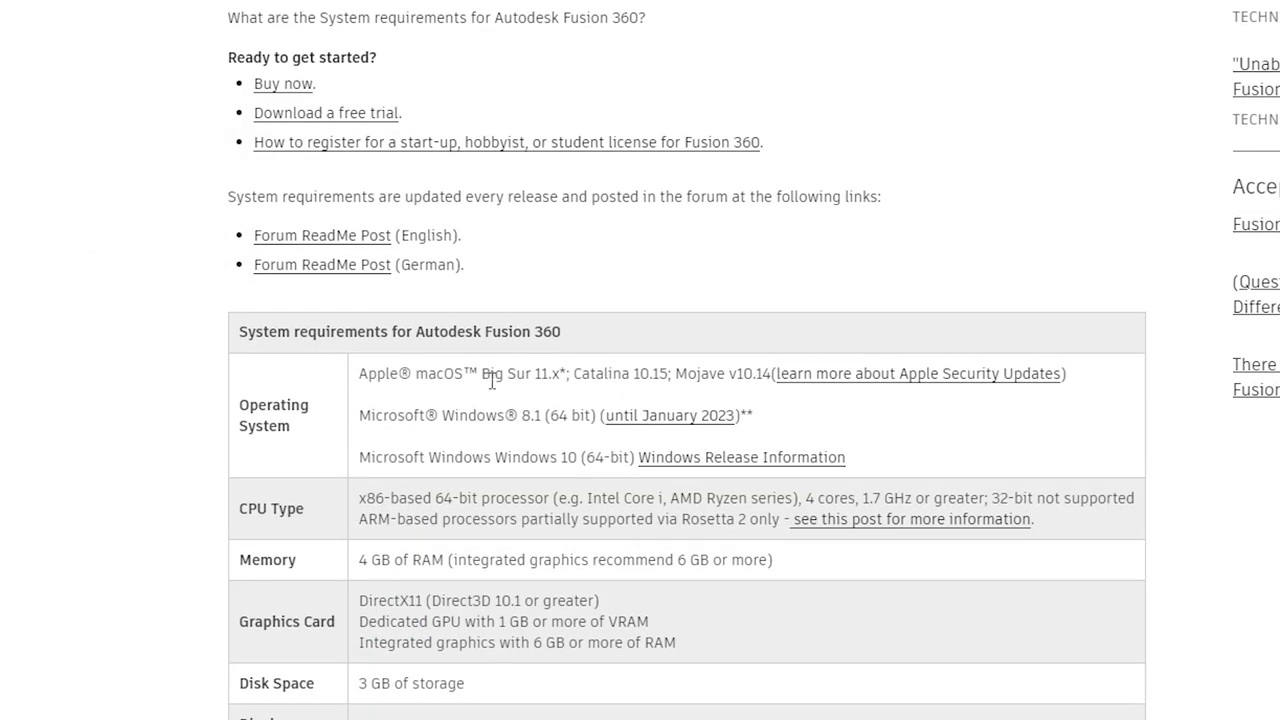
scroll(408, 370, down, 2)
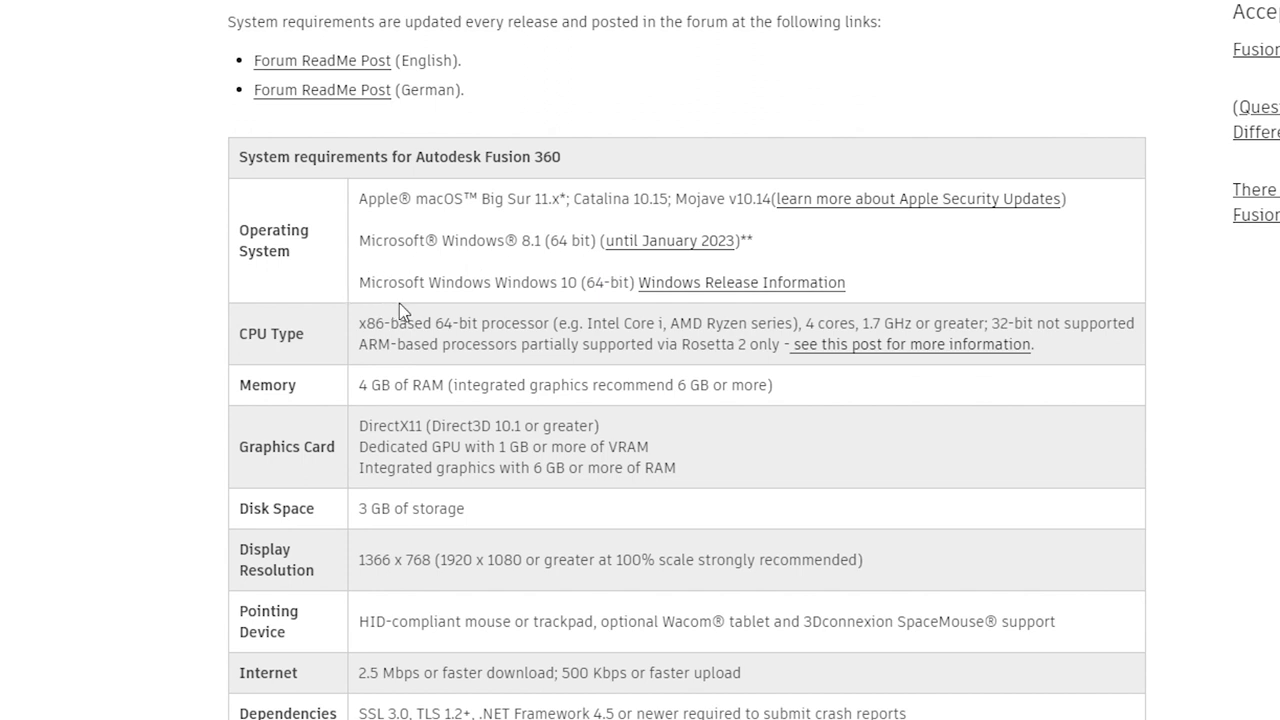
scroll(546, 310, down, 2)
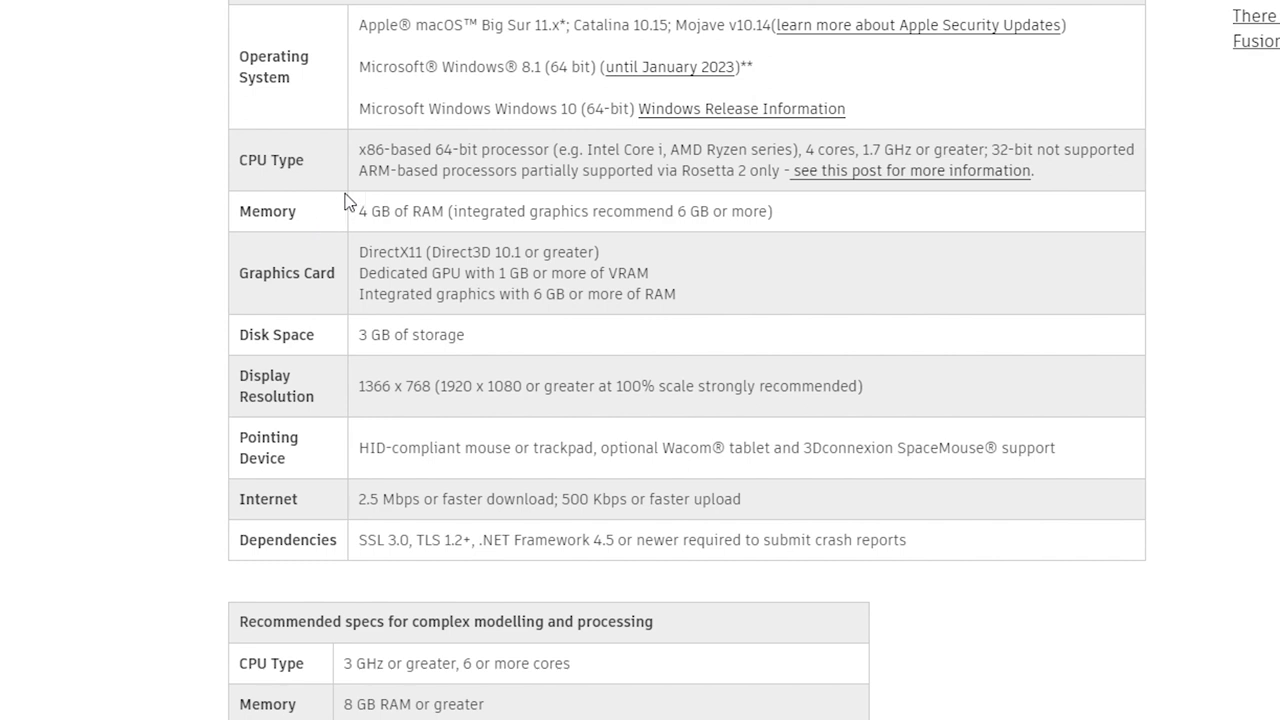
scroll(467, 193, down, 2)
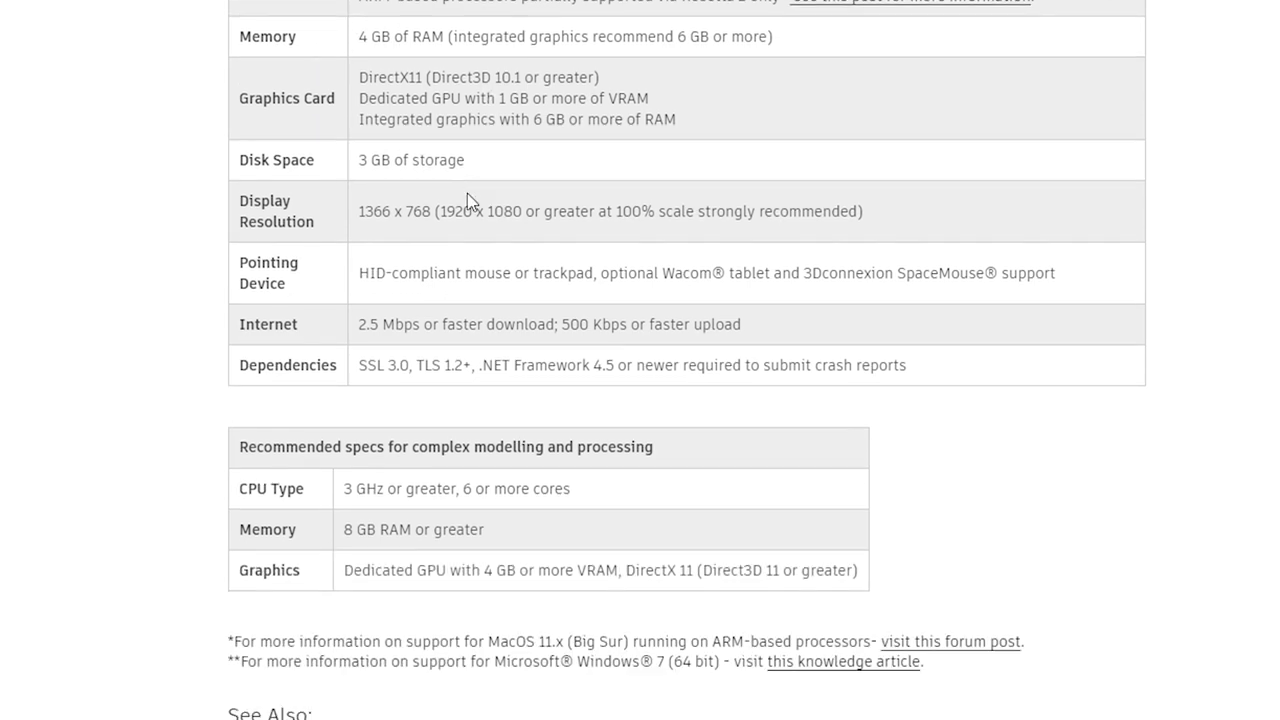